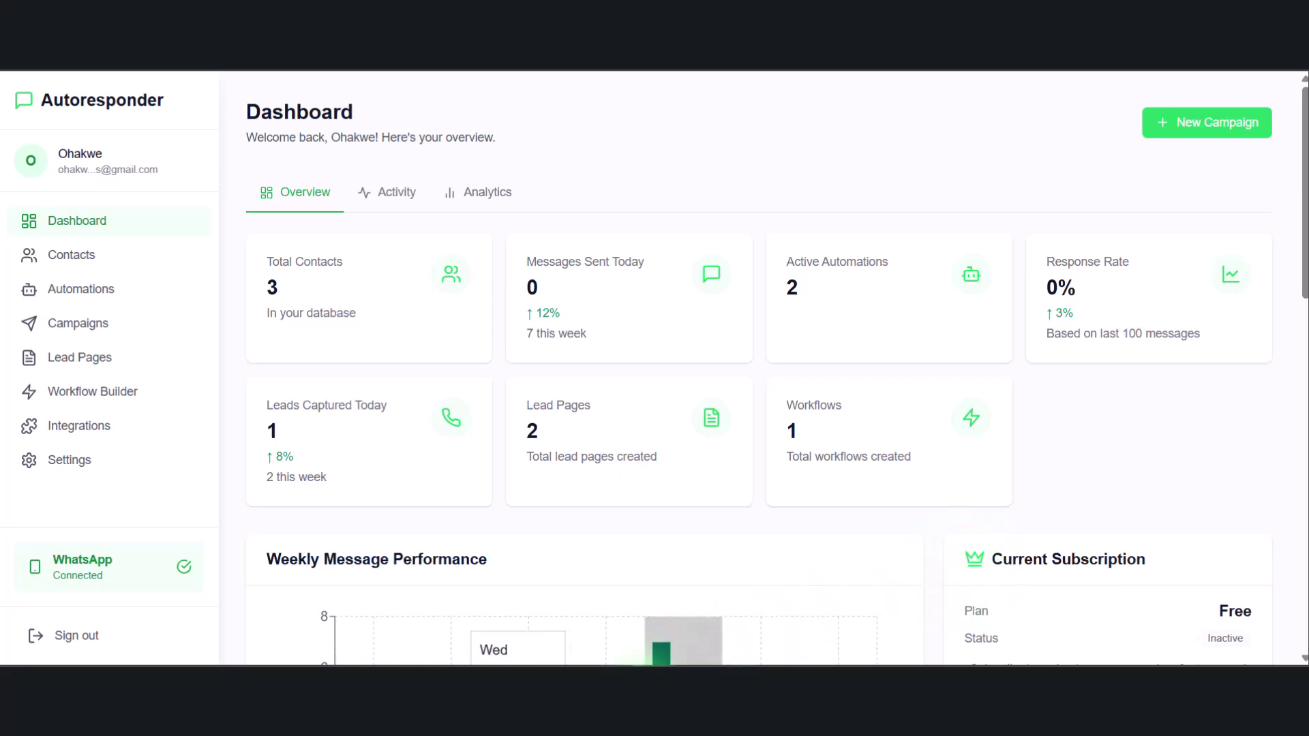
Review the dashboard's Recent Activity and Analytics tabs, then open the Contacts list
left_click(444, 484)
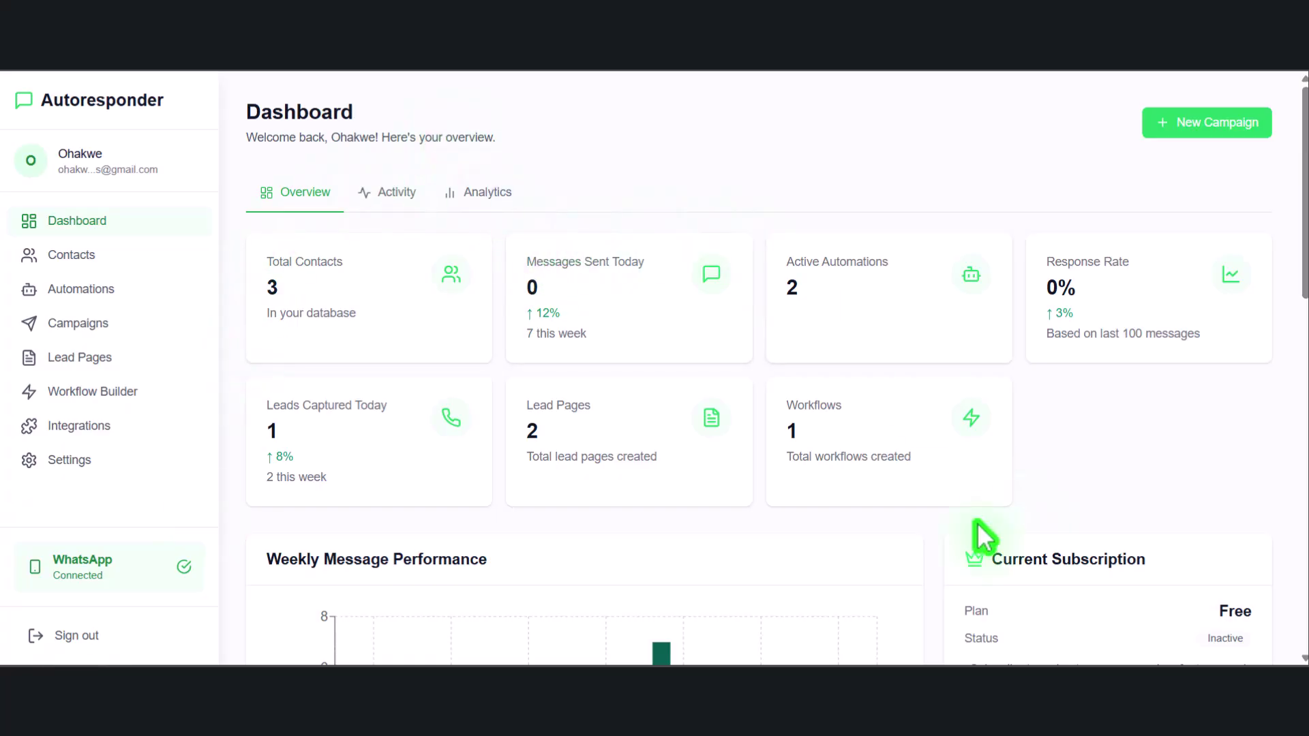
scroll(606, 418, "down", 6)
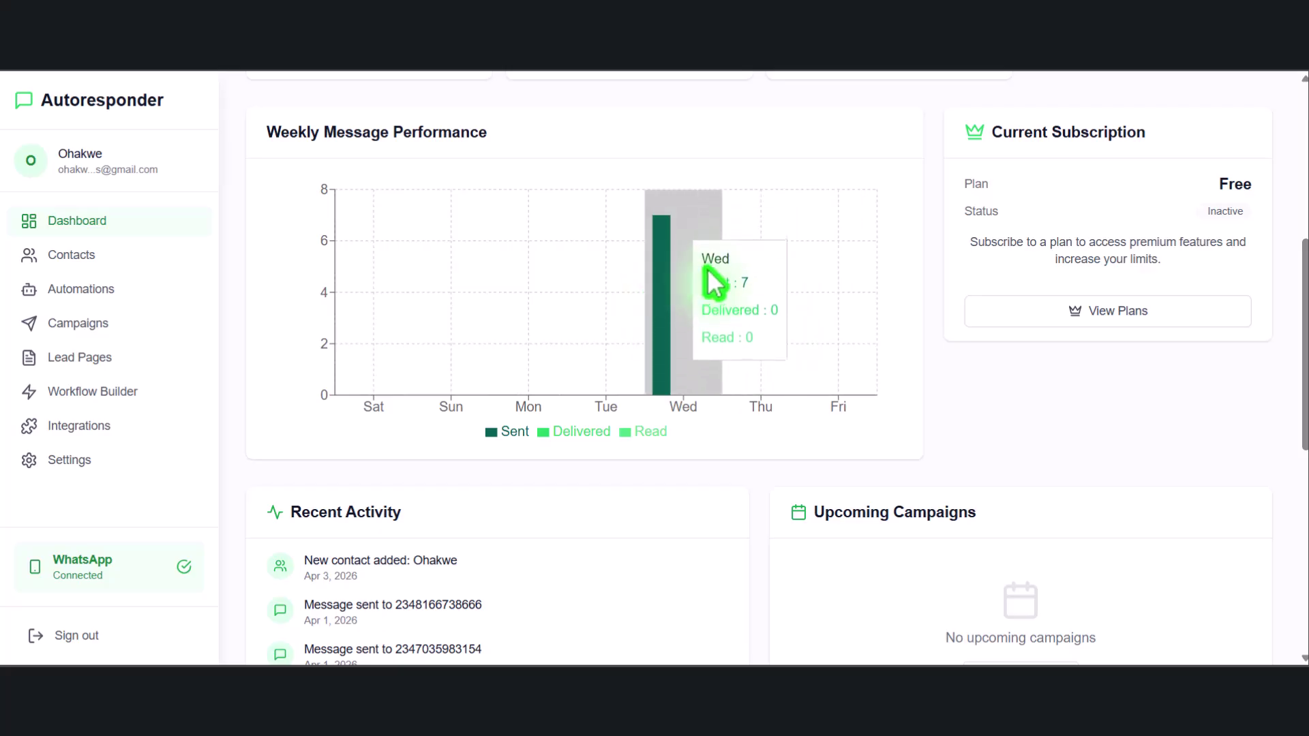
scroll(802, 338, "up", 1)
scroll(812, 327, "up", 6)
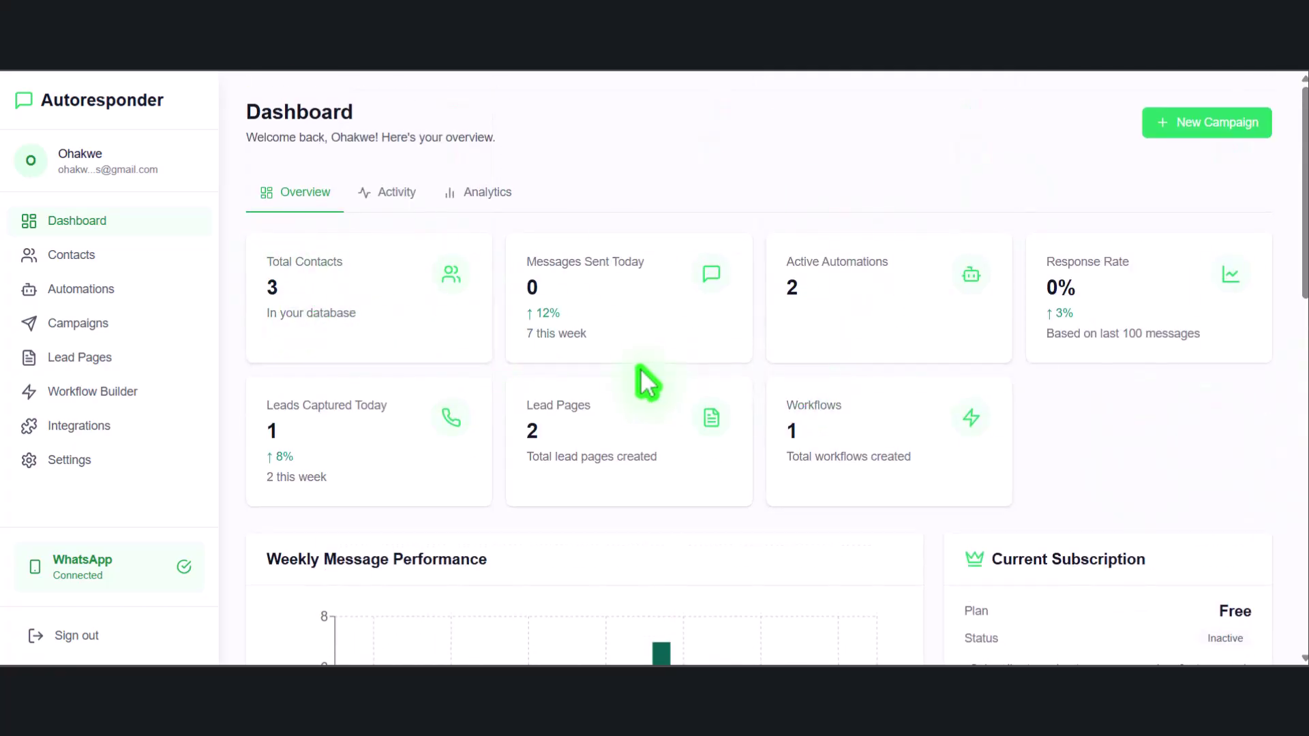
left_click(421, 197)
left_click(479, 198)
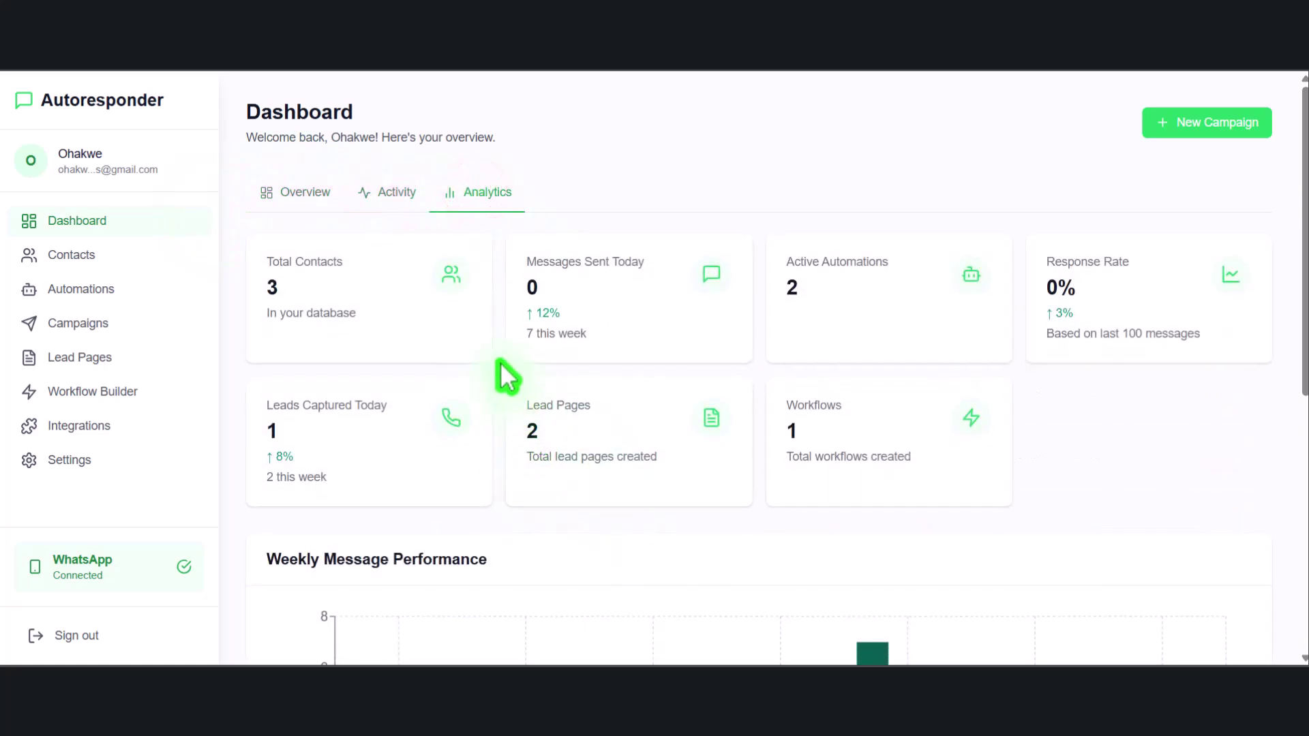
left_click(79, 249)
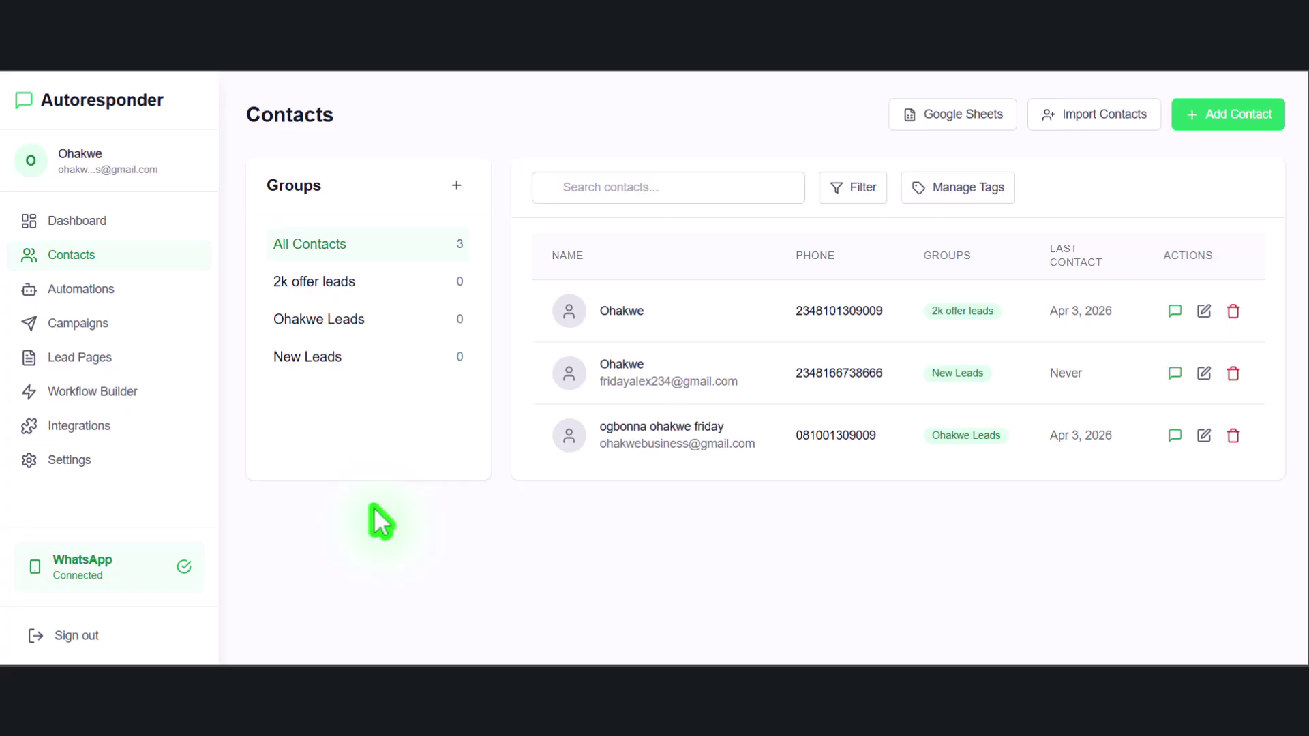
Create the contact group 'urgent 2k offer' and open its empty member list
left_click(457, 189)
left_click(623, 330)
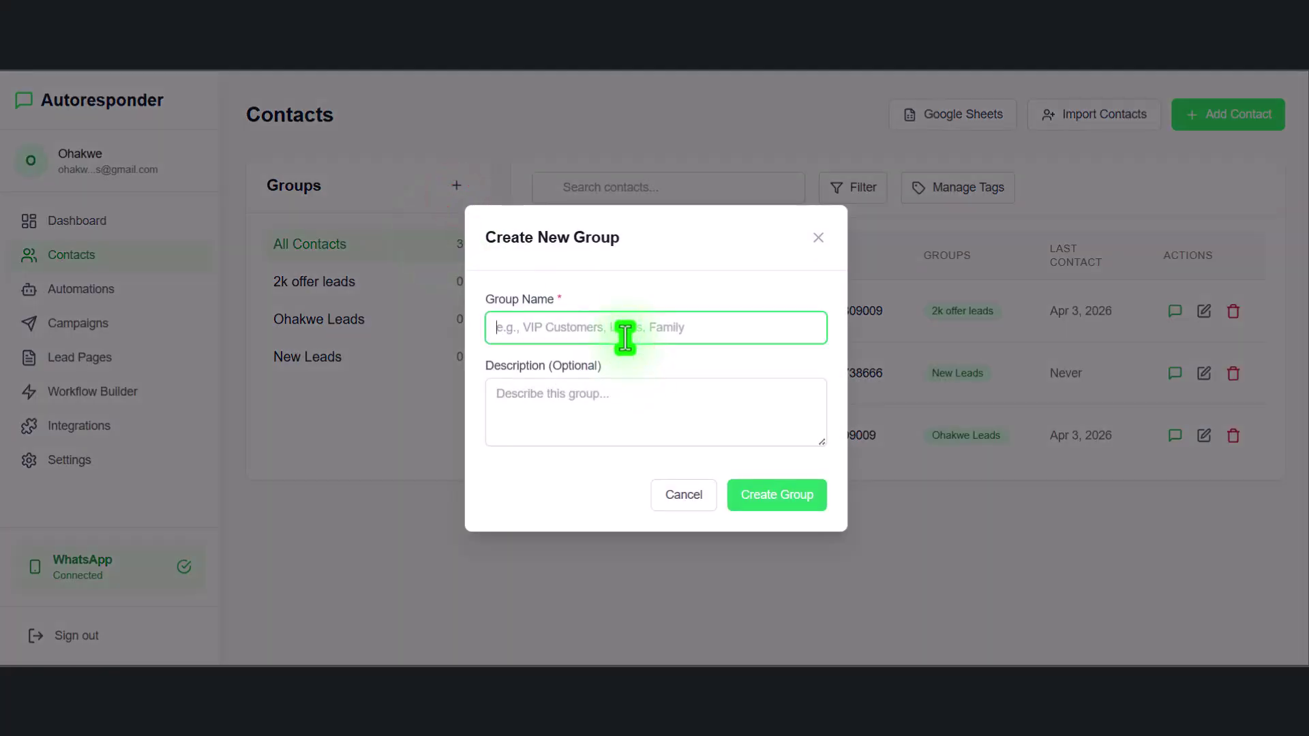
type("my urgen")
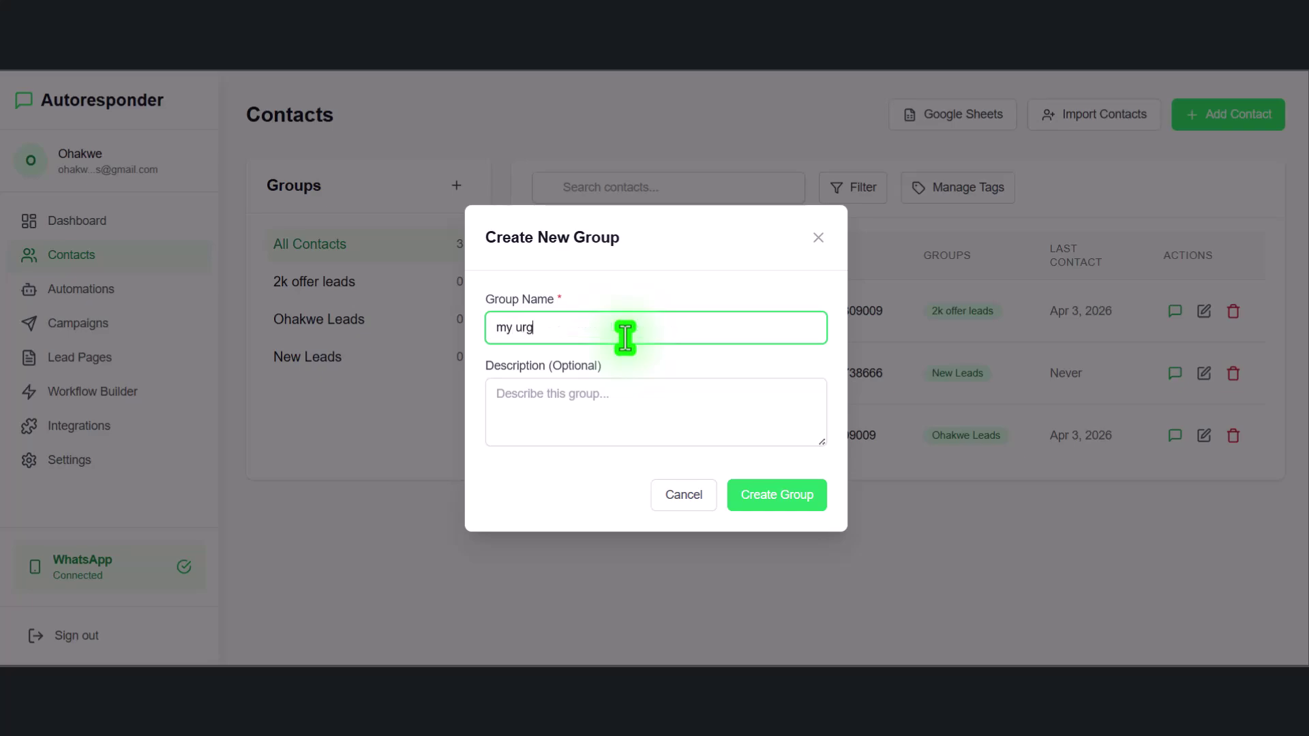
key("BackSpace")
key("BackSpace")
key("BackSpace")
key("BackSpace")
key("BackSpace")
key("BackSpace")
key("BackSpace")
key("BackSpace")
type("y")
key("BackSpace")
type("urgent 2k offer")
left_click(782, 495)
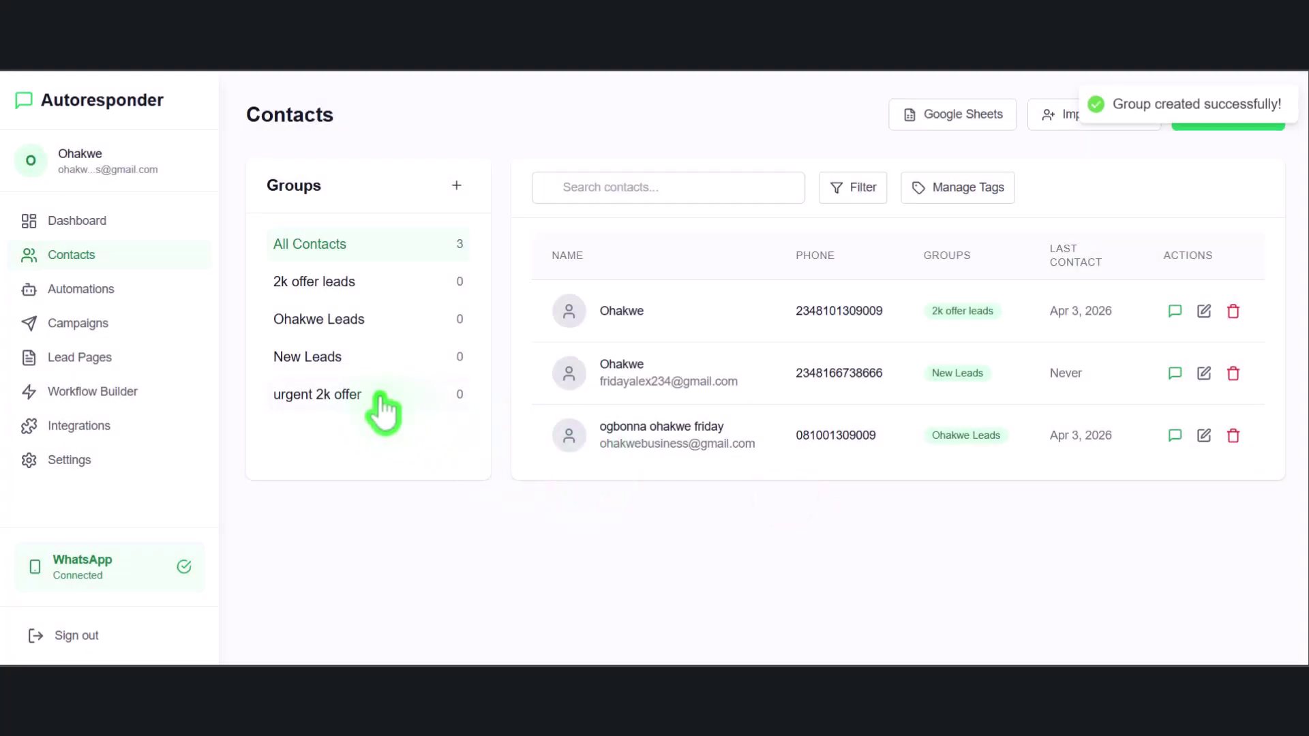
left_click(360, 396)
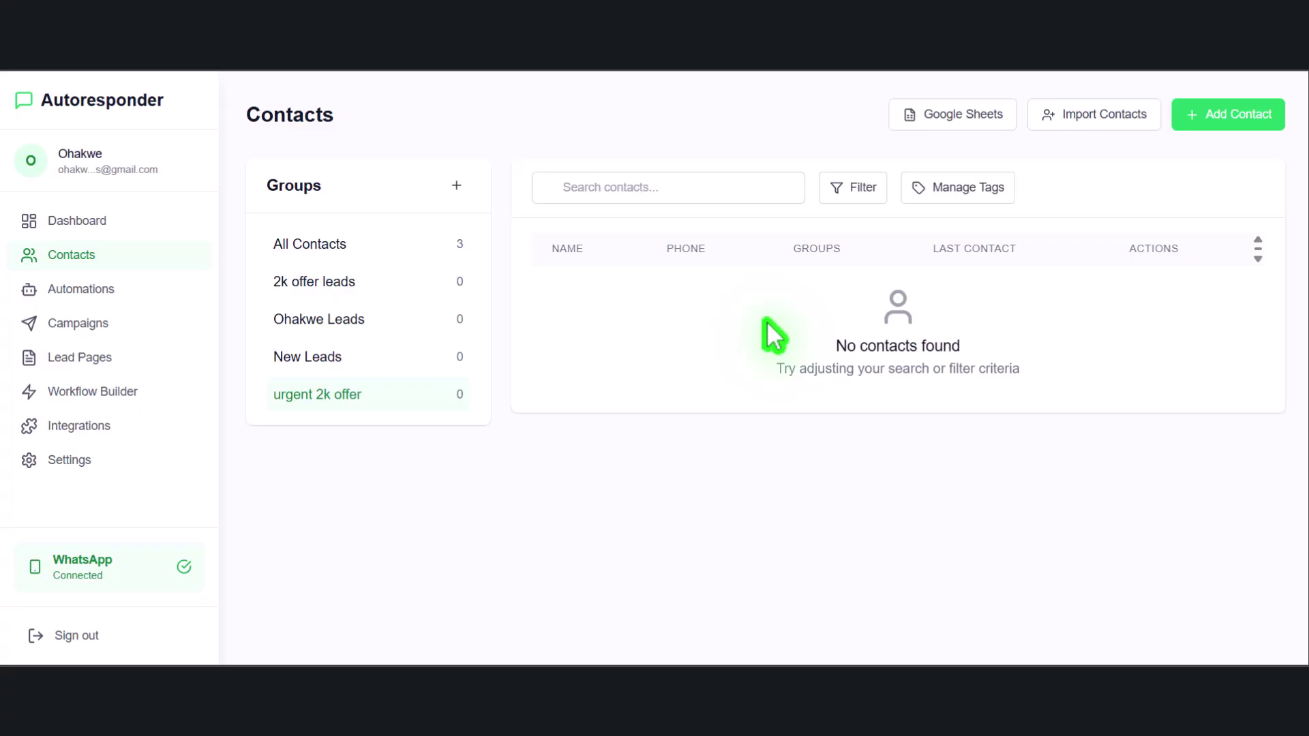
left_click(953, 122)
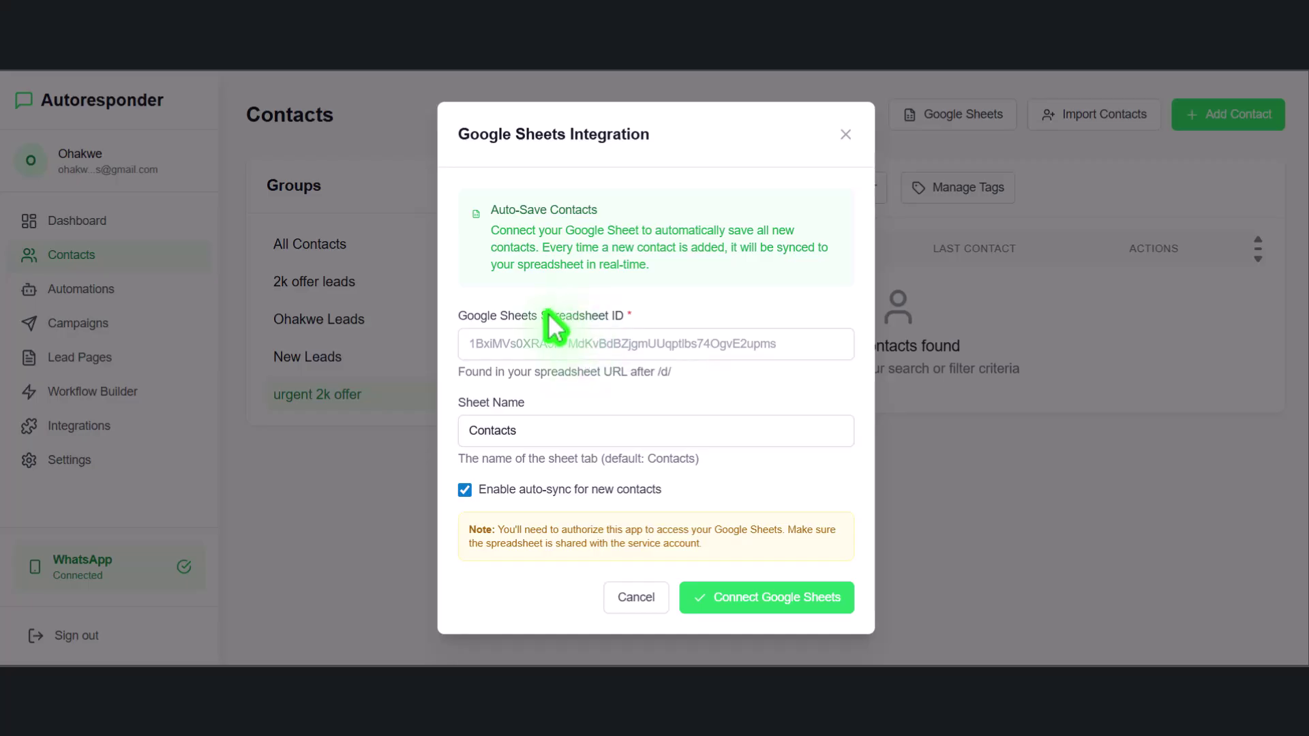
left_click_drag(541, 315, 655, 329)
left_click(510, 341)
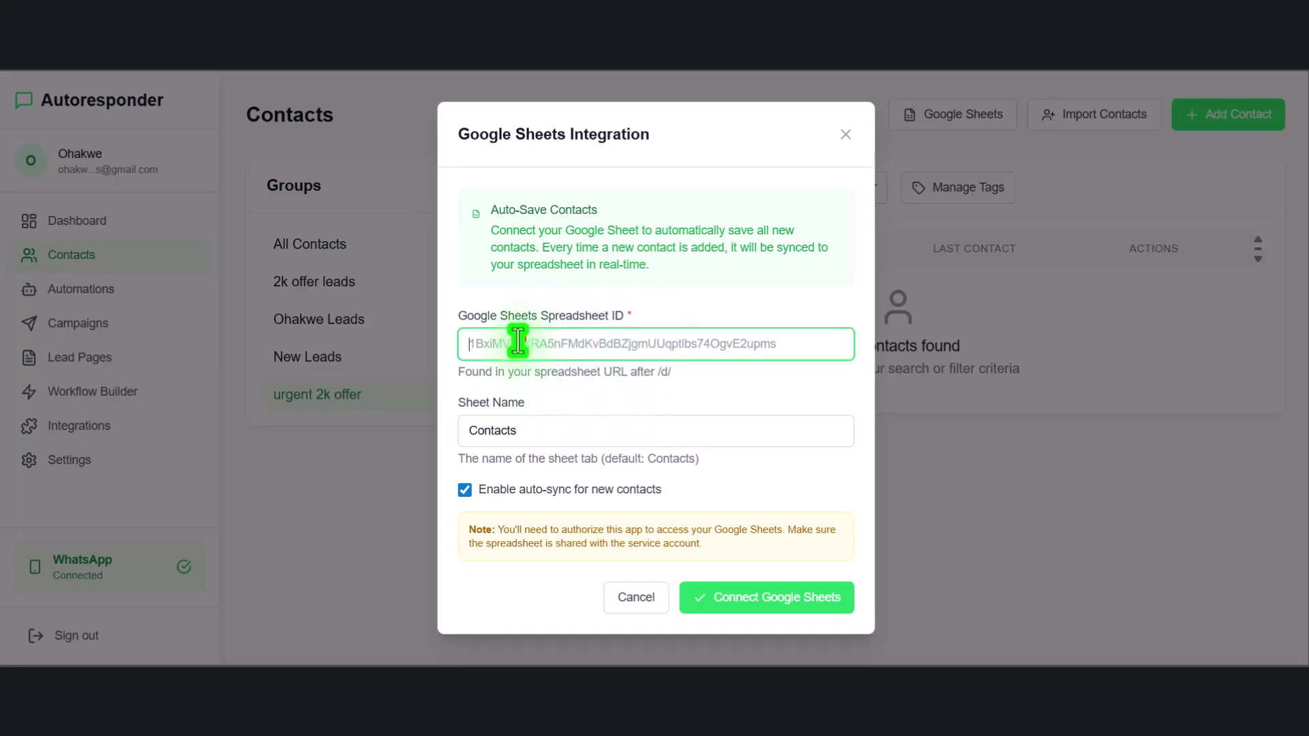
left_click_drag(527, 429, 456, 432)
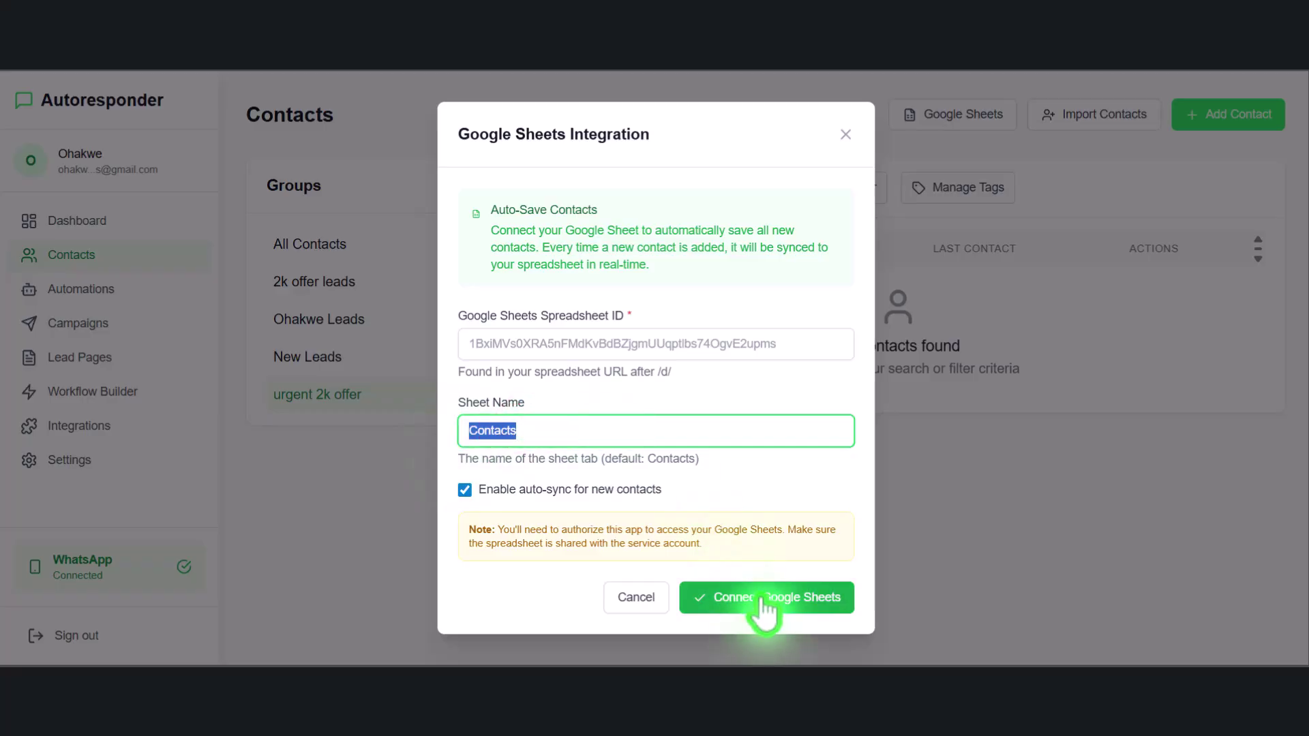
left_click(648, 397)
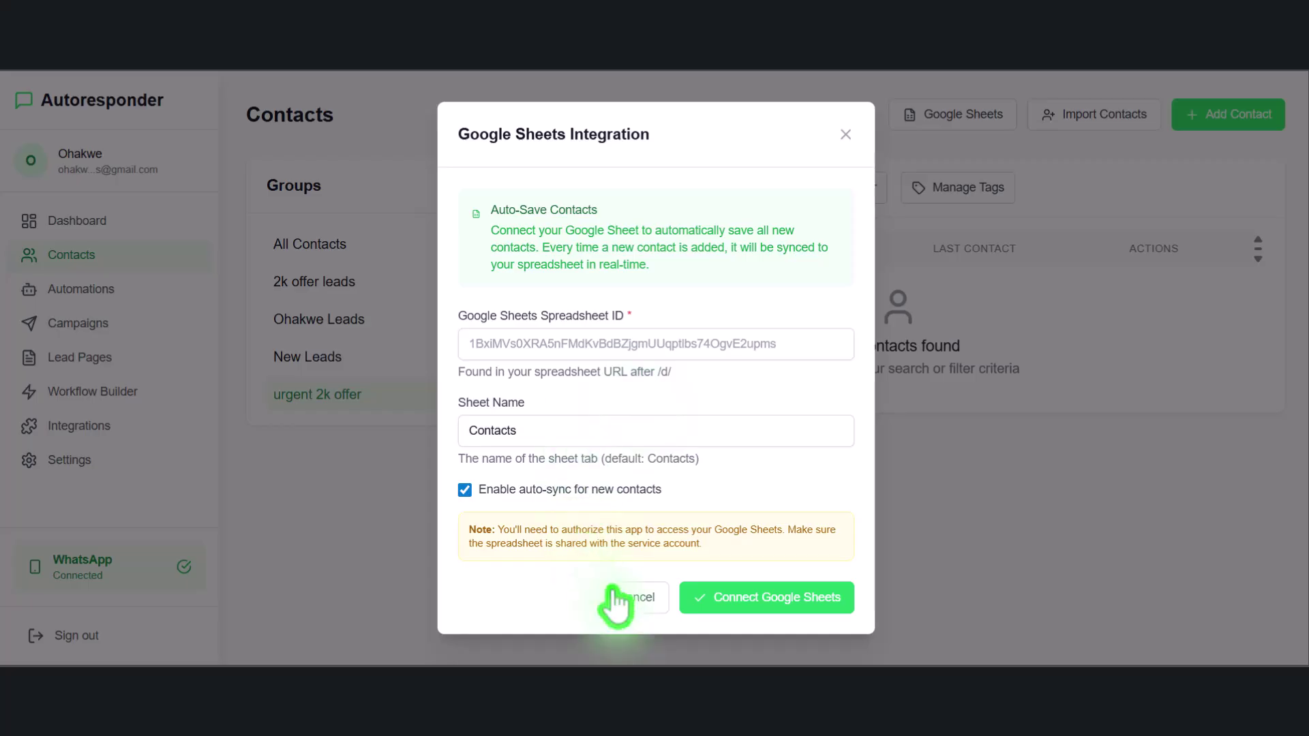
left_click(632, 597)
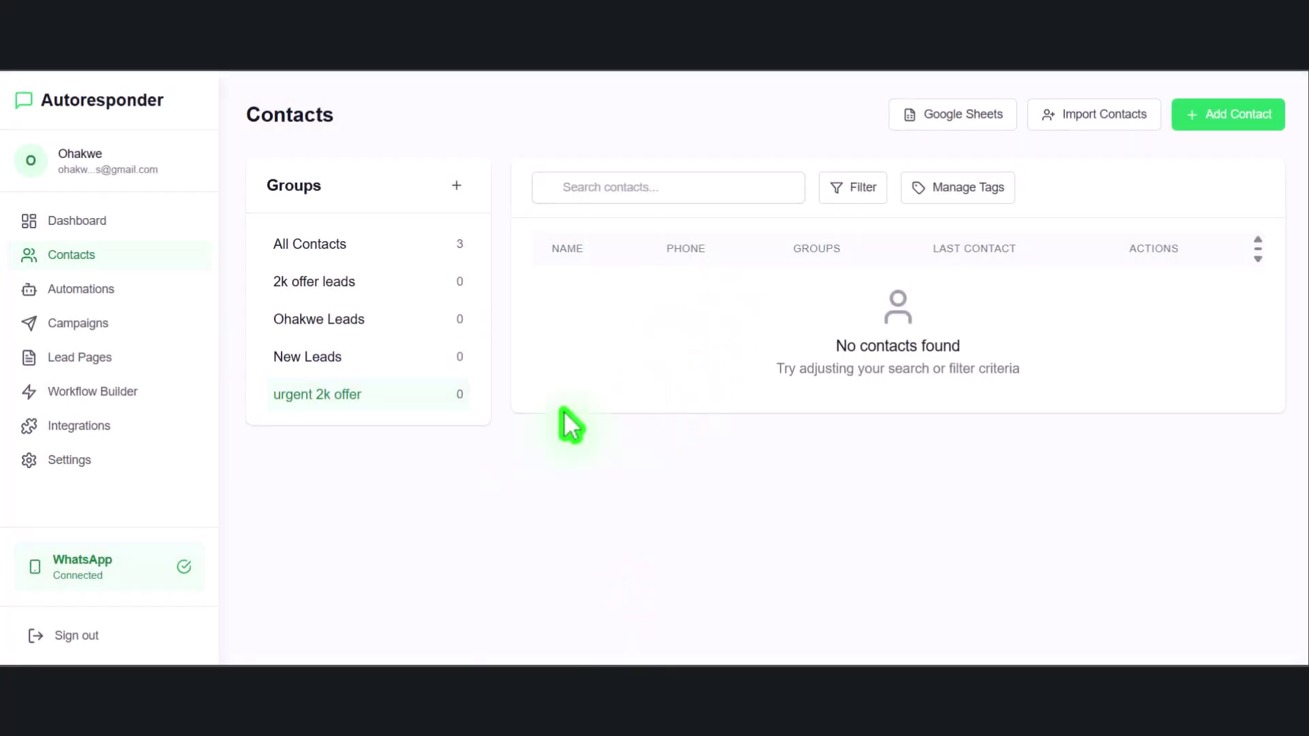
Open Automations and scroll down to the six automation templates
left_click(120, 290)
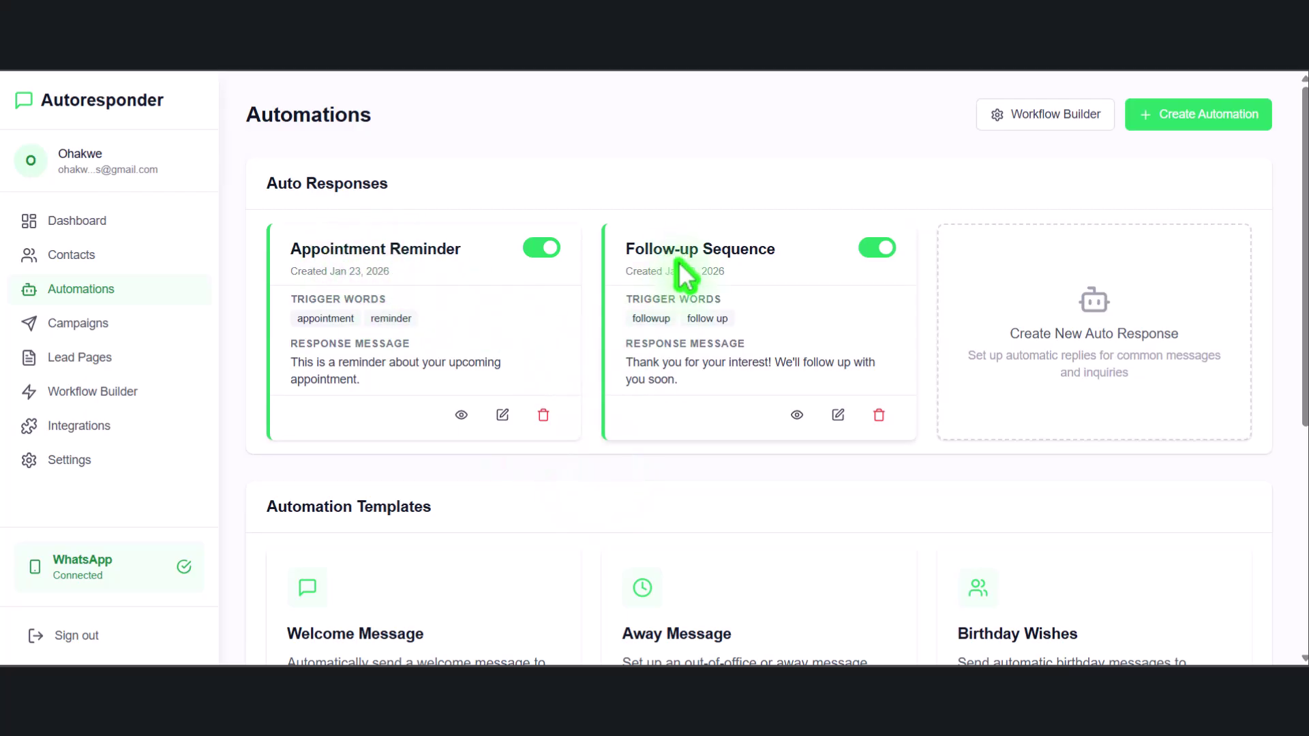
scroll(745, 301, "down", 4)
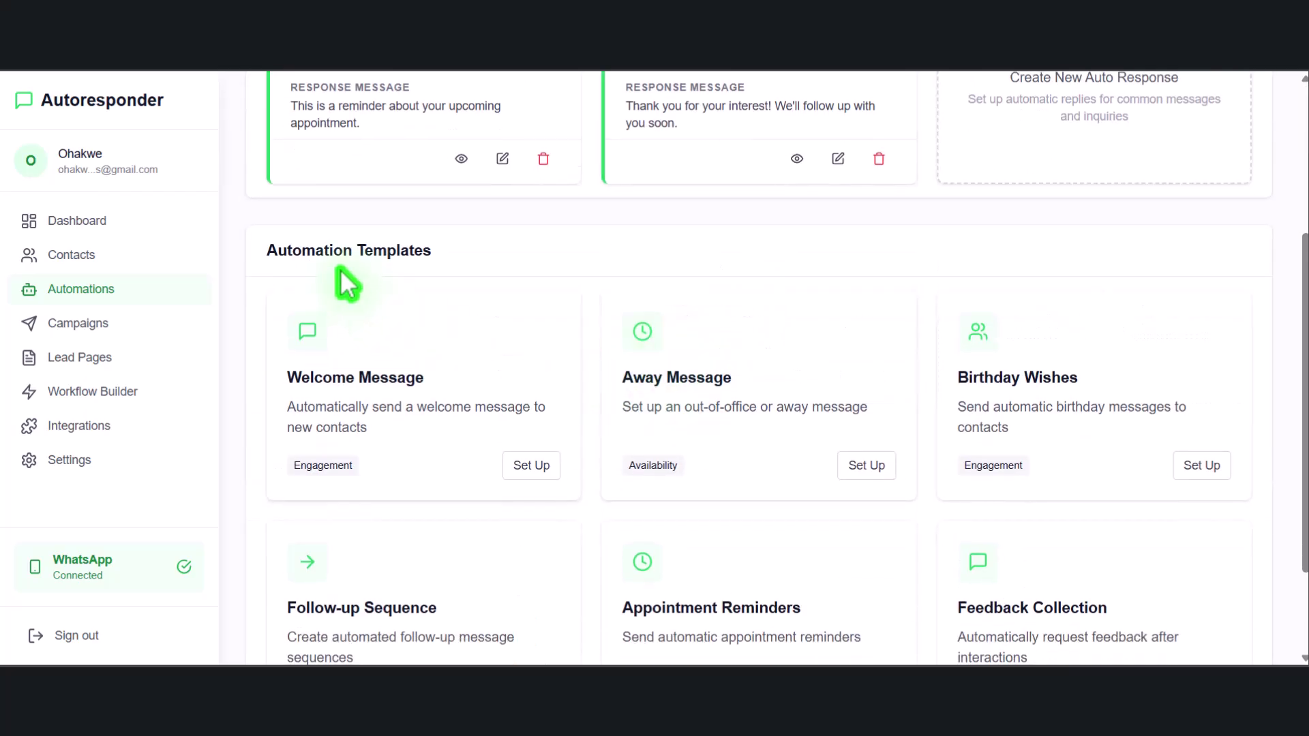
scroll(584, 295, "down", 1)
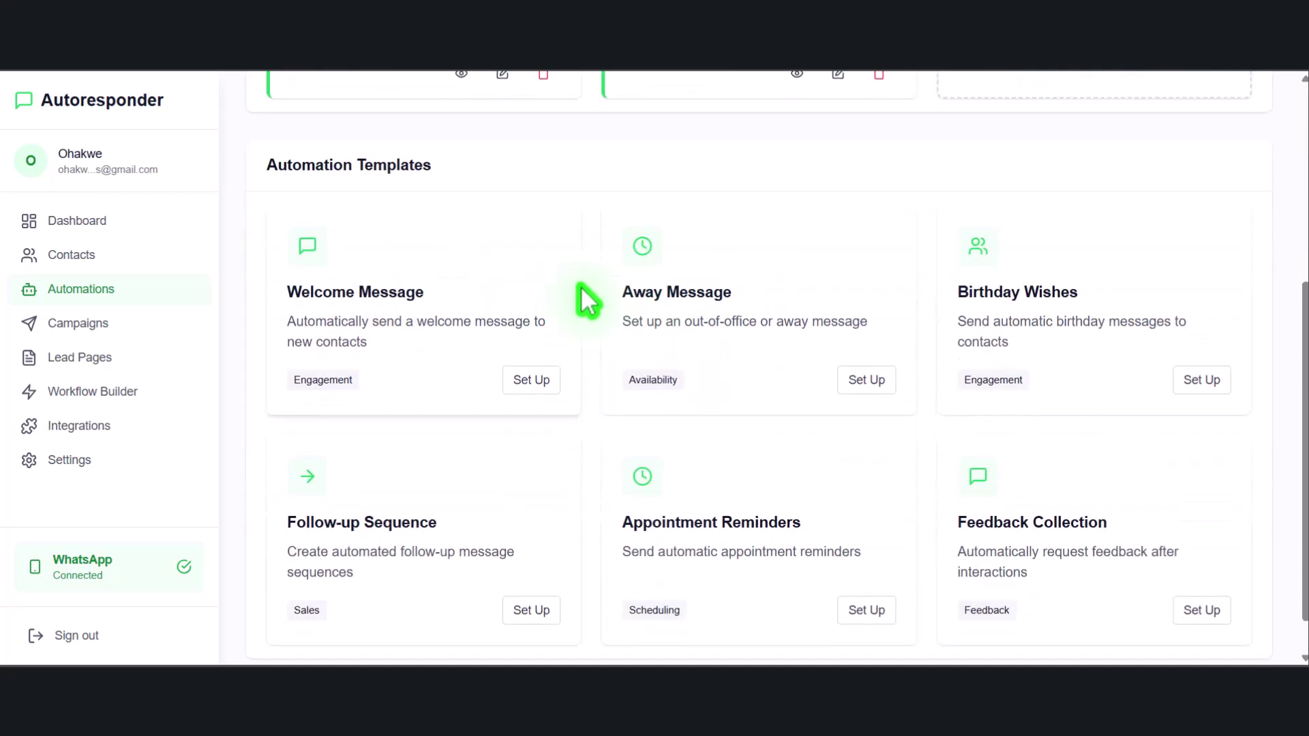
scroll(566, 332, "down", 1)
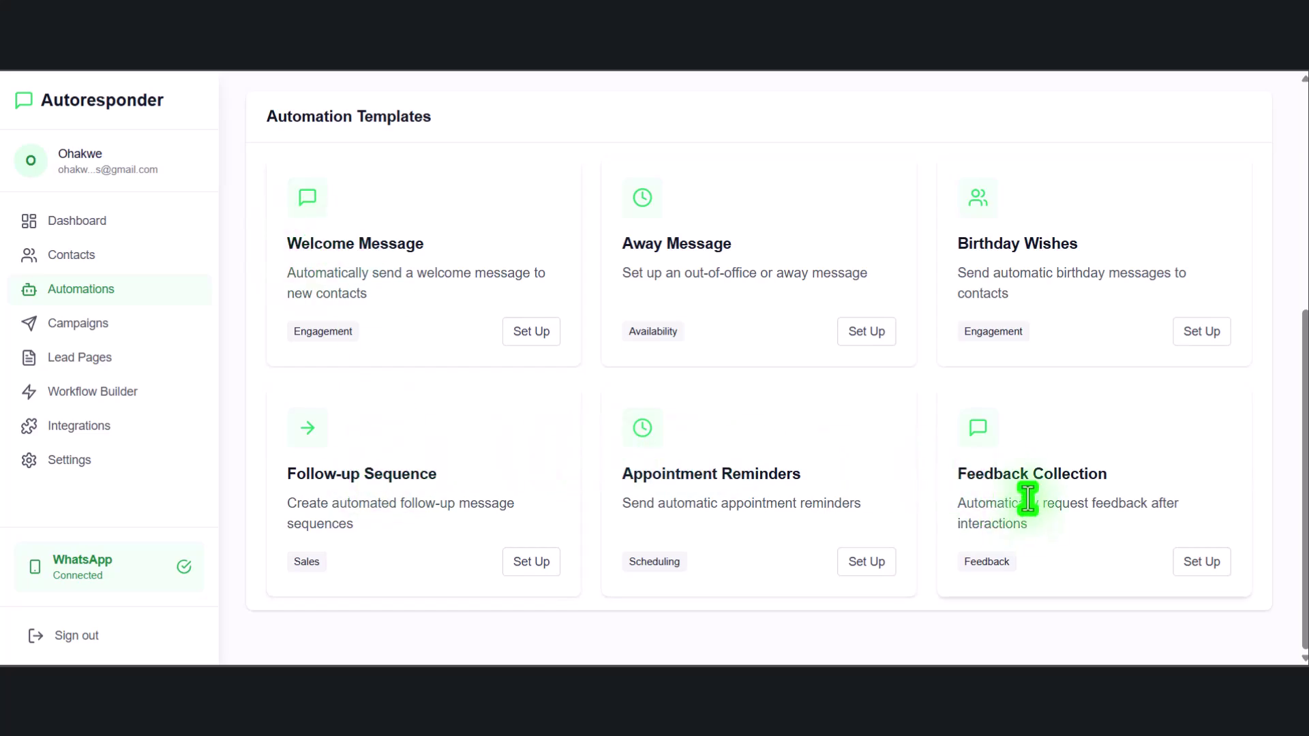
Start a Feedback Collection auto-response, replacing trigger 'review' with 'i need answer, answer'
left_click(1202, 563)
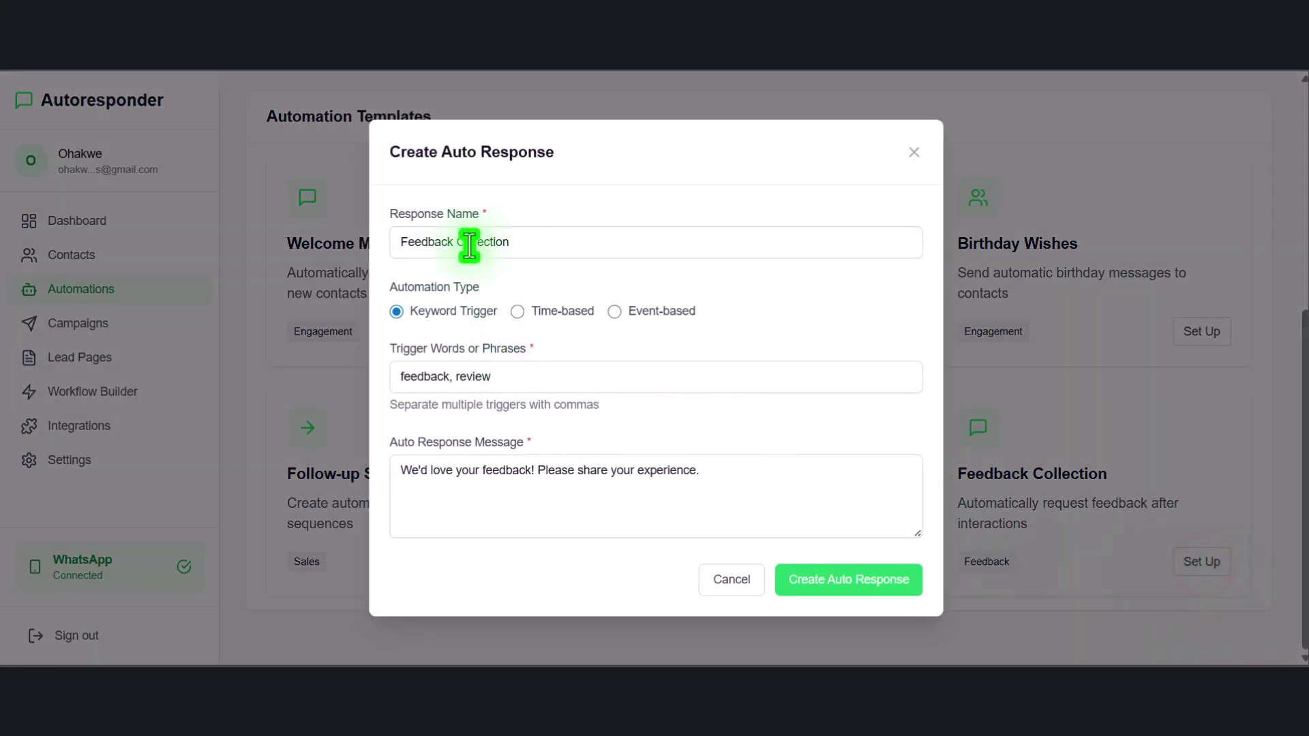
left_click_drag(457, 242, 605, 244)
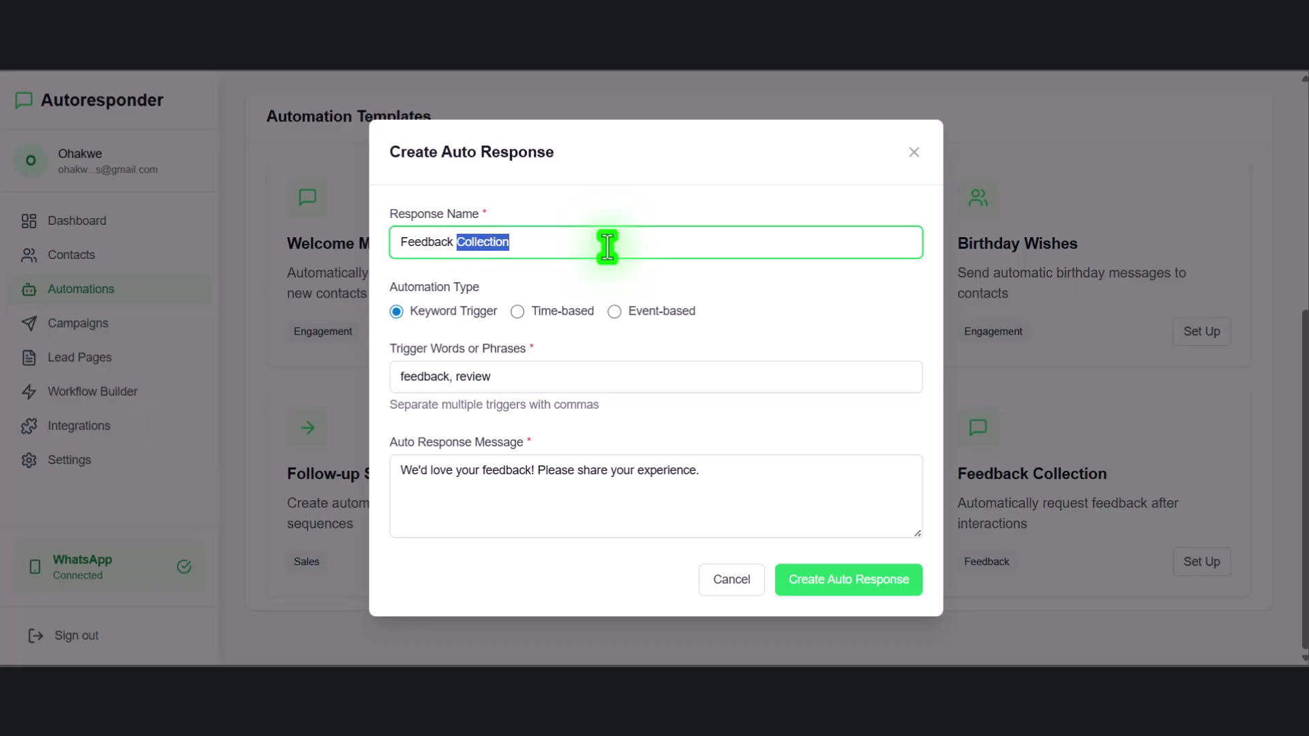
left_click(573, 245)
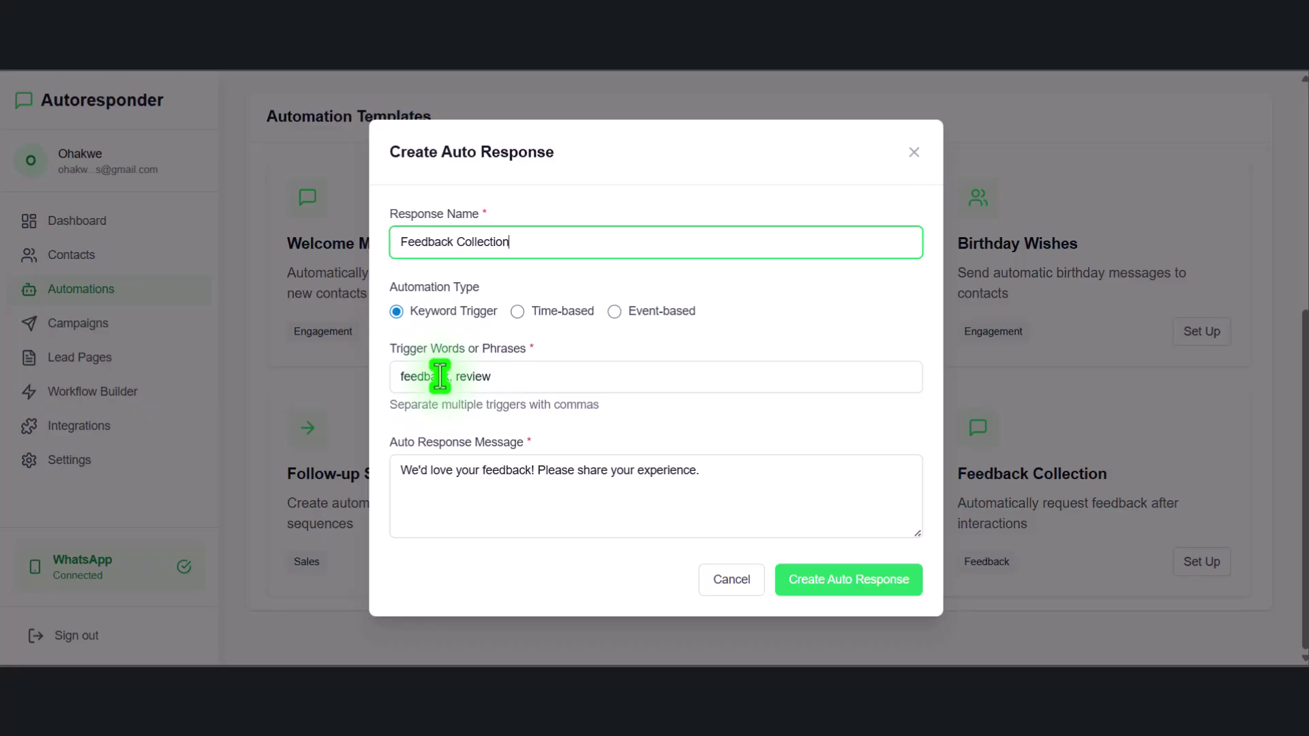
double_click(442, 376)
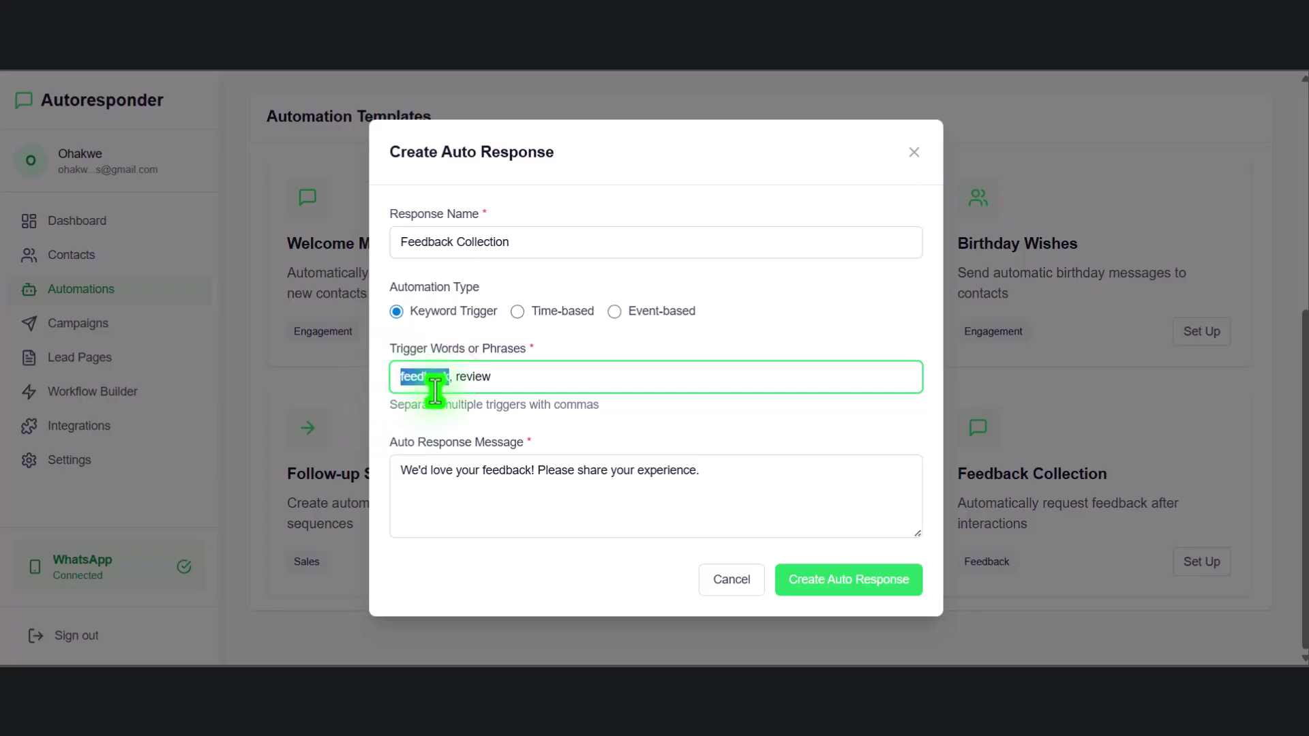
left_click_drag(455, 376, 623, 374)
key("BackSpace")
type(", ")
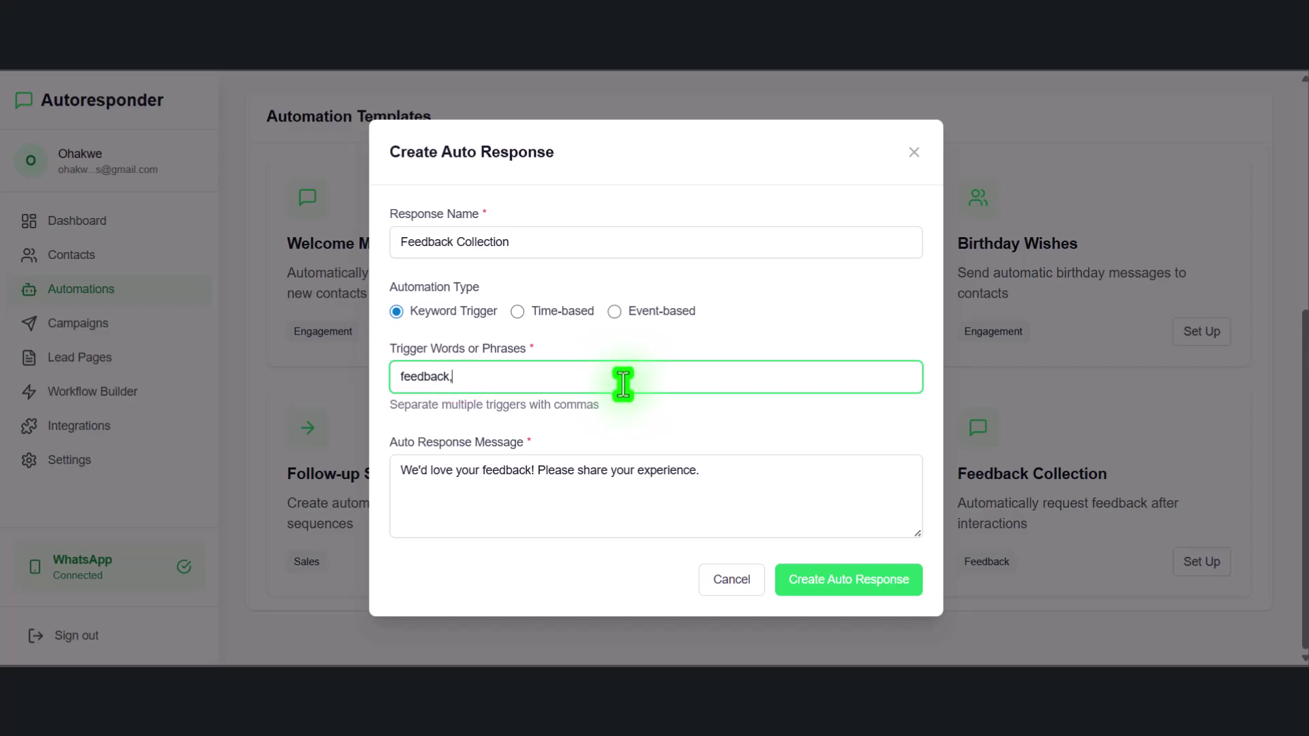
type("i need answer, answer")
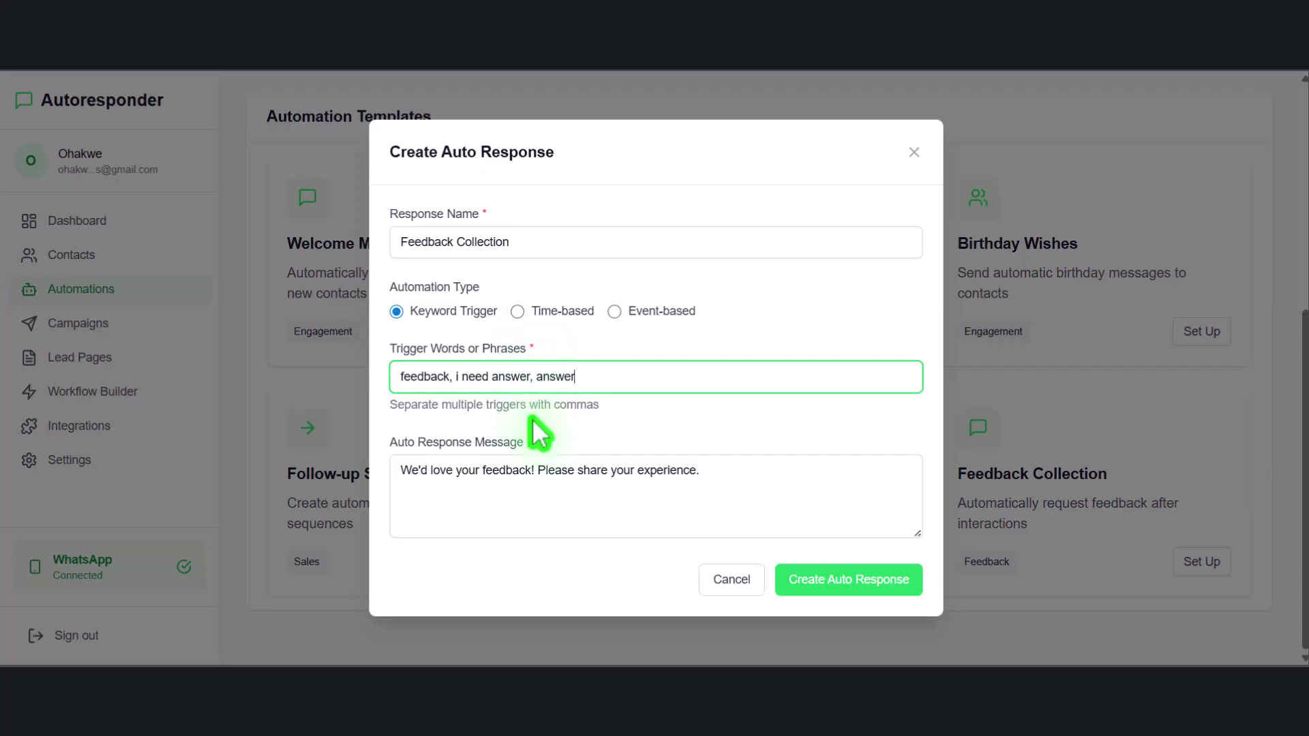
Look over the response message and create the Feedback Collection auto-response
left_click_drag(390, 444, 523, 457)
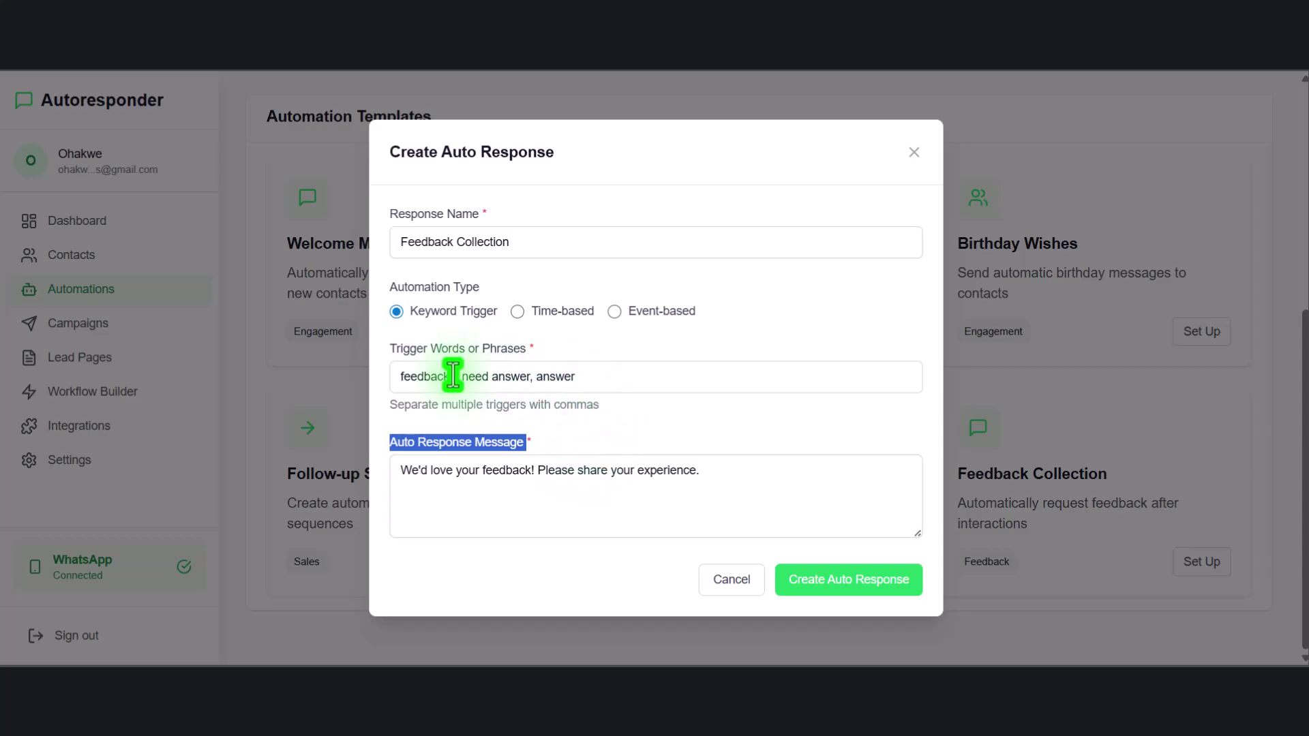
left_click_drag(419, 471, 732, 484)
left_click_drag(411, 471, 682, 477)
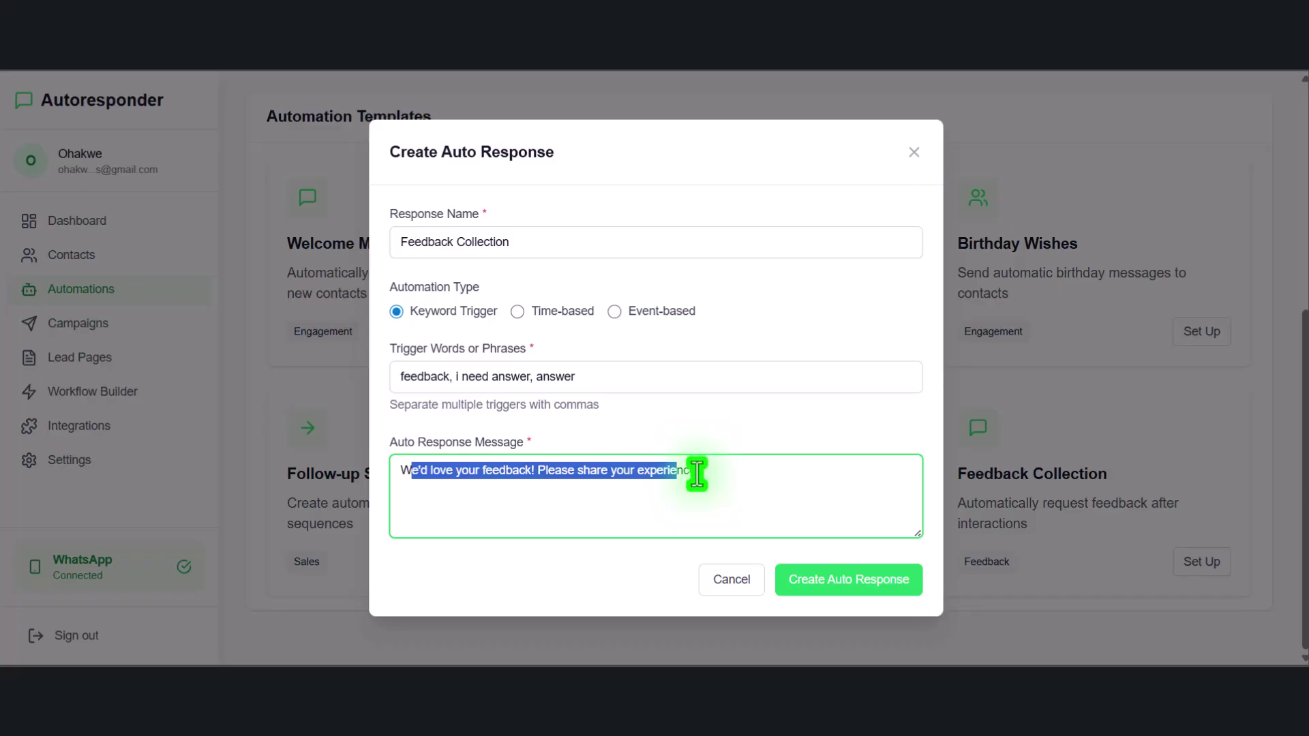
left_click(826, 585)
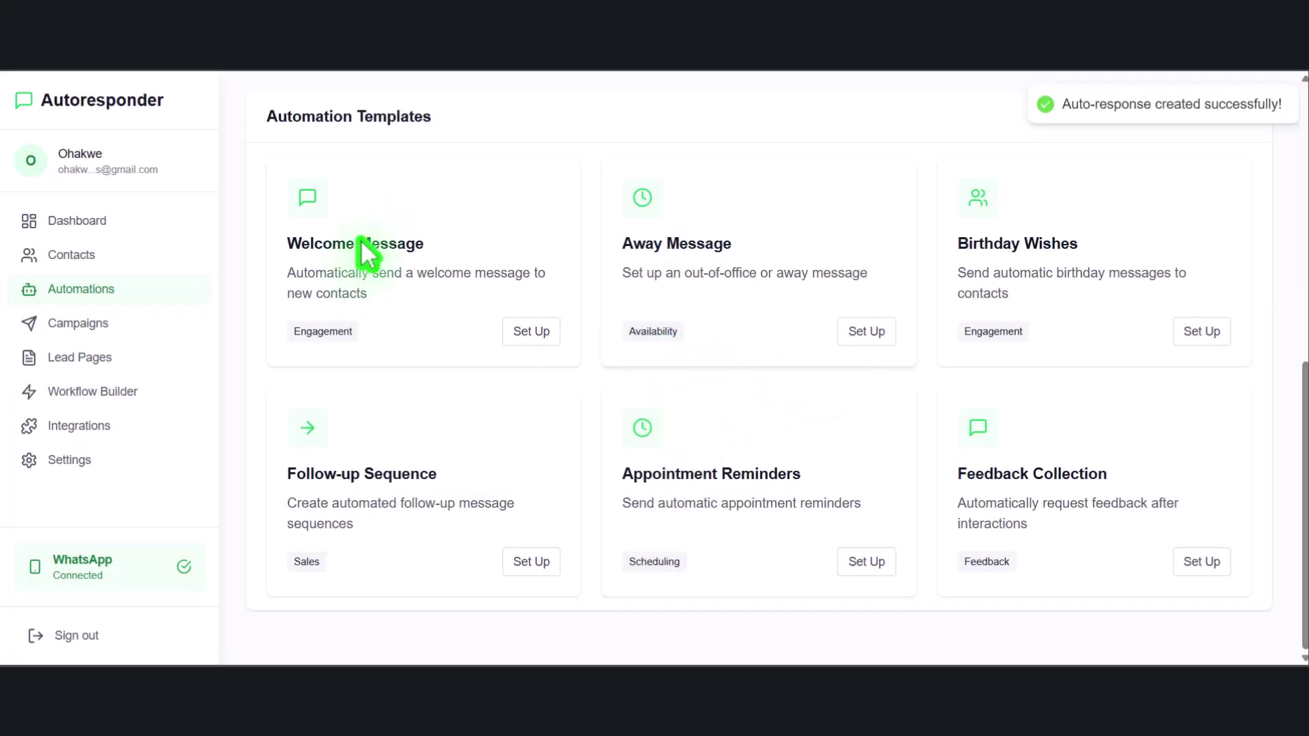
Check the new Feedback Collection card under Auto Responses, then go to Campaigns
scroll(564, 267, "up", 8)
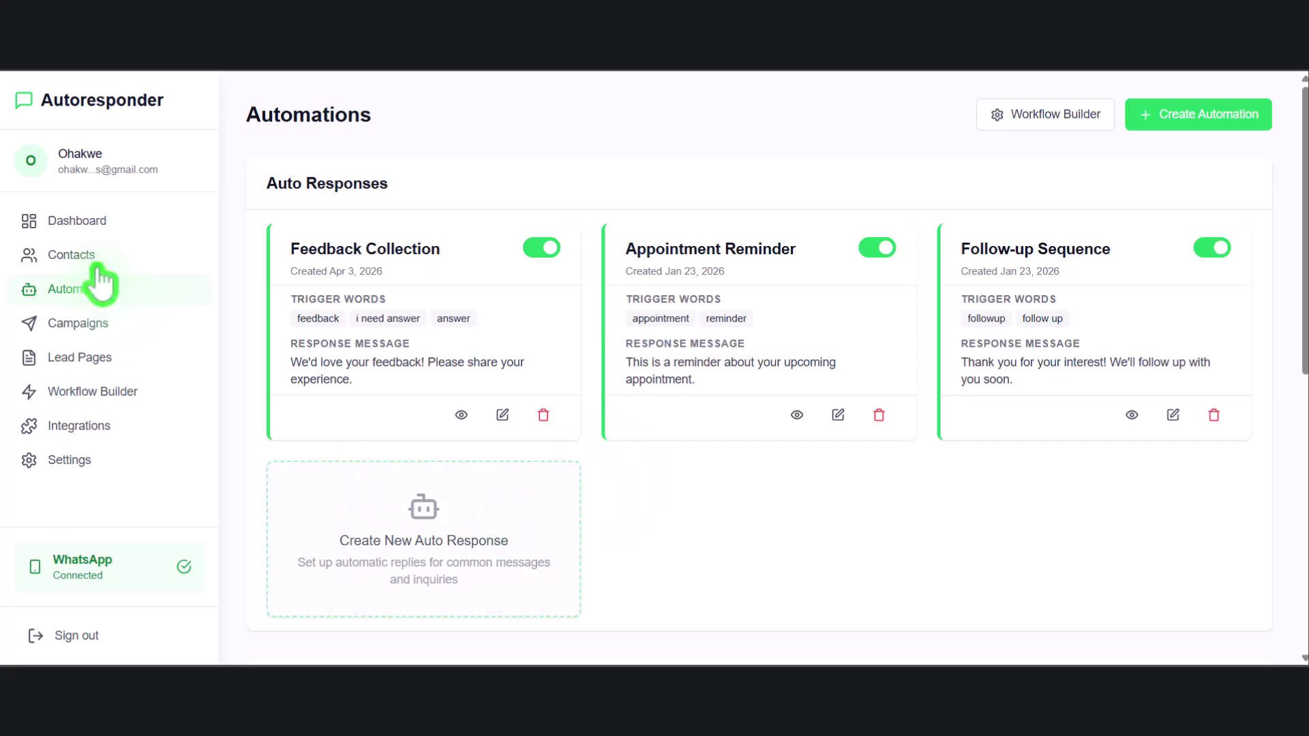
left_click(89, 324)
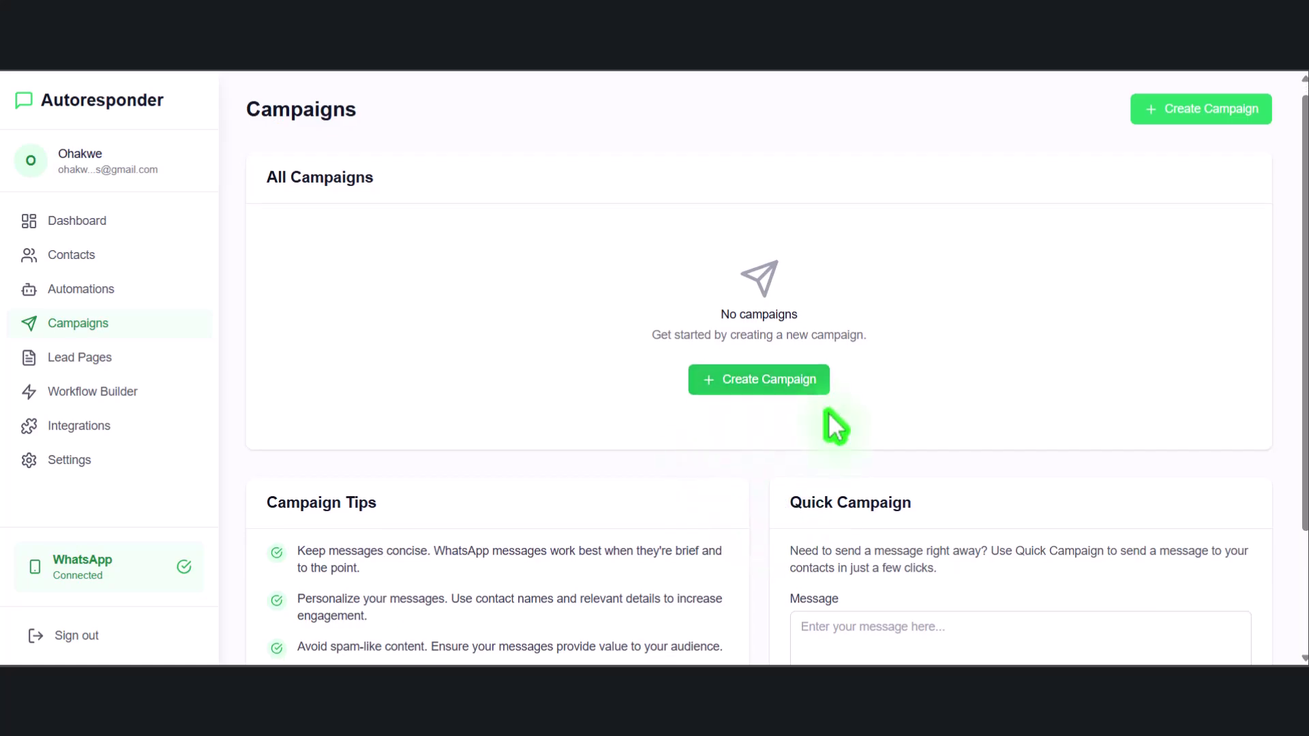
Leave the quick-message group choice unchanged and start a new campaign from the empty-state card
scroll(777, 467, "down", 3)
left_click(927, 468)
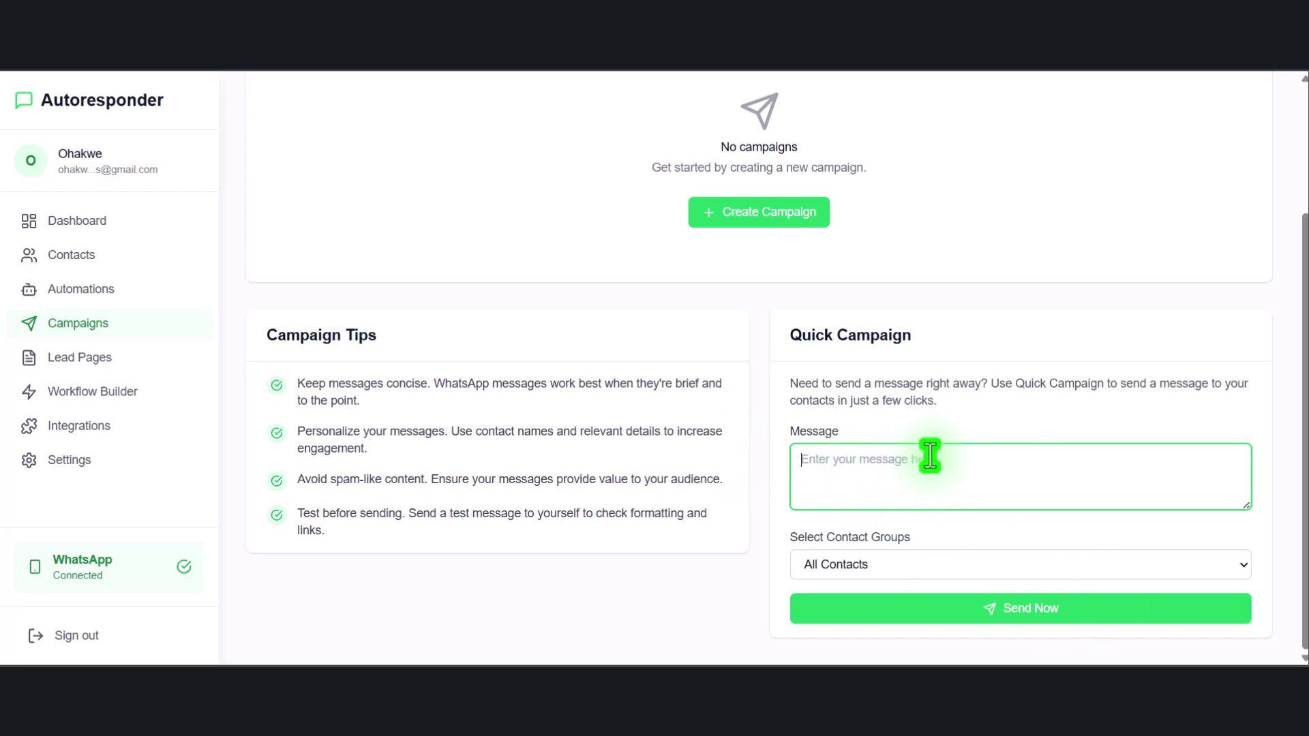
left_click(907, 564)
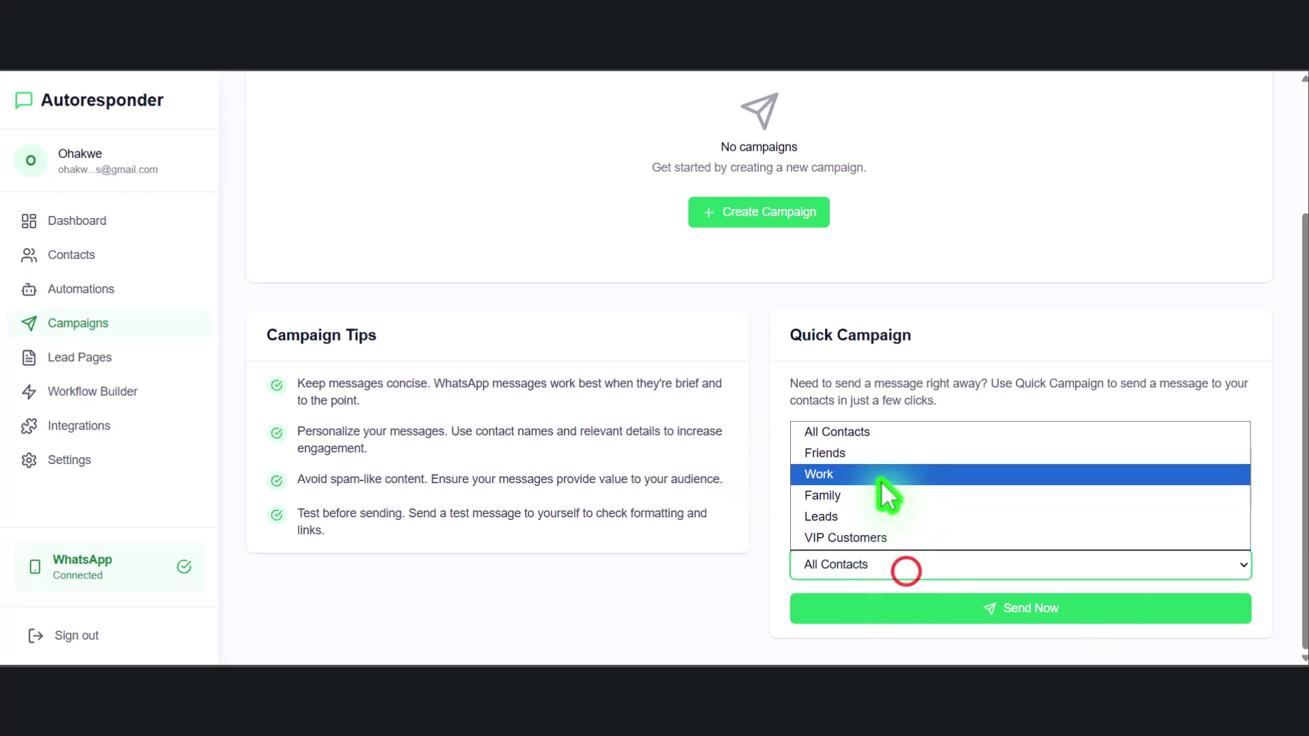
left_click(750, 345)
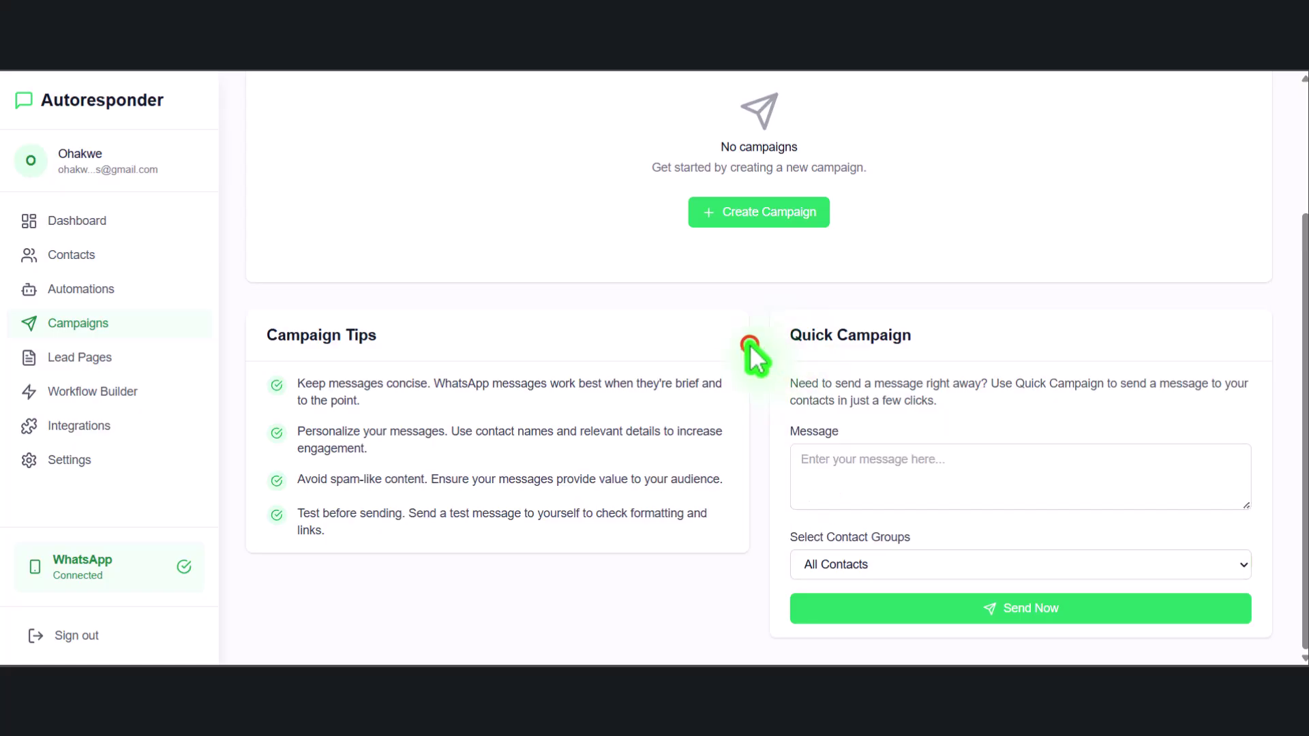
scroll(469, 332, "up", 1)
scroll(518, 330, "up", 2)
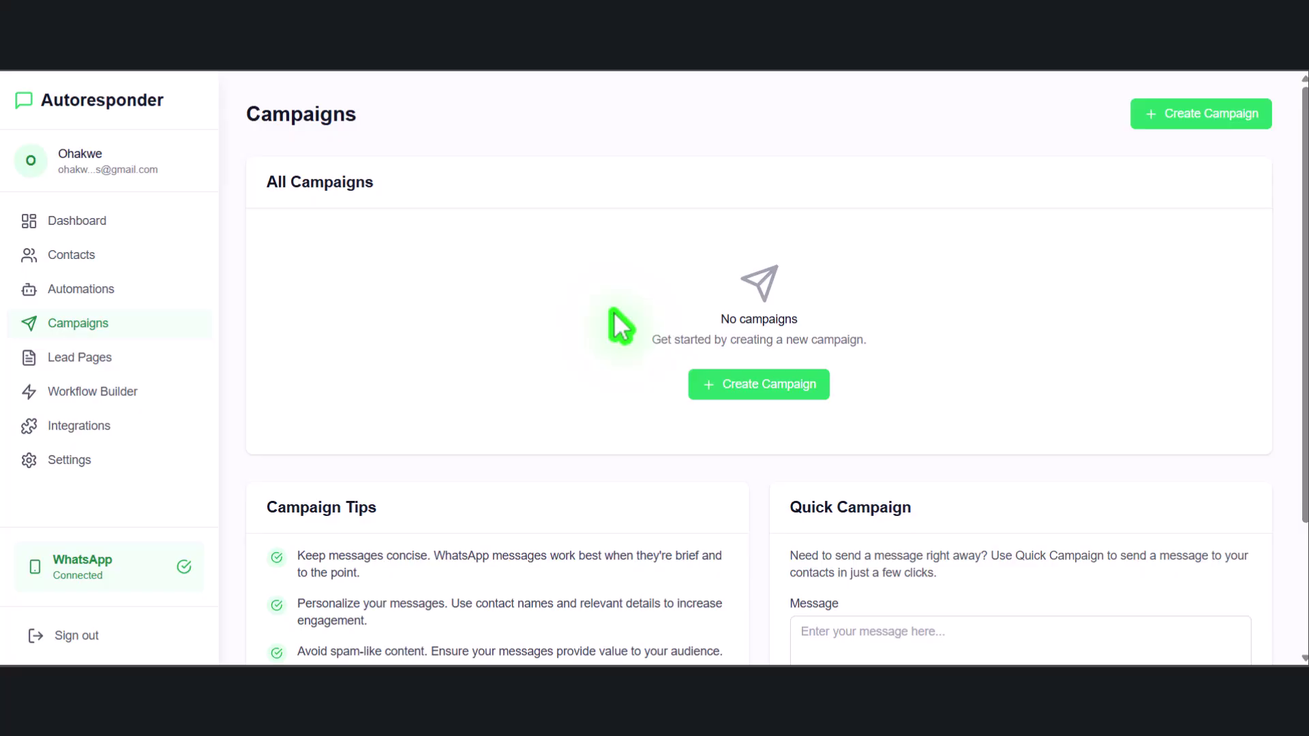
left_click(787, 379)
Name the campaign 'last offer' with message 'this is the last bonus from me to you.'
left_click(484, 211)
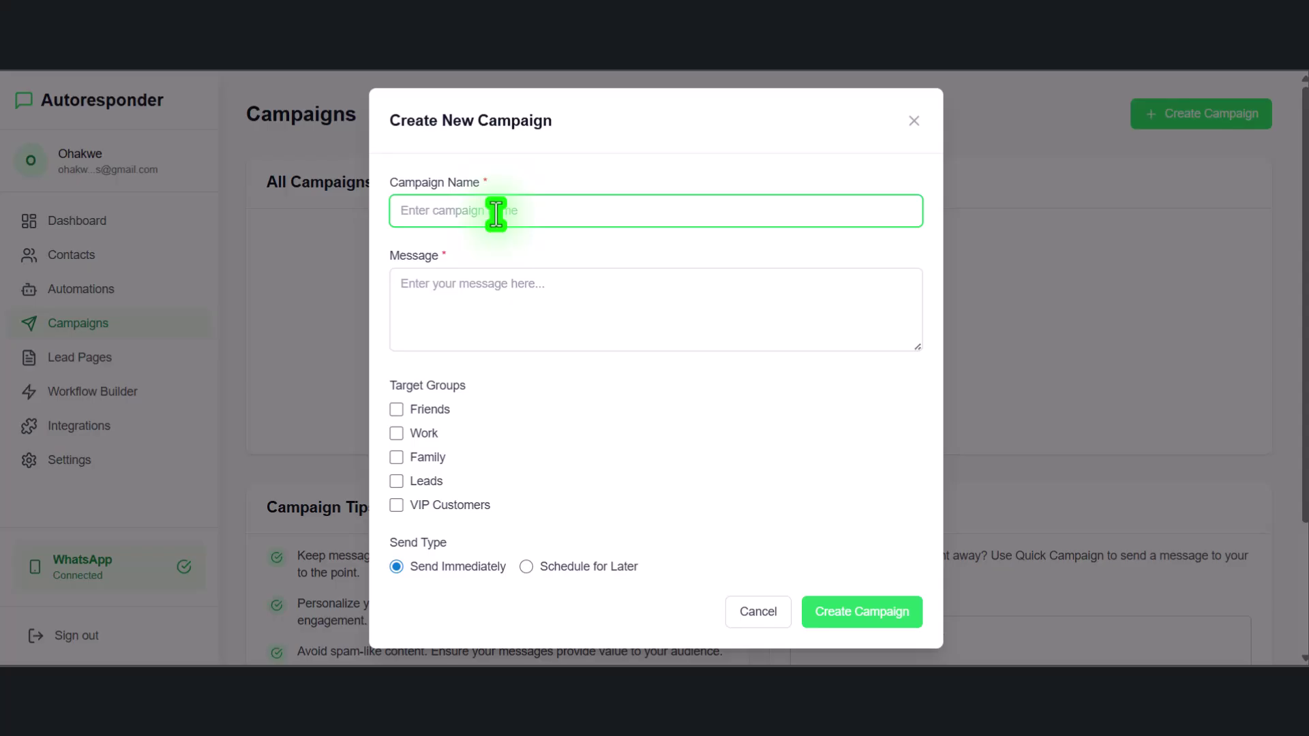
type("bir")
key("BackSpace")
key("BackSpace")
type("last offer")
left_click(527, 281)
type("this is the last bonbus")
key("BackSpace")
key("BackSpace")
key("BackSpace")
type("us from me to you")
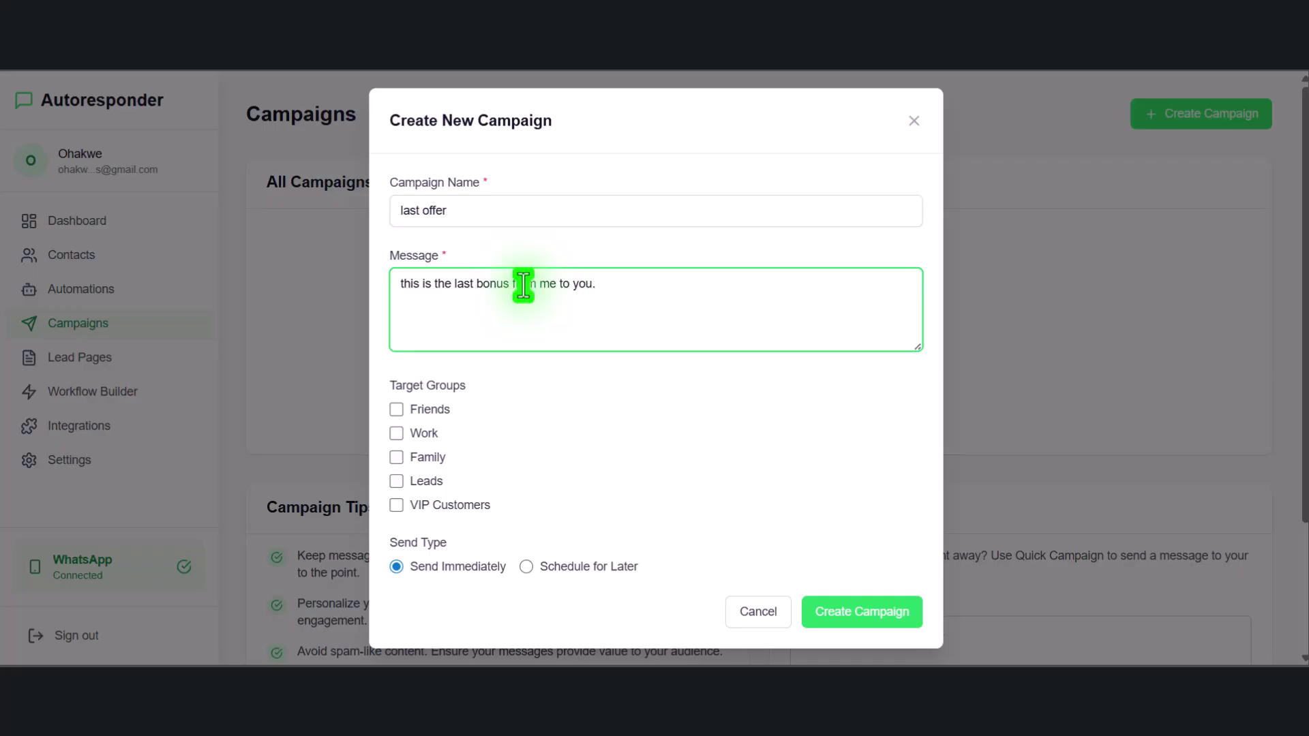
type(".")
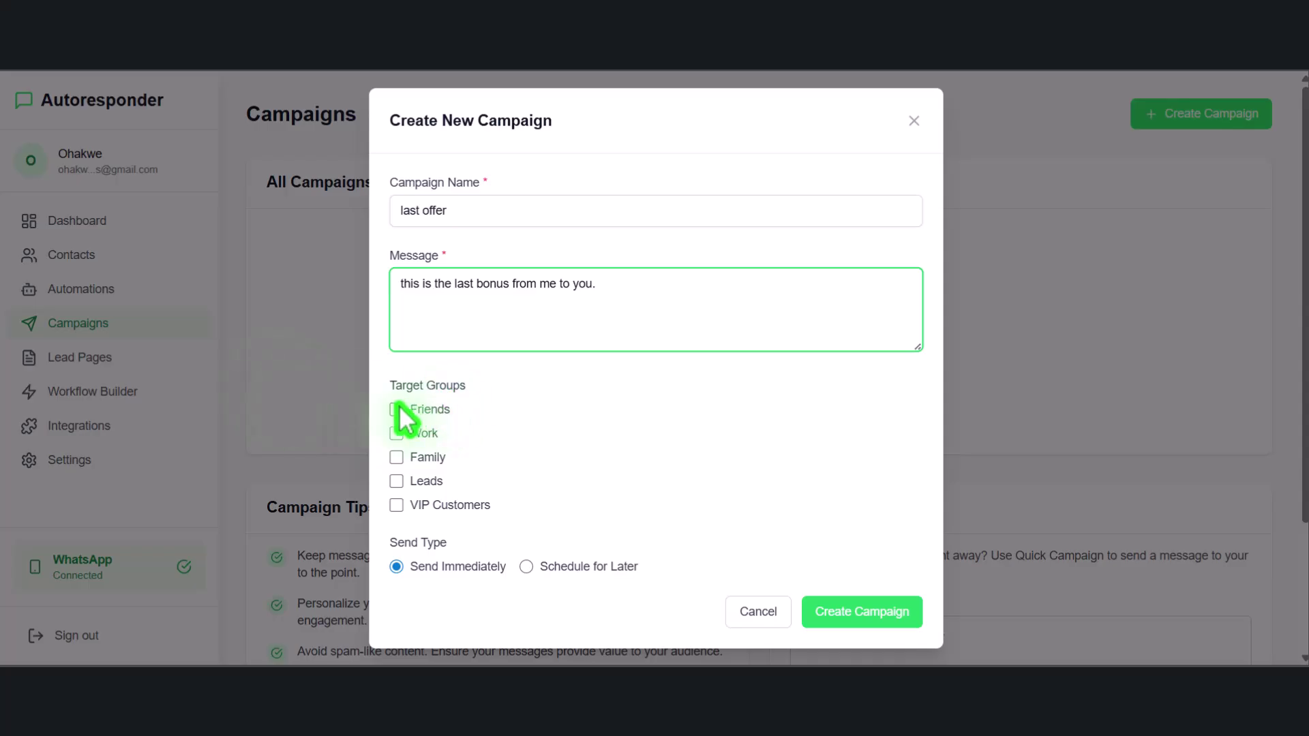
Target only the Leads group, leaving Friends and Work unticked
left_click(398, 410)
left_click(395, 434)
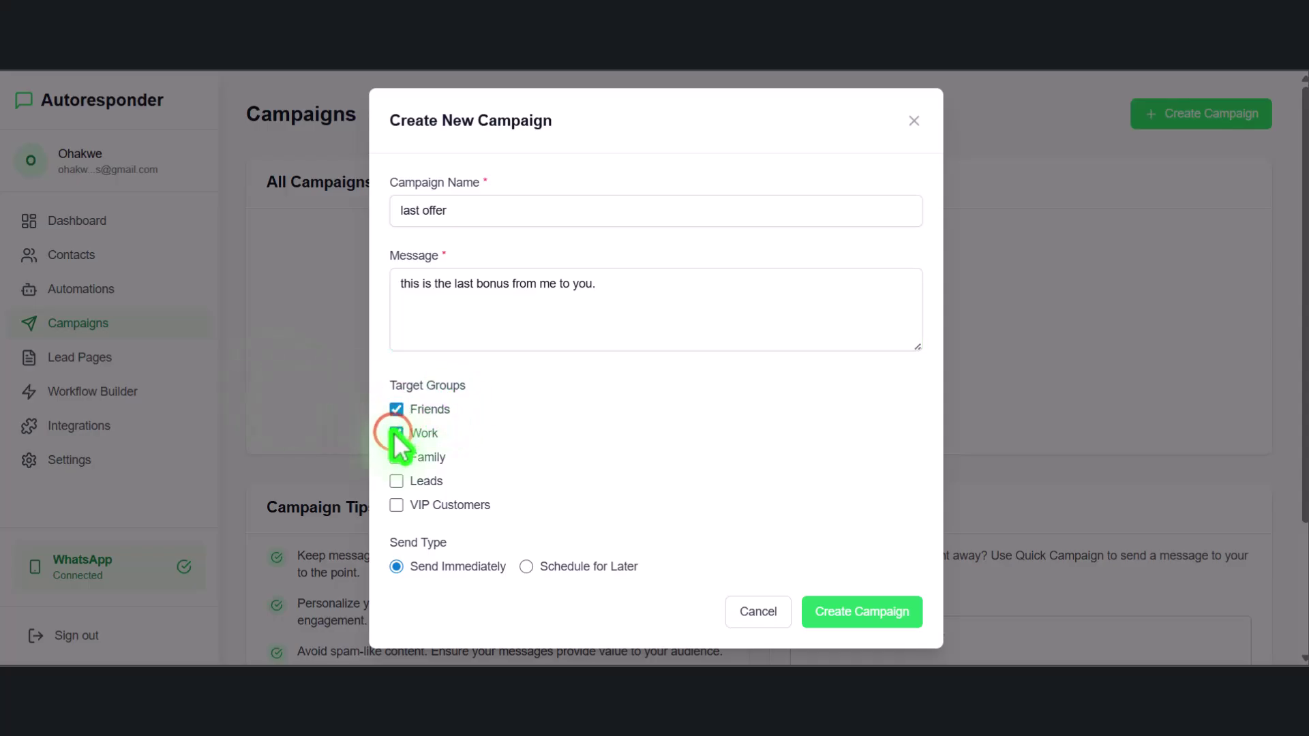
left_click(396, 410)
left_click(394, 433)
left_click(392, 480)
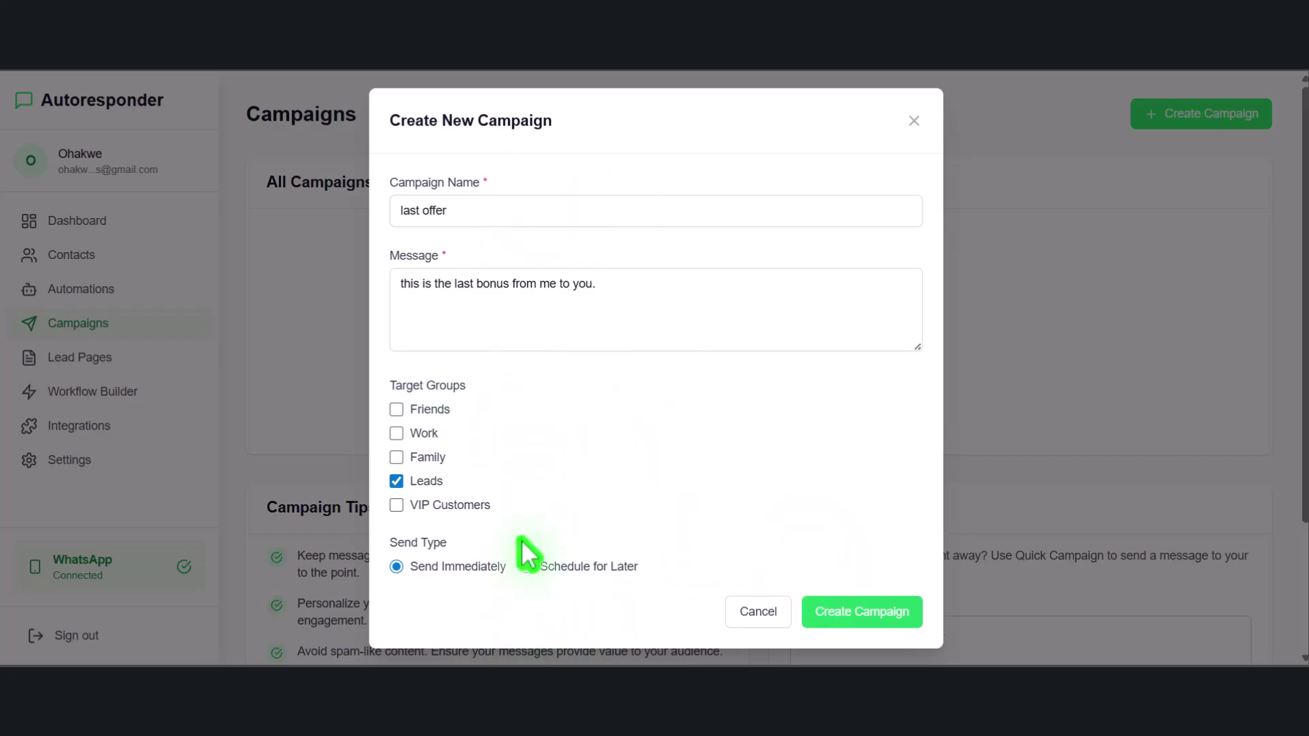
Try scheduling for April 4 at 04 PM, revert to Send Immediately, and create the campaign
left_click(528, 566)
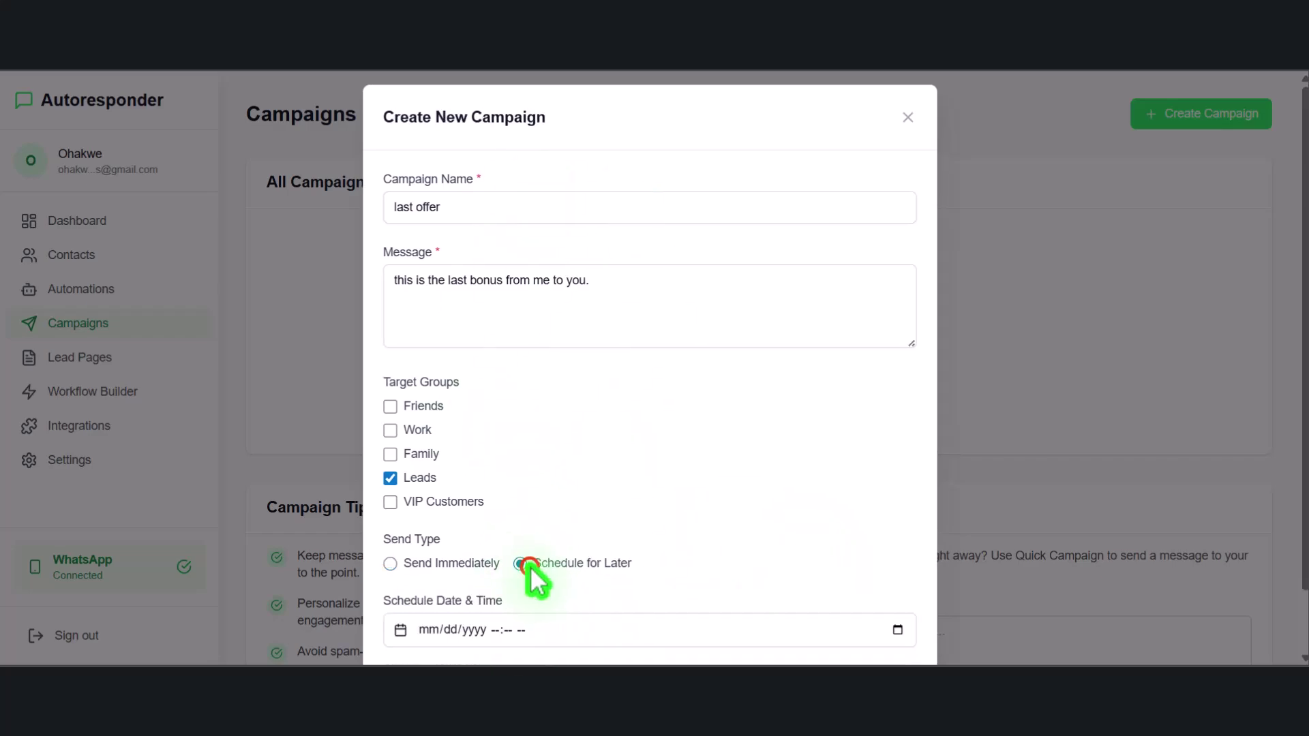
scroll(528, 556, "down", 1)
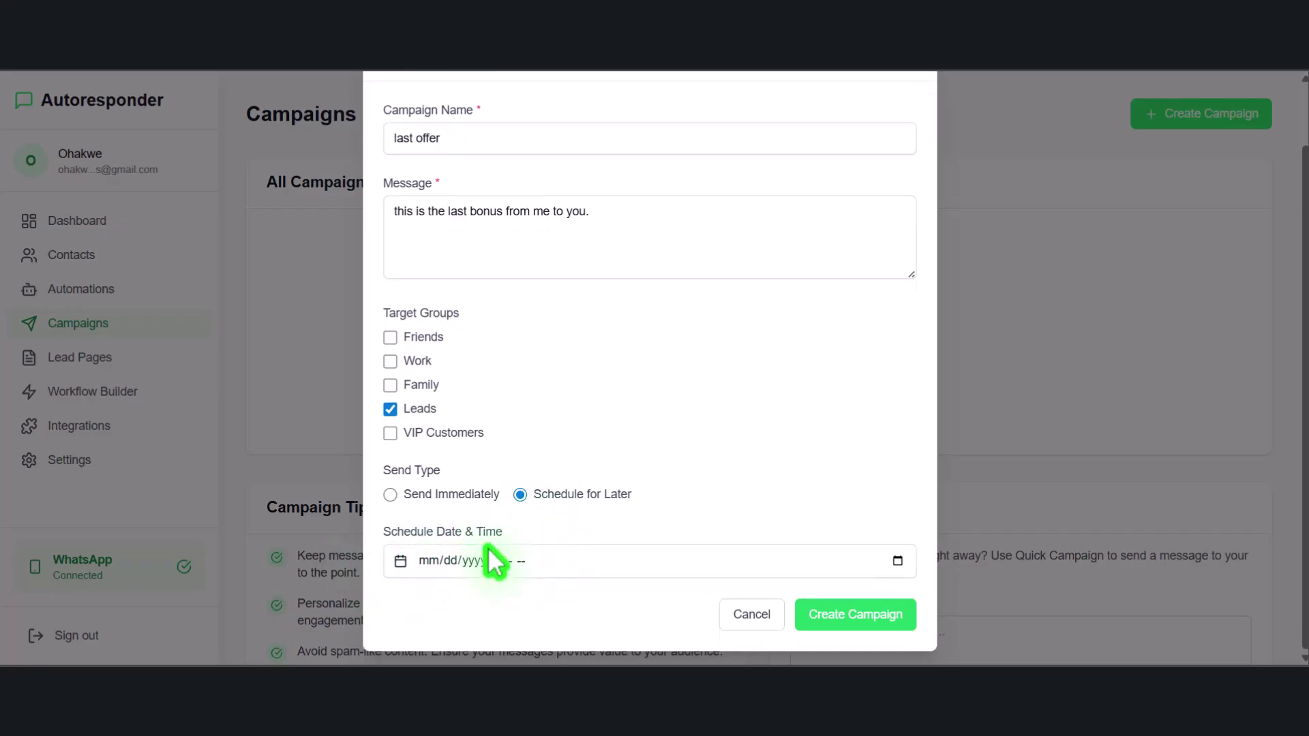
left_click(898, 561)
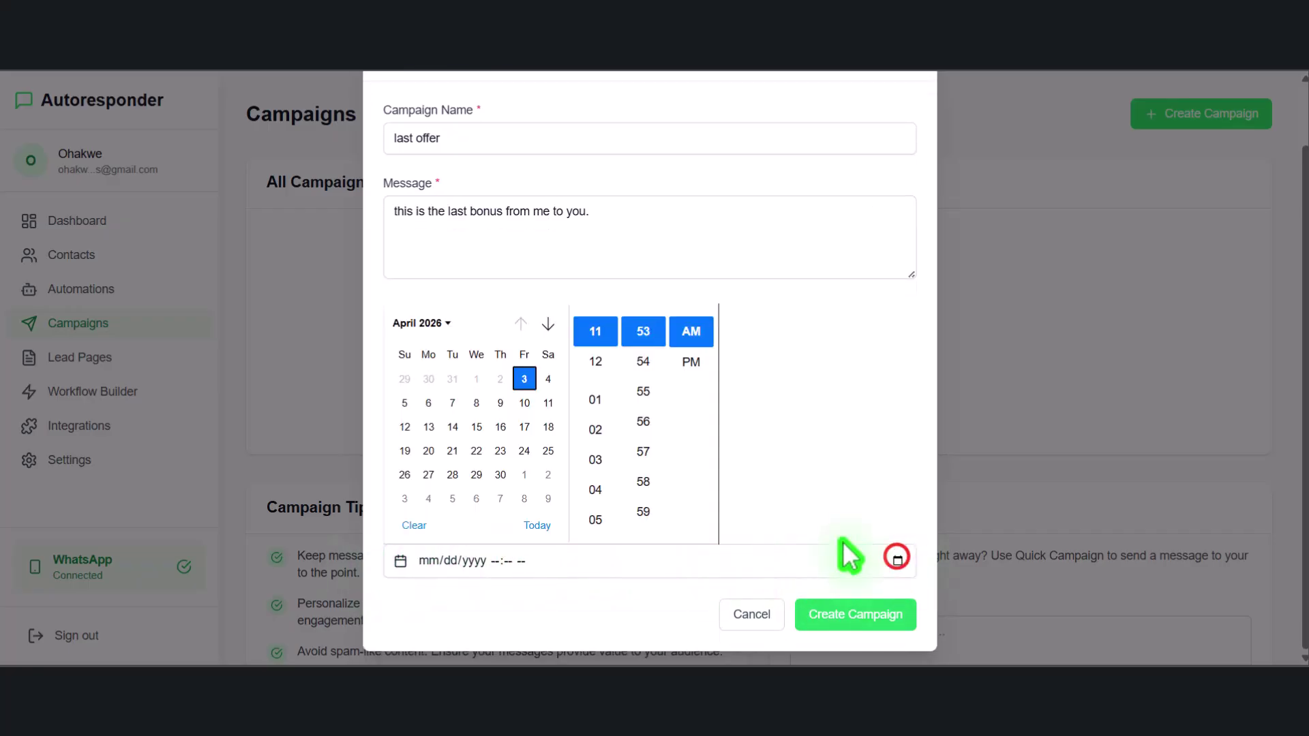
left_click(548, 378)
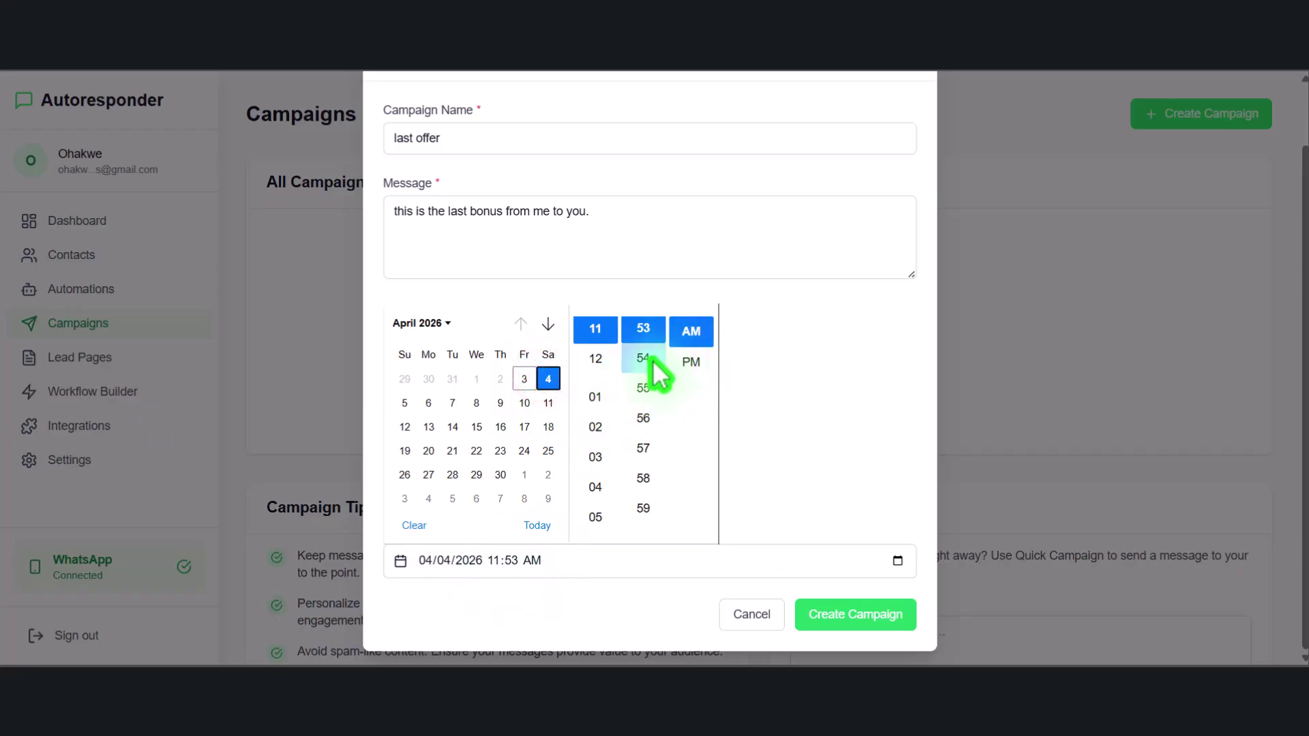
left_click(596, 488)
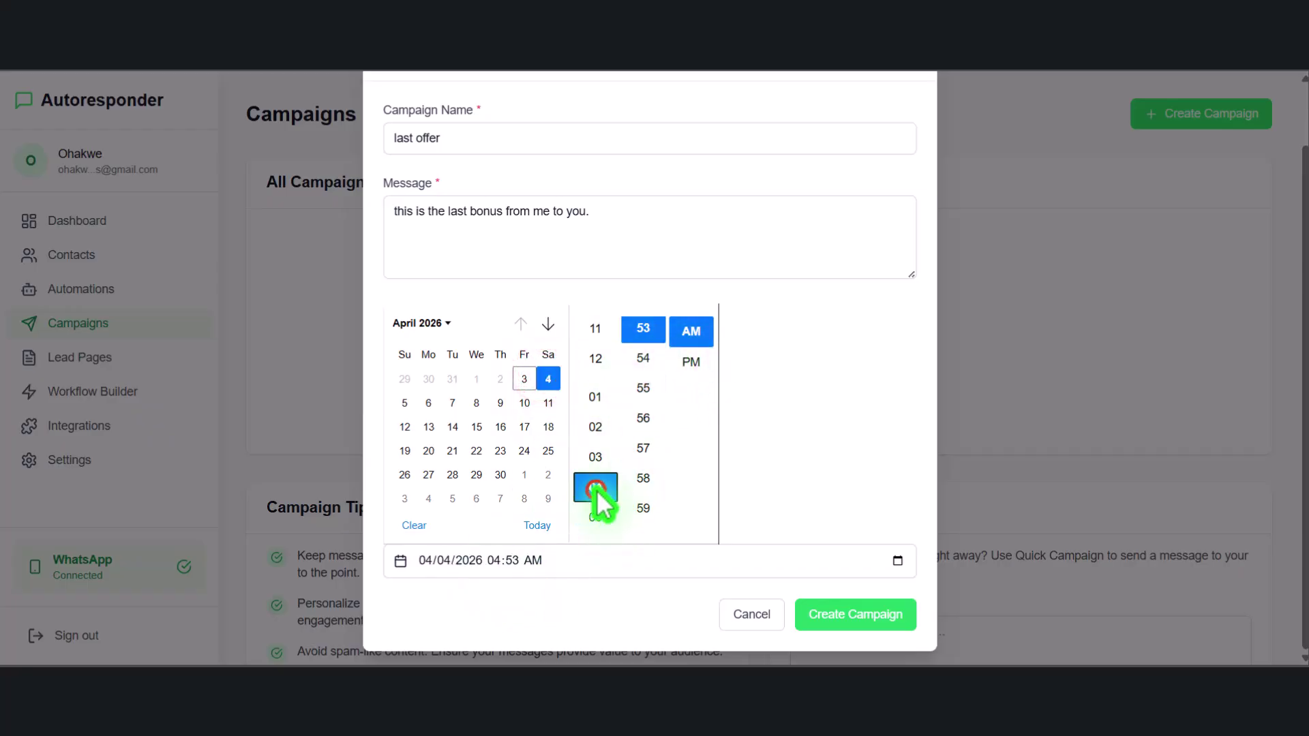
left_click(690, 363)
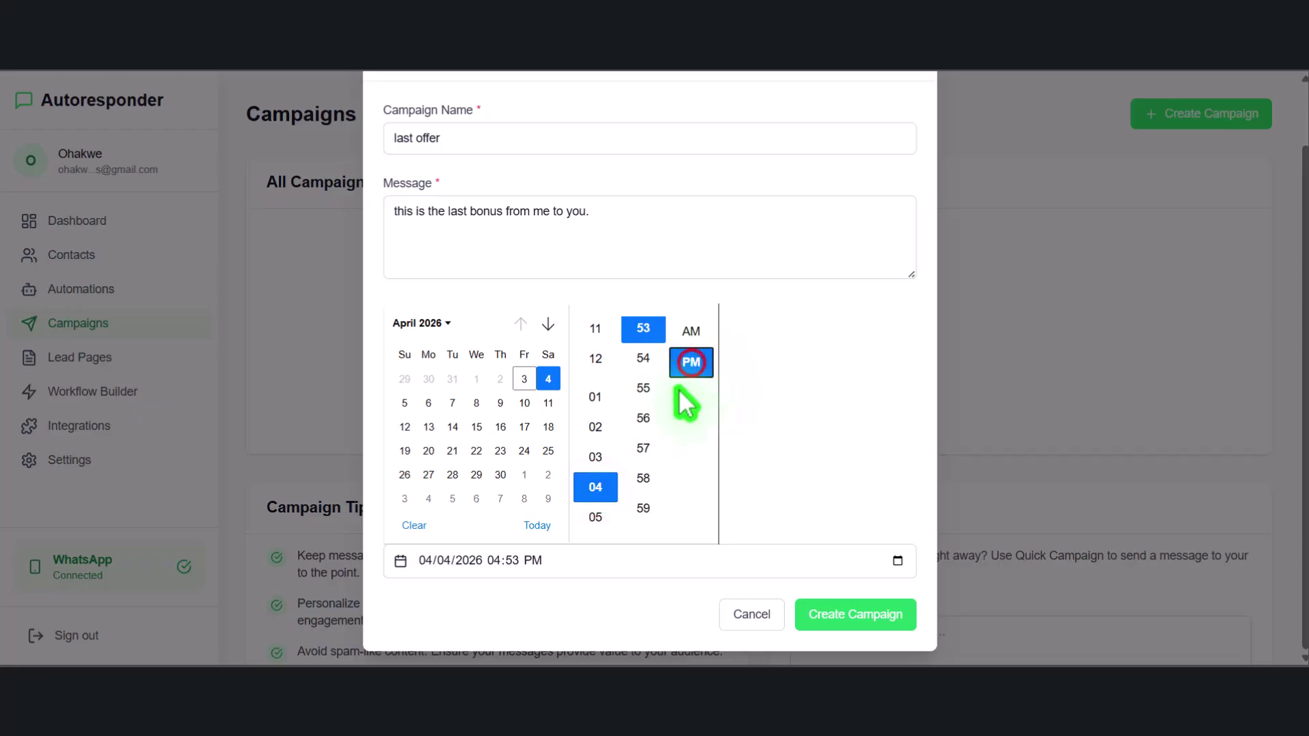
left_click(745, 468)
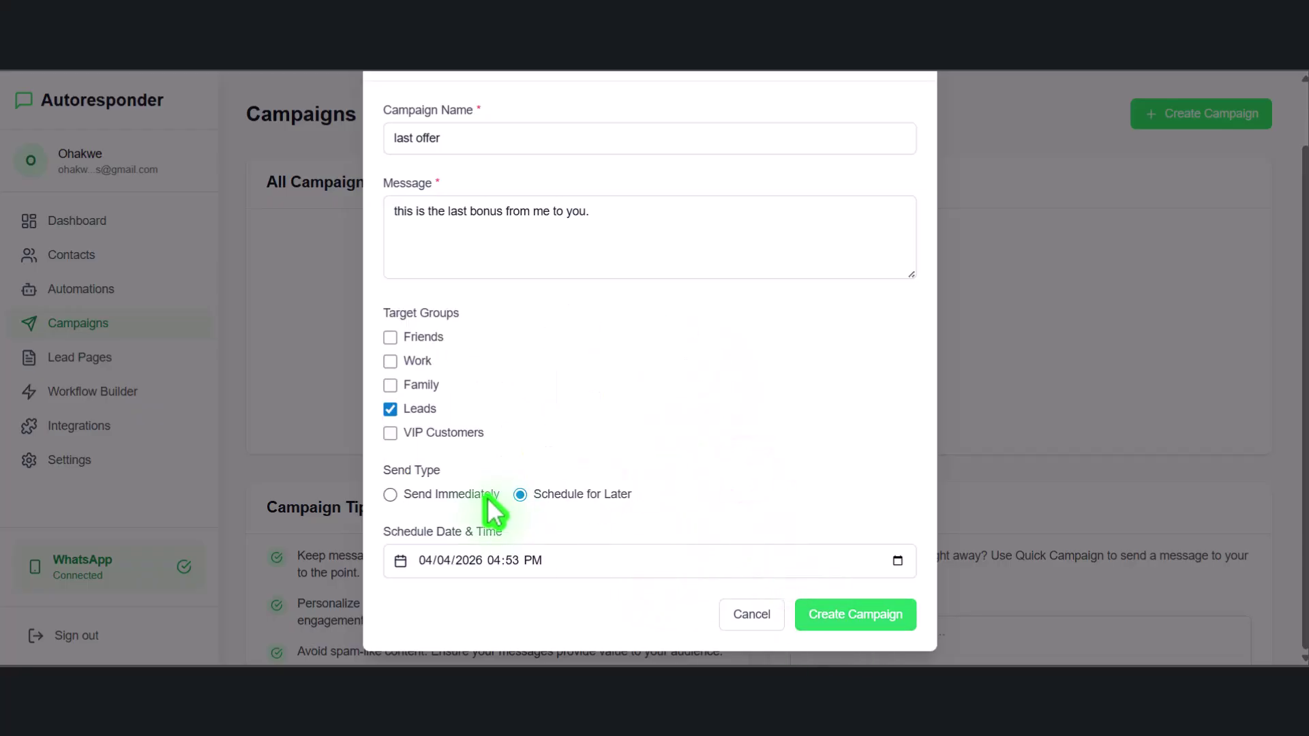
left_click(431, 495)
left_click(399, 496)
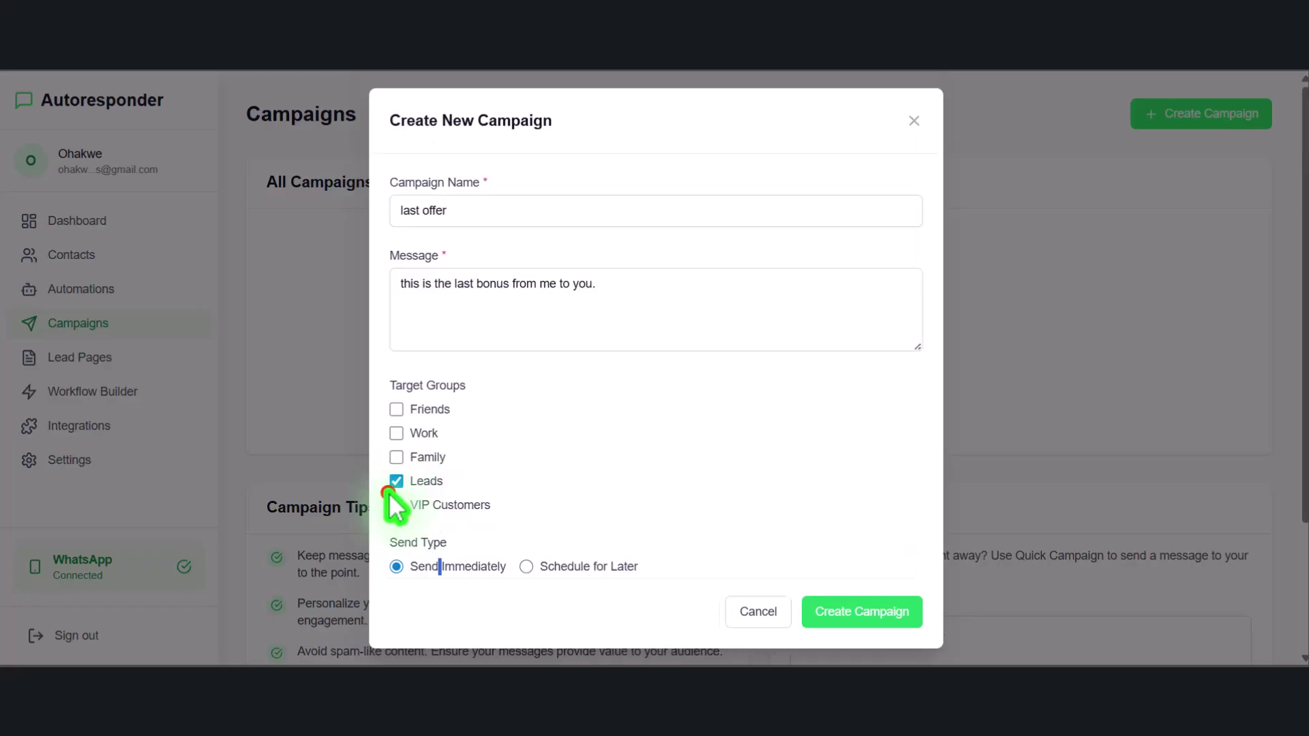
left_click(845, 613)
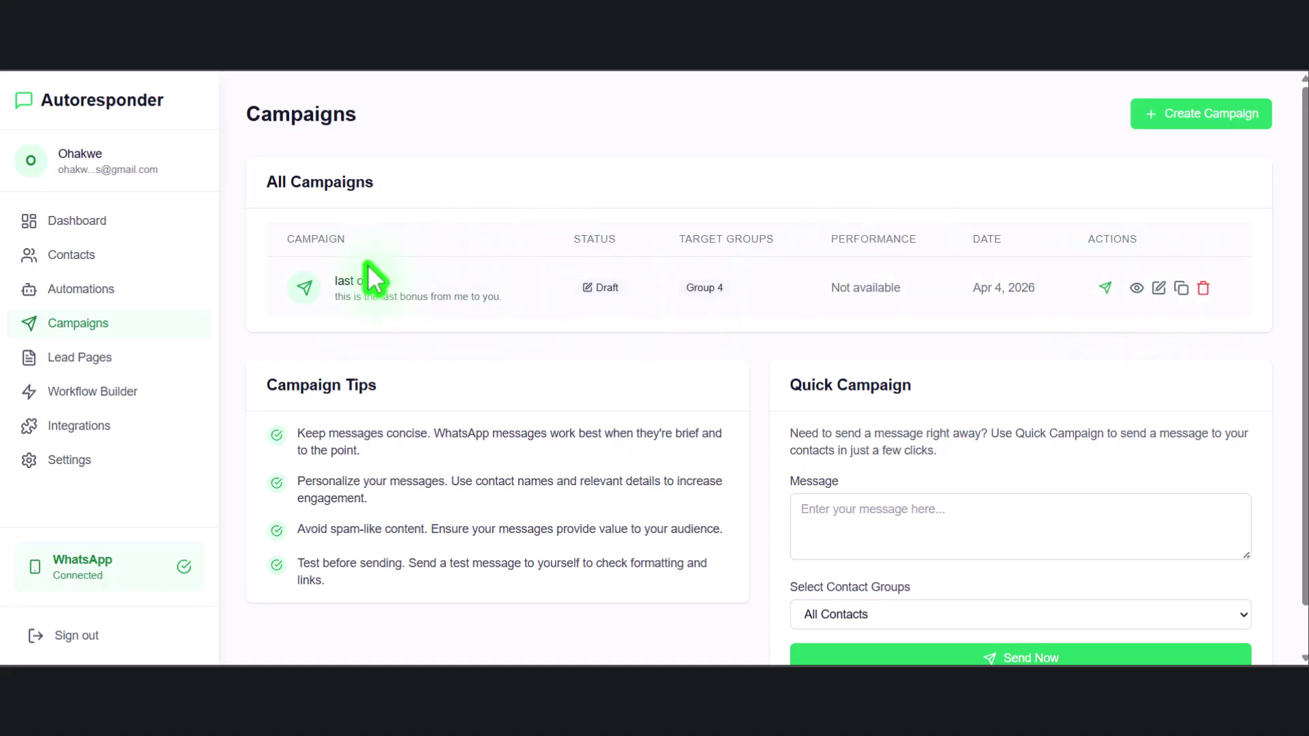
Go to Lead Pages to see Event aaddd and Contact / WhatsApp Signup
left_click(123, 357)
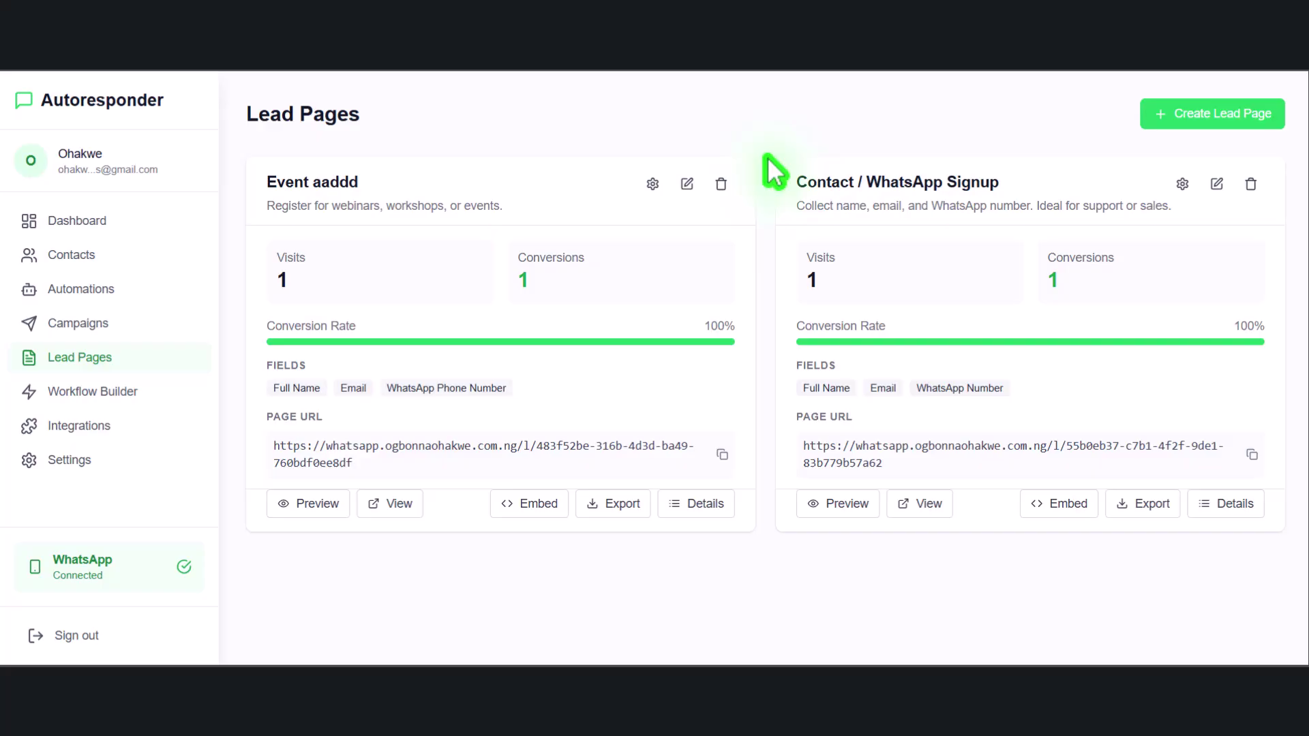
Start a new lead page, filter templates to Events, and use the Event Registration template
left_click(1248, 121)
scroll(580, 300, "down", 8)
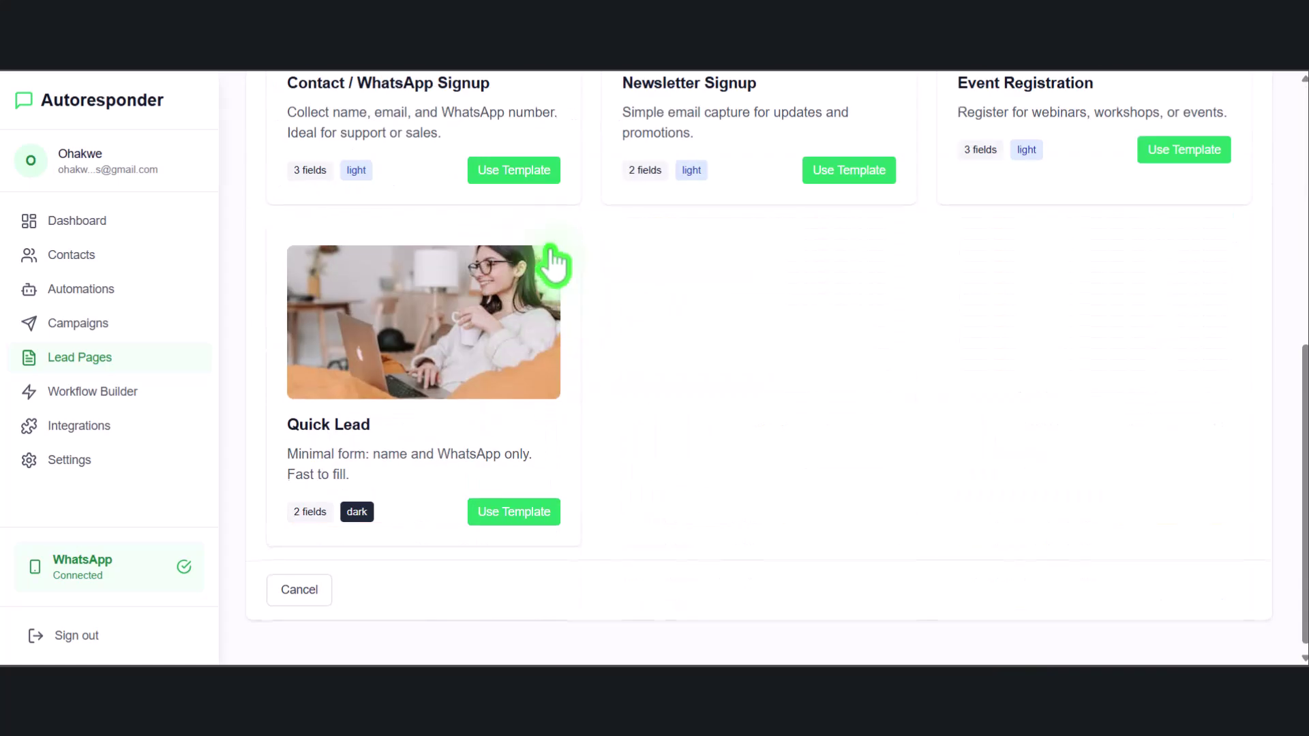
scroll(585, 283, "up", 6)
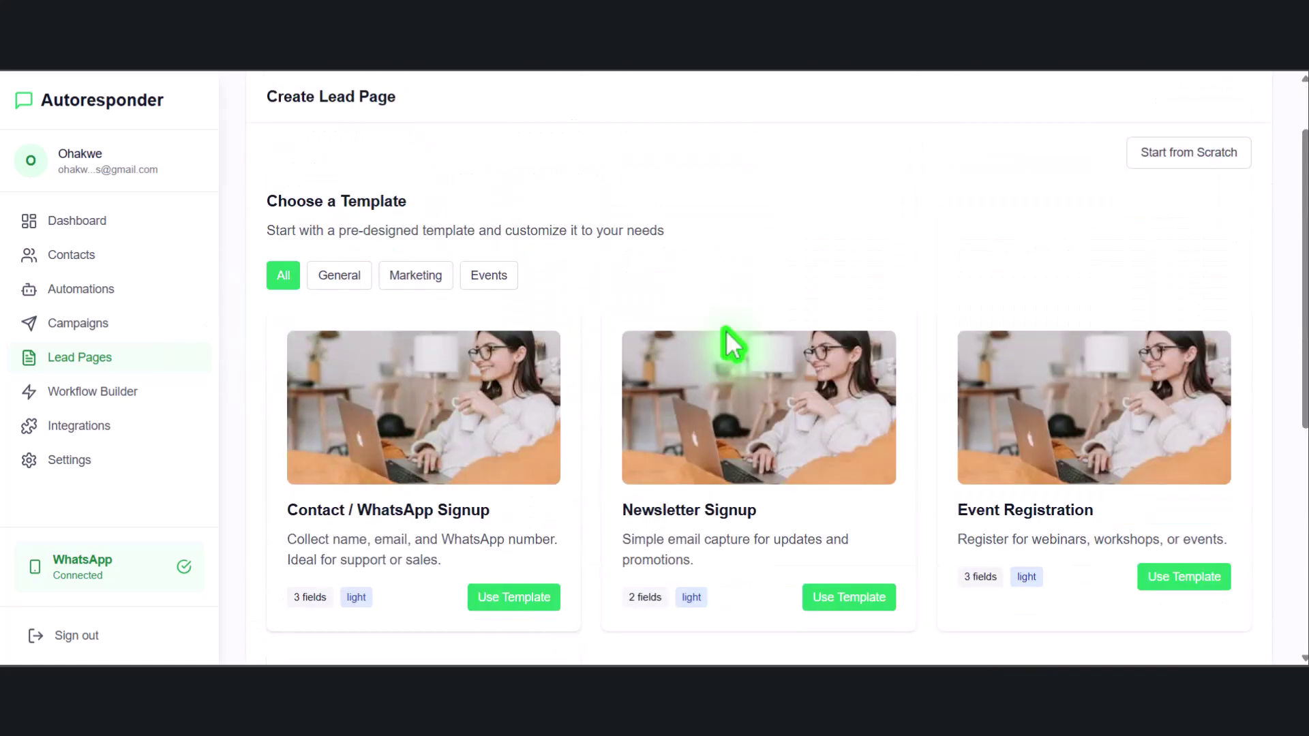
scroll(468, 301, "down", 6)
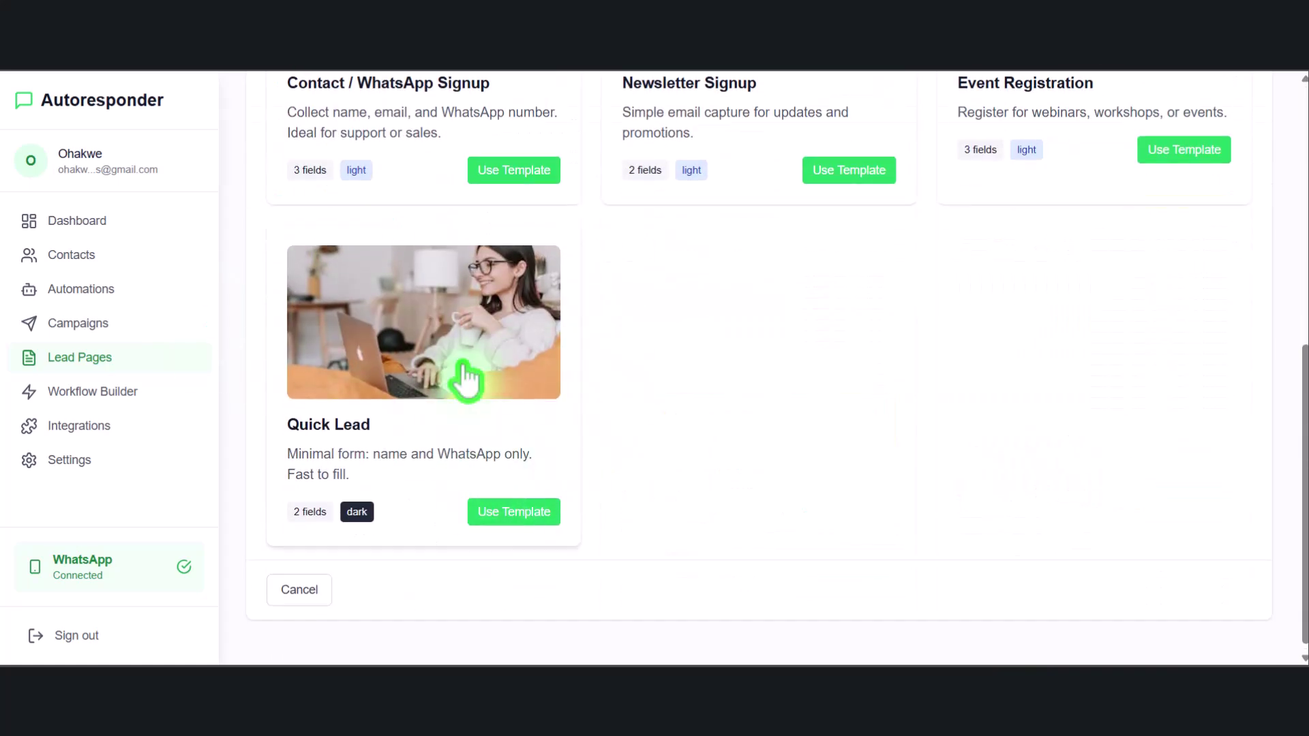
scroll(534, 312, "up", 6)
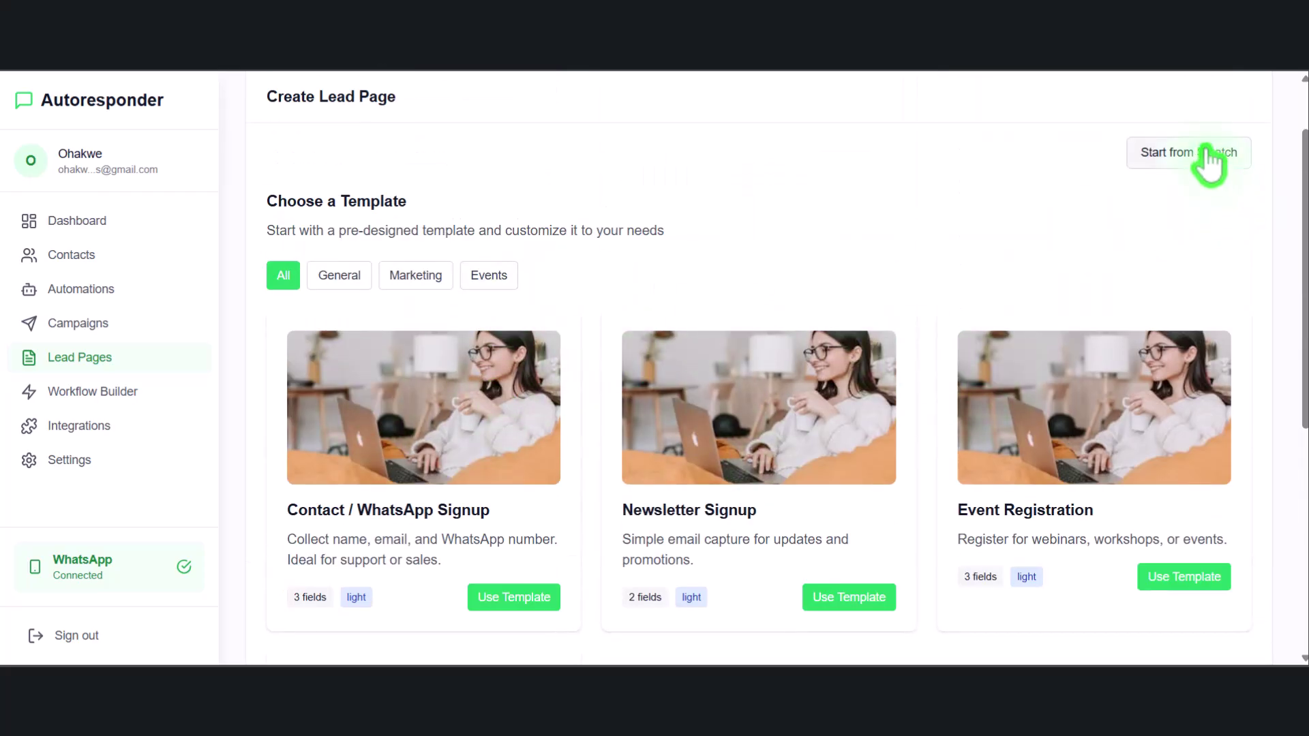
left_click(327, 275)
left_click(385, 277)
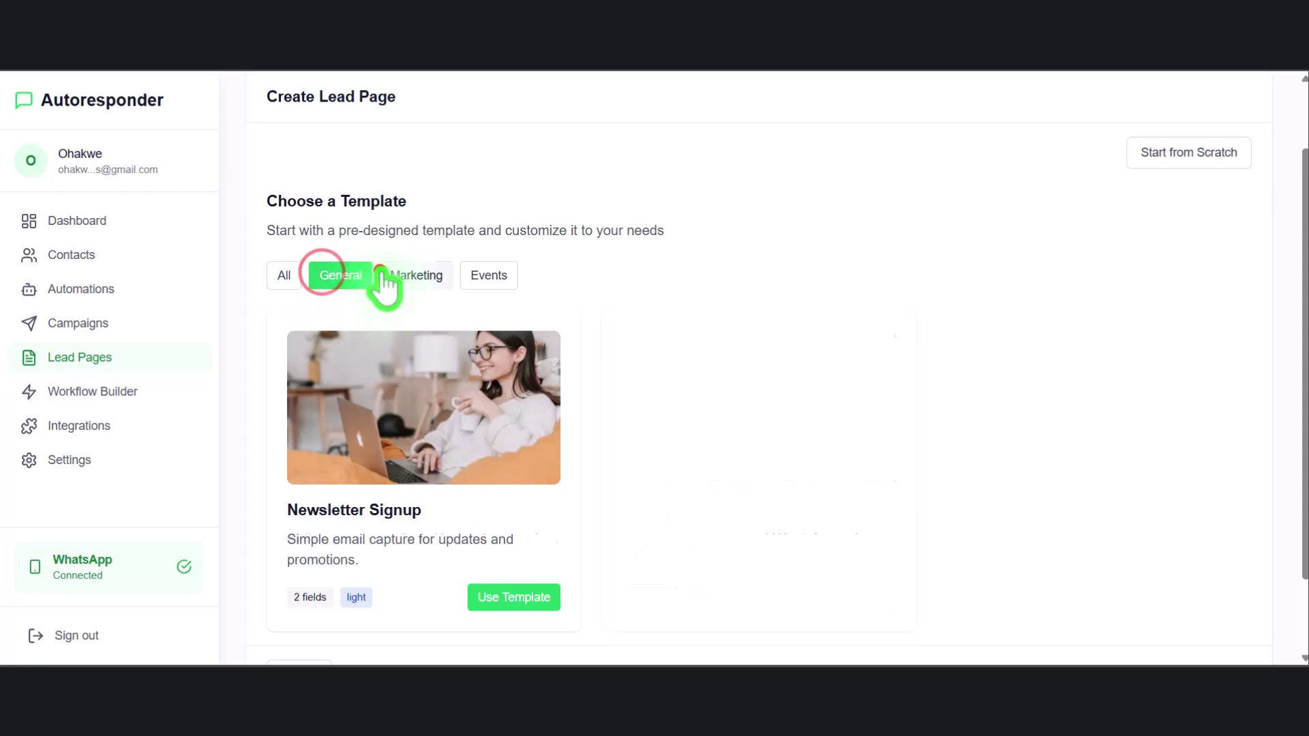
left_click(486, 275)
left_click(390, 276)
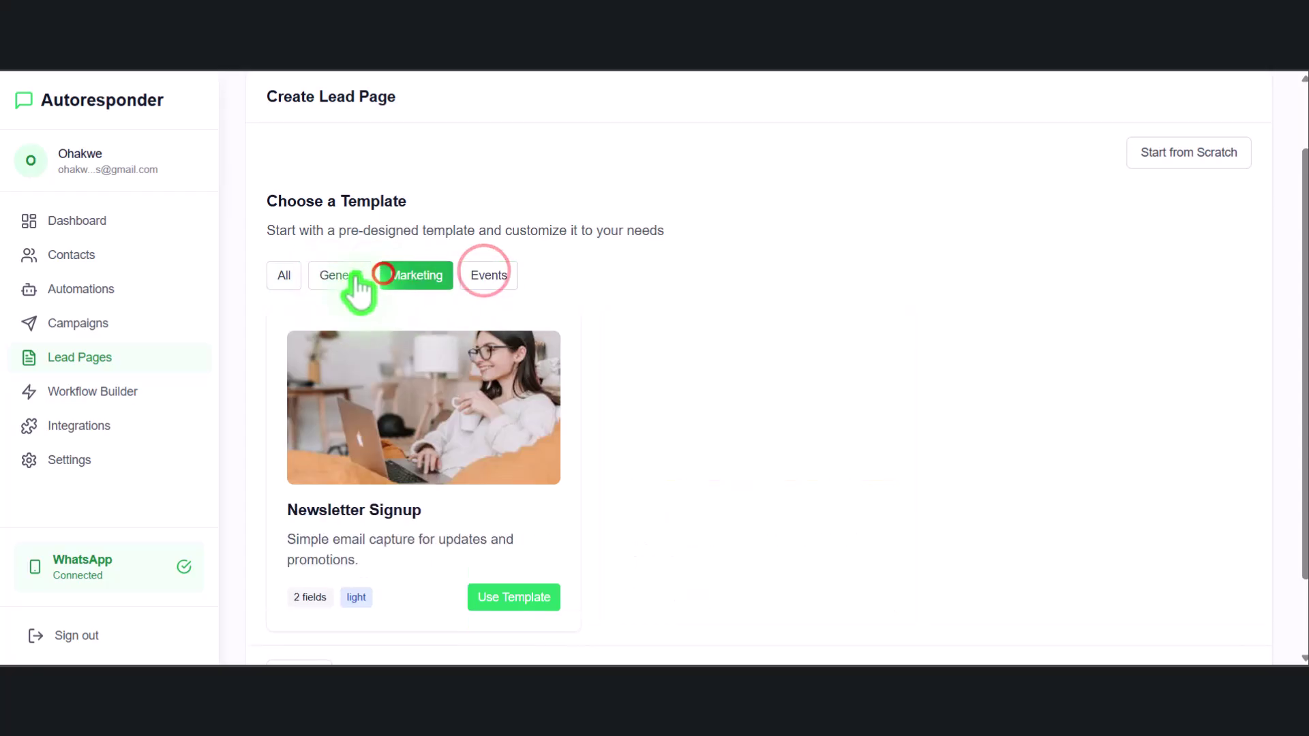
left_click(485, 277)
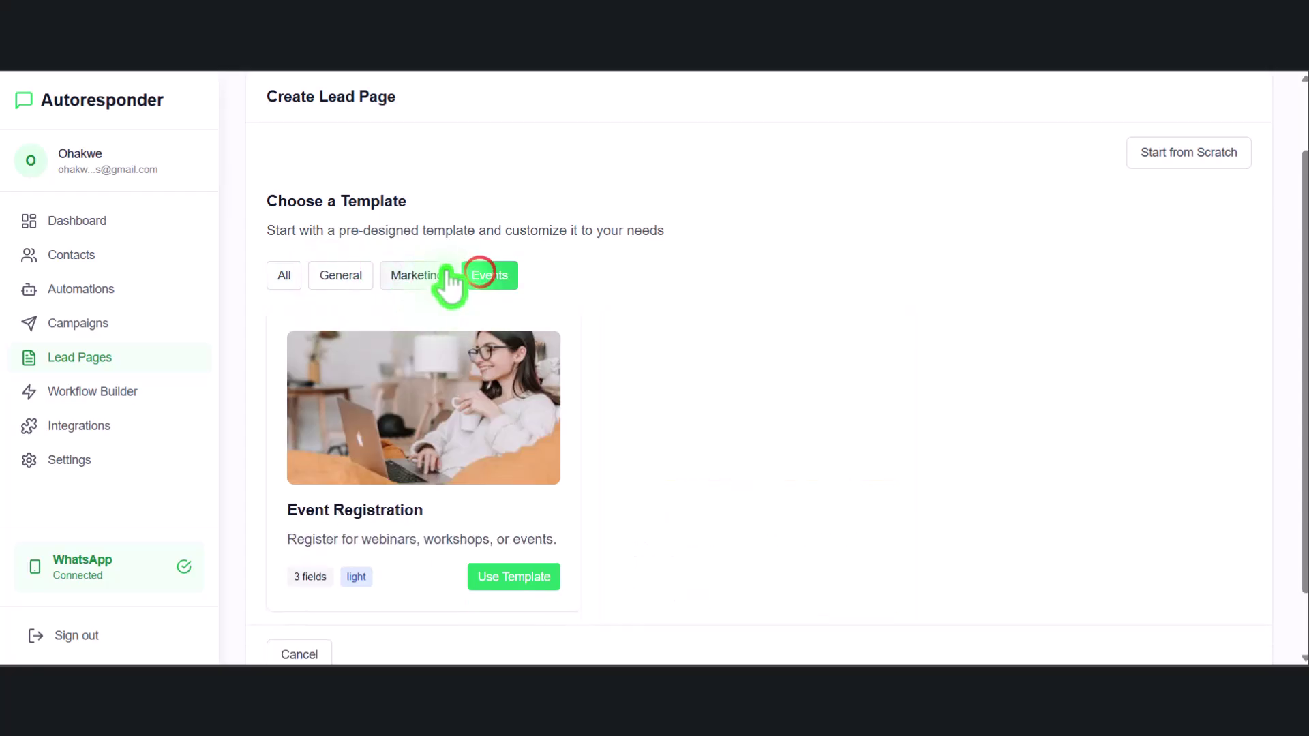
left_click(505, 577)
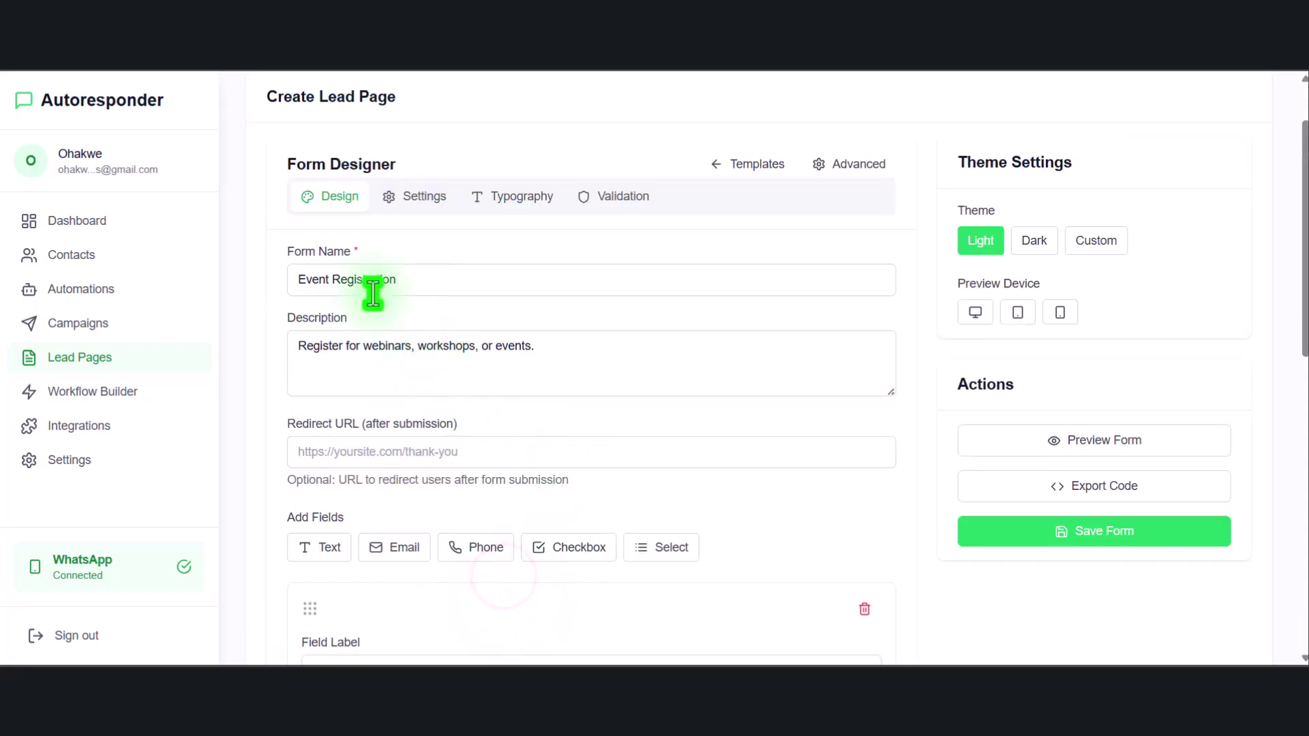
Rename the form 'Urgent 2k Class Training' with description 'Register for our urgent 2k training class'
left_click_drag(331, 286, 298, 279)
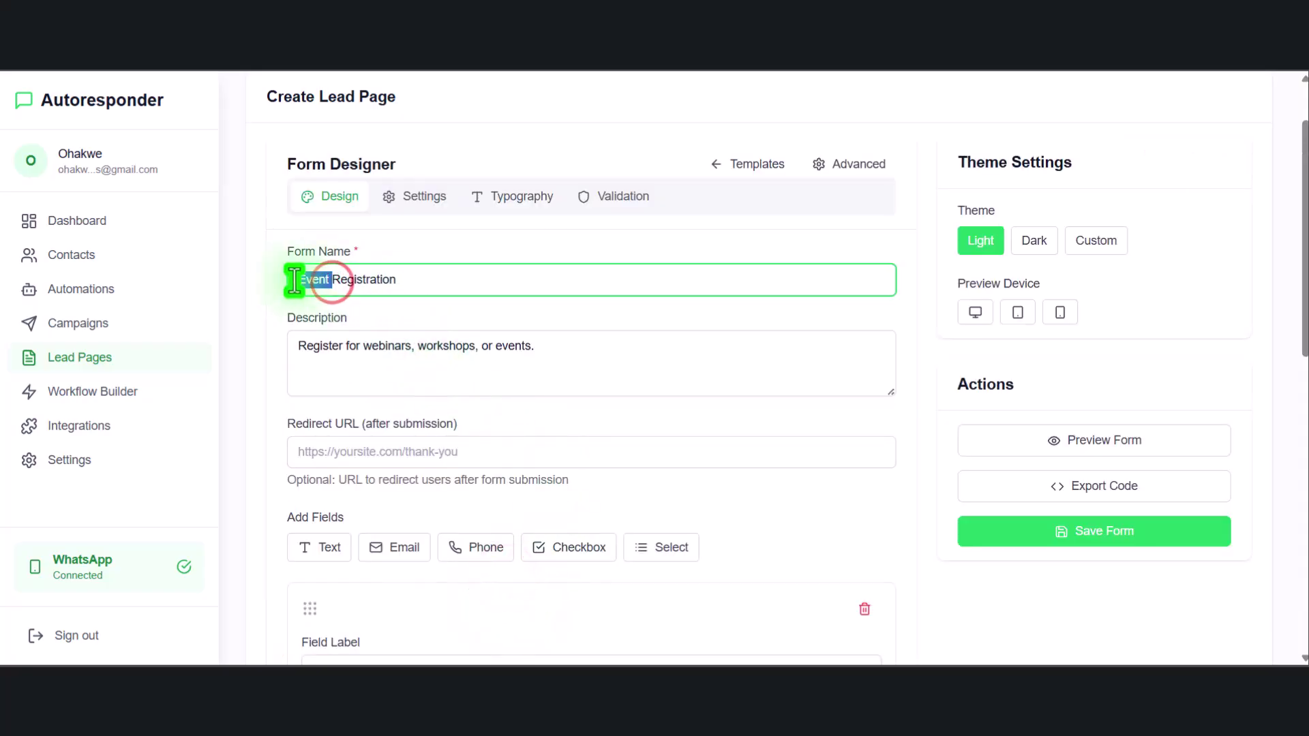
key("ctrl+a")
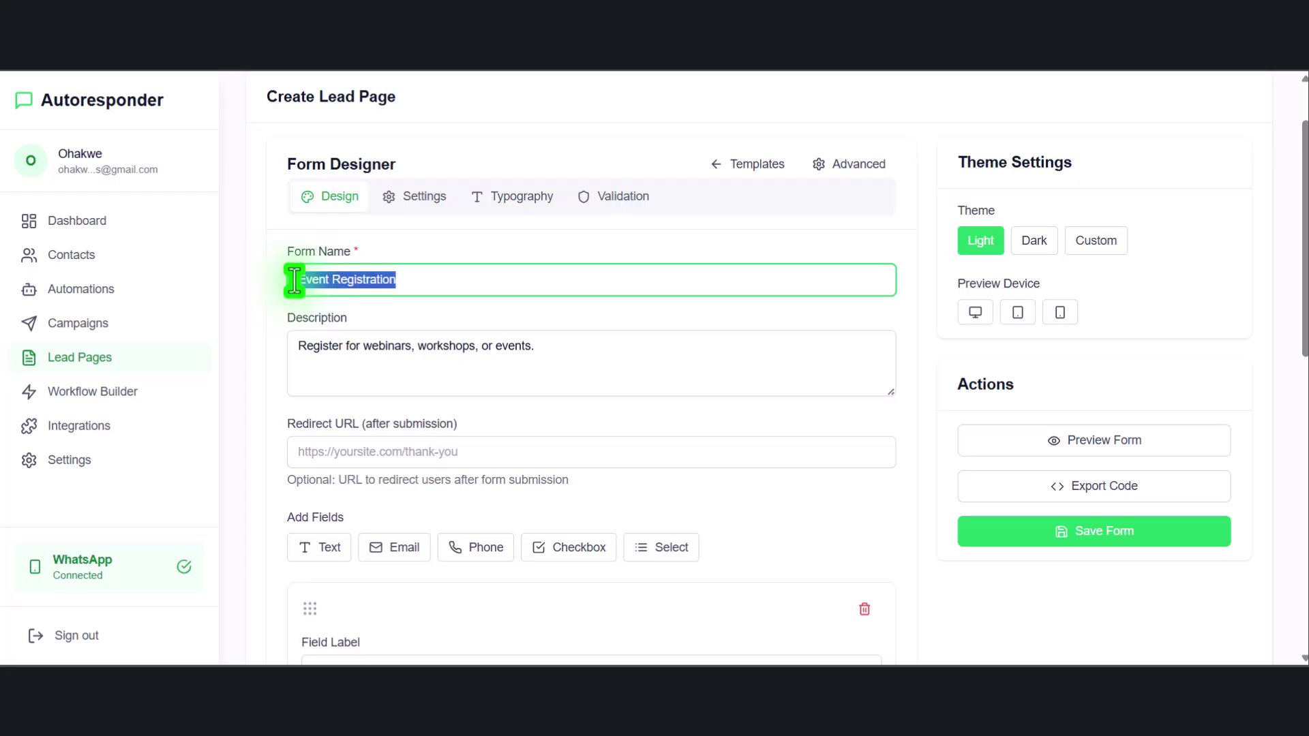
type("Urgen")
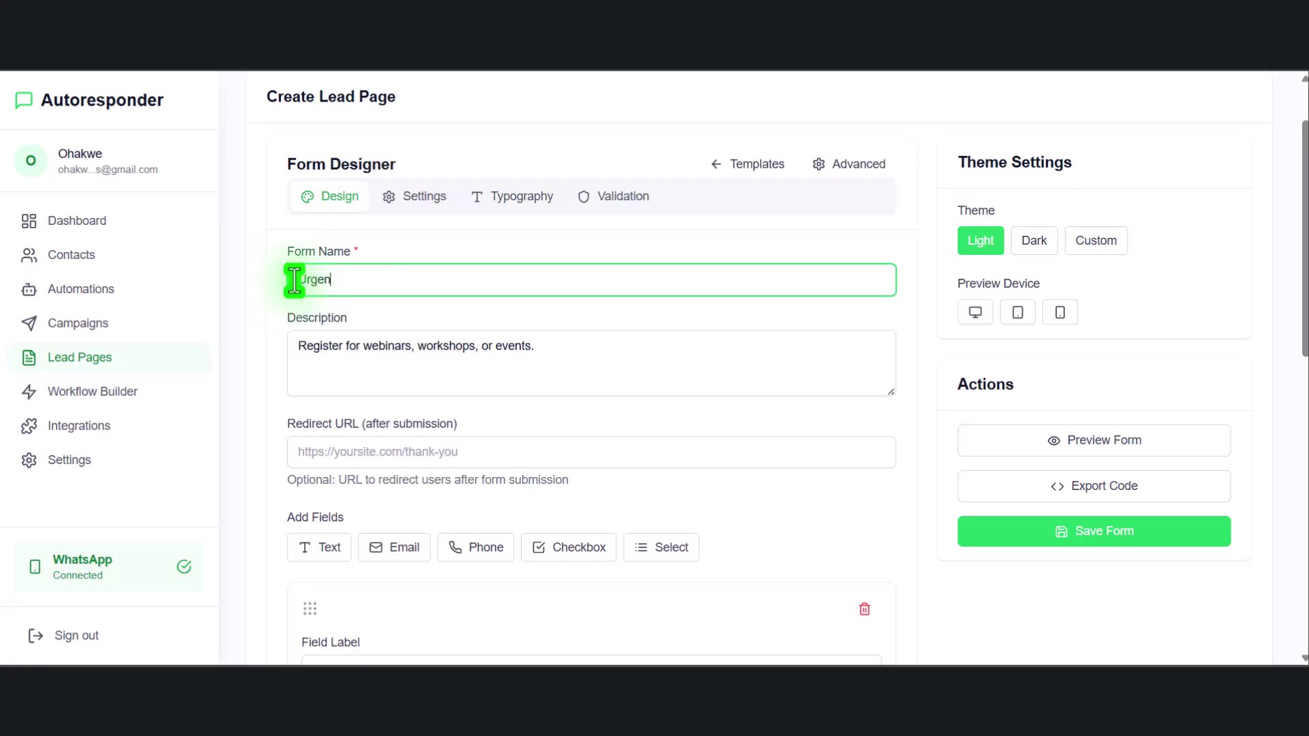
type("t 2k Class Training")
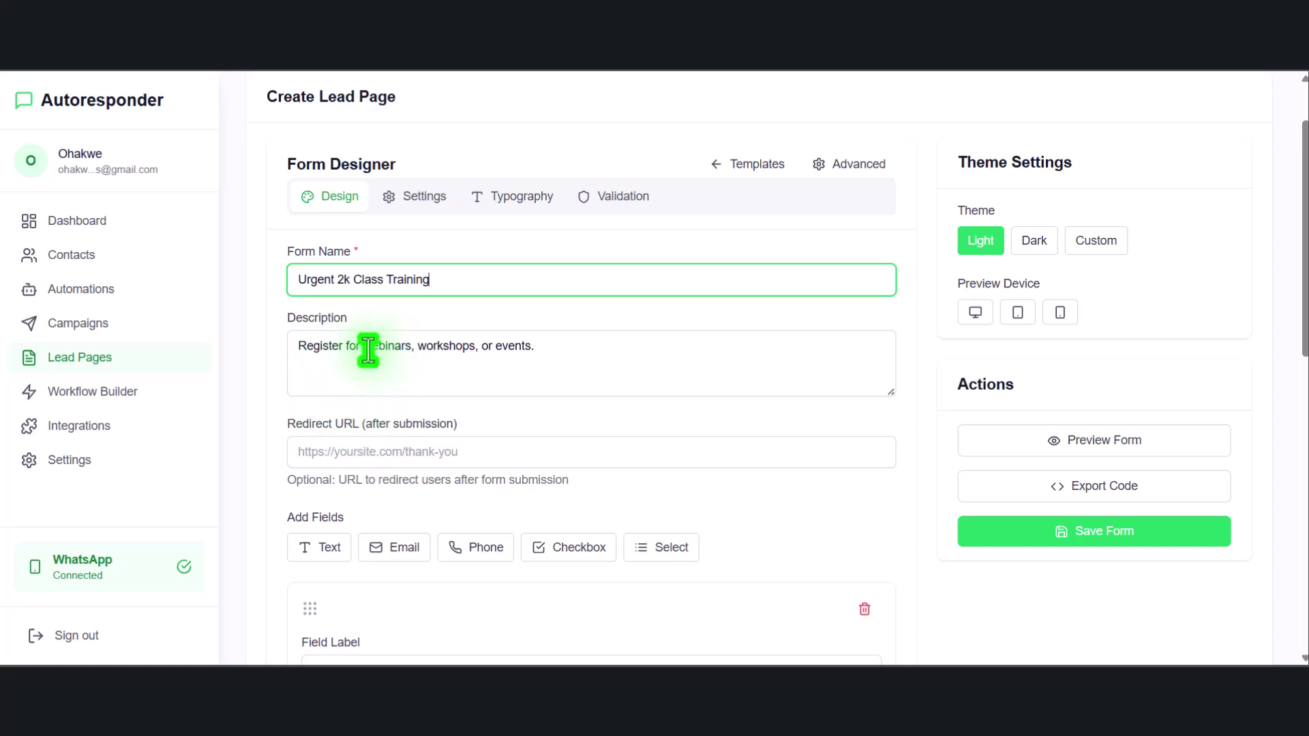
left_click_drag(342, 348, 646, 343)
type("for th")
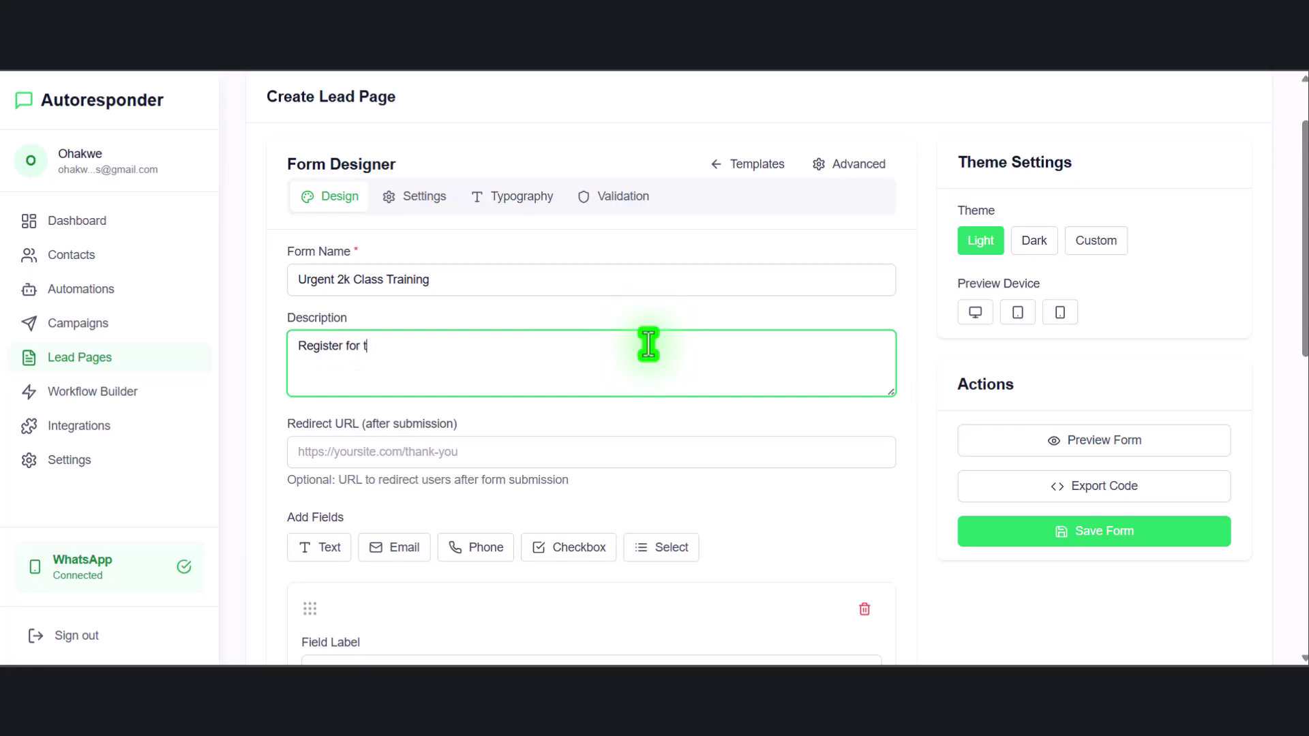
key("BackSpace")
key("BackSpace")
type("our urgent 2k training class")
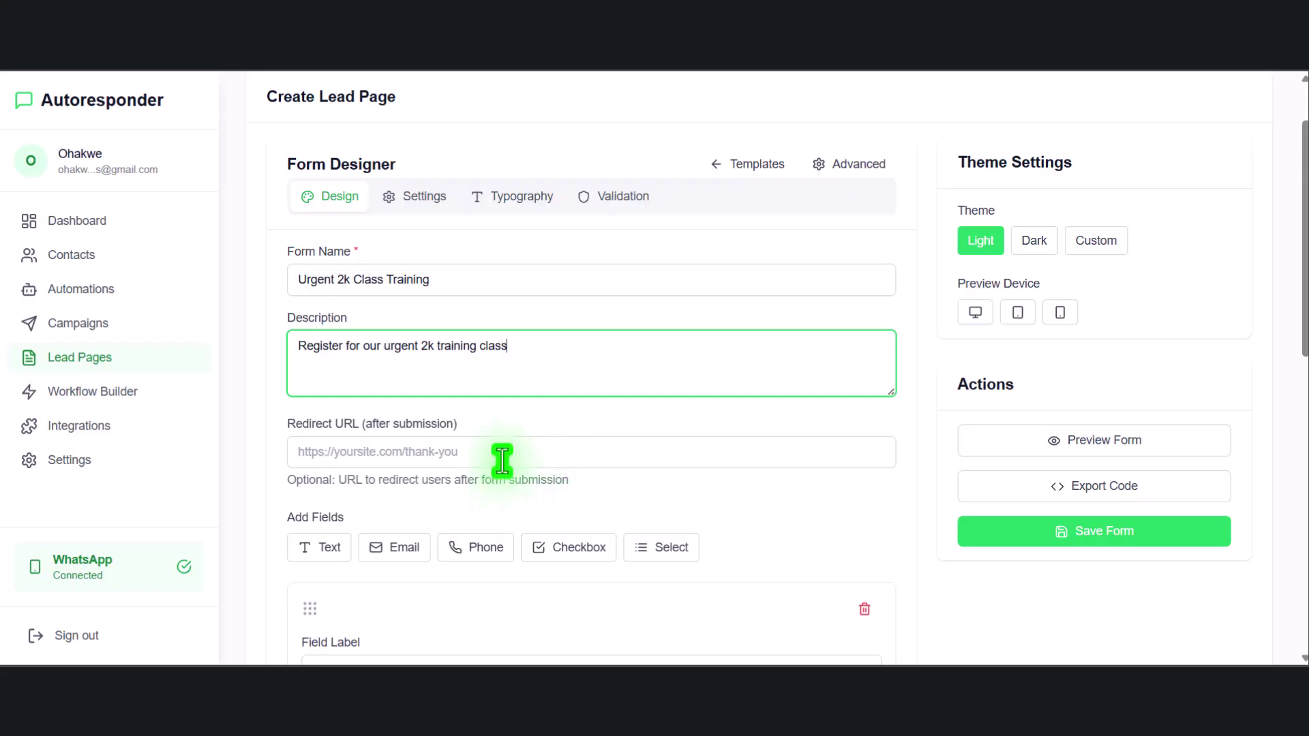
left_click(462, 450)
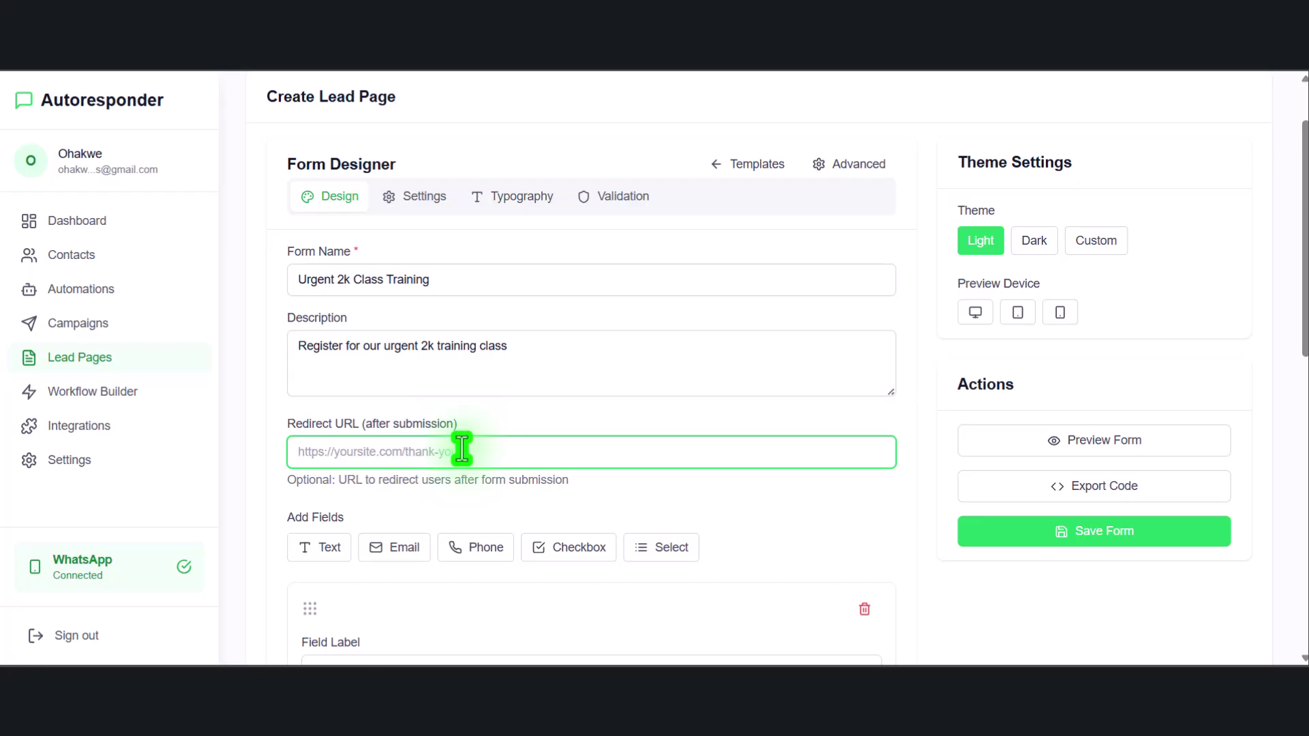
key("ctrl+v")
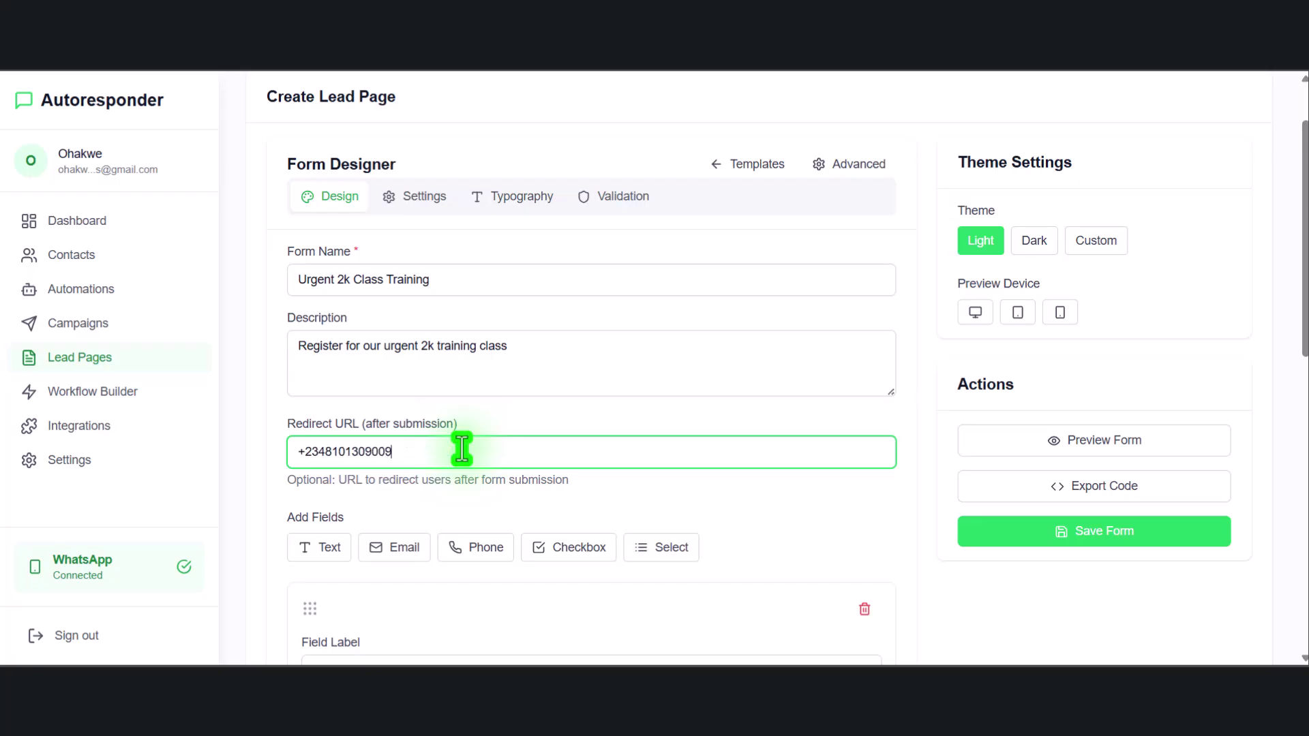
key("ctrl+z")
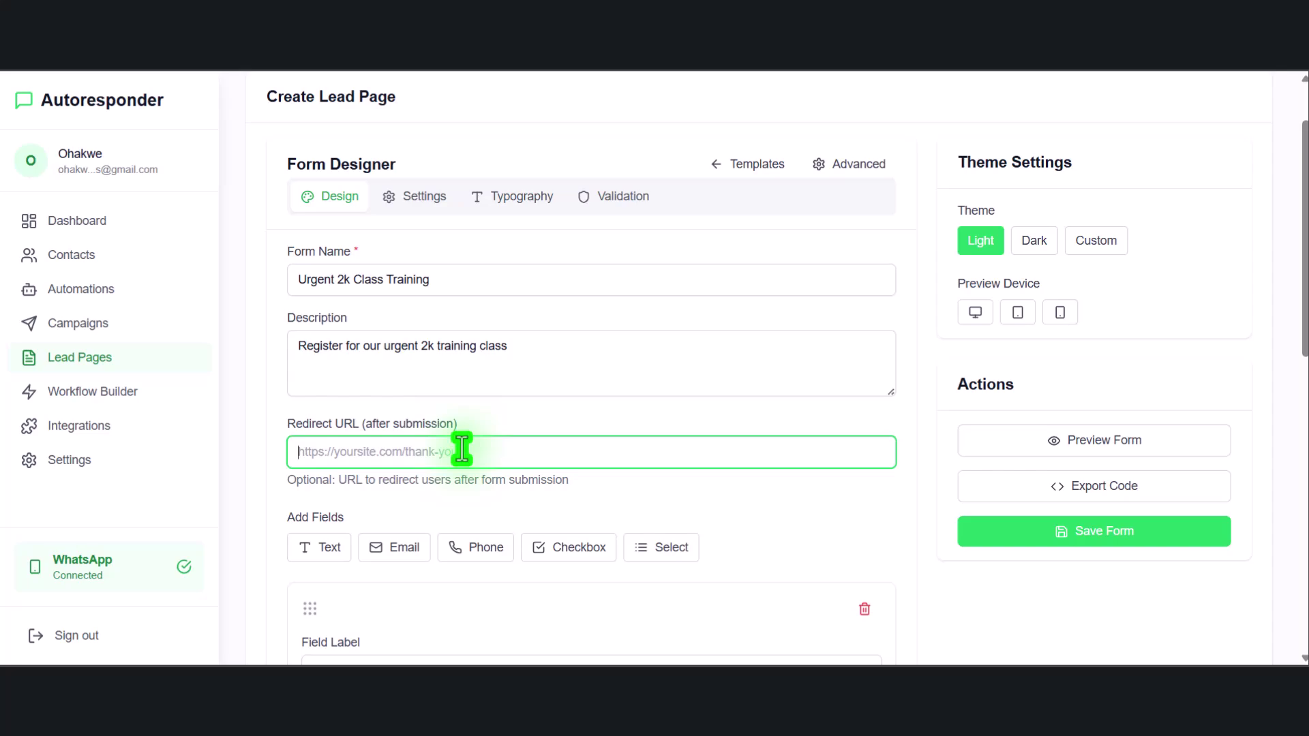
type("https")
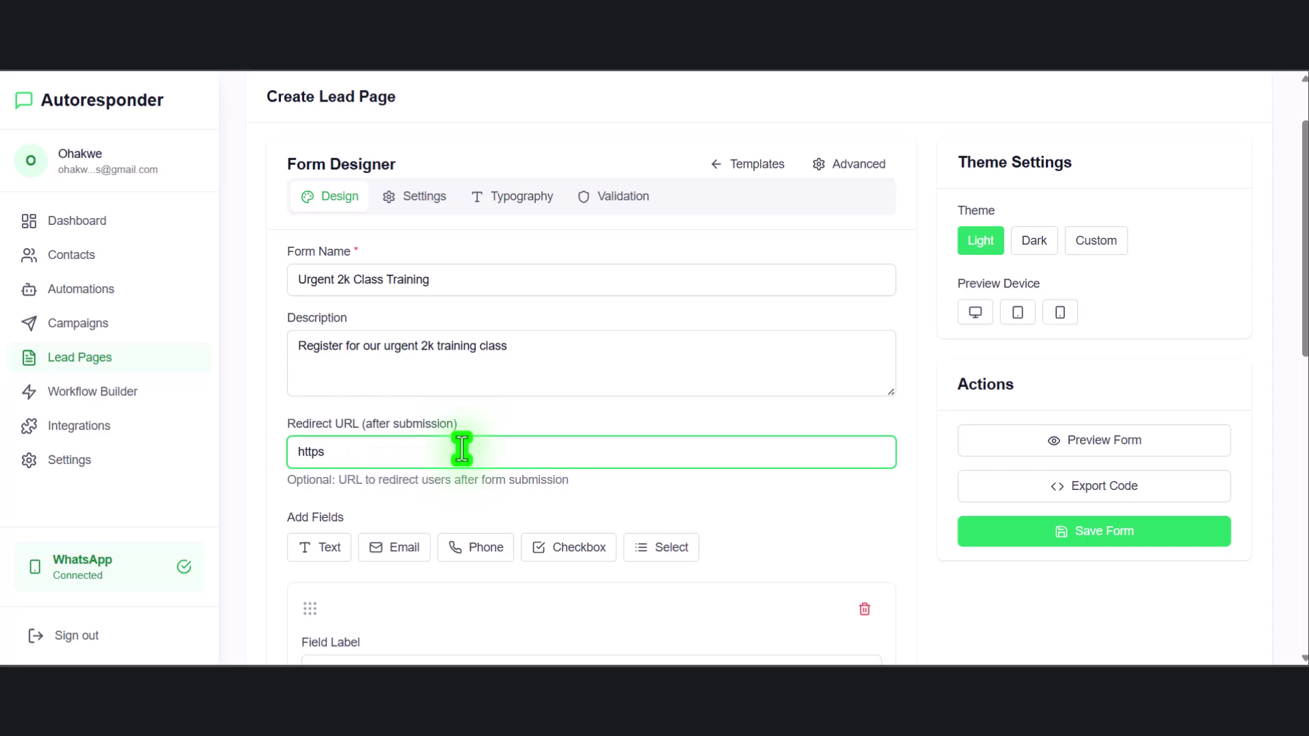
type("://sellpass.co/pricing")
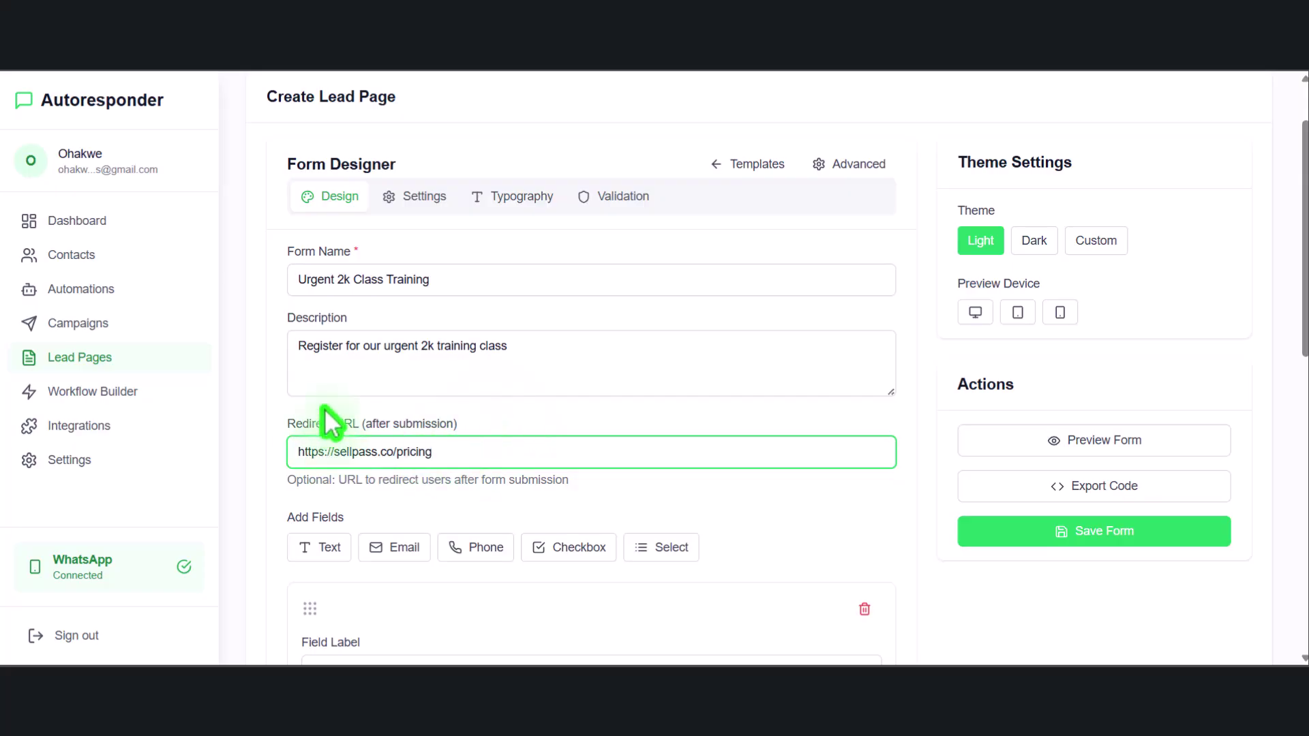
Preview the current lead page form, then close the preview
left_click(1070, 447)
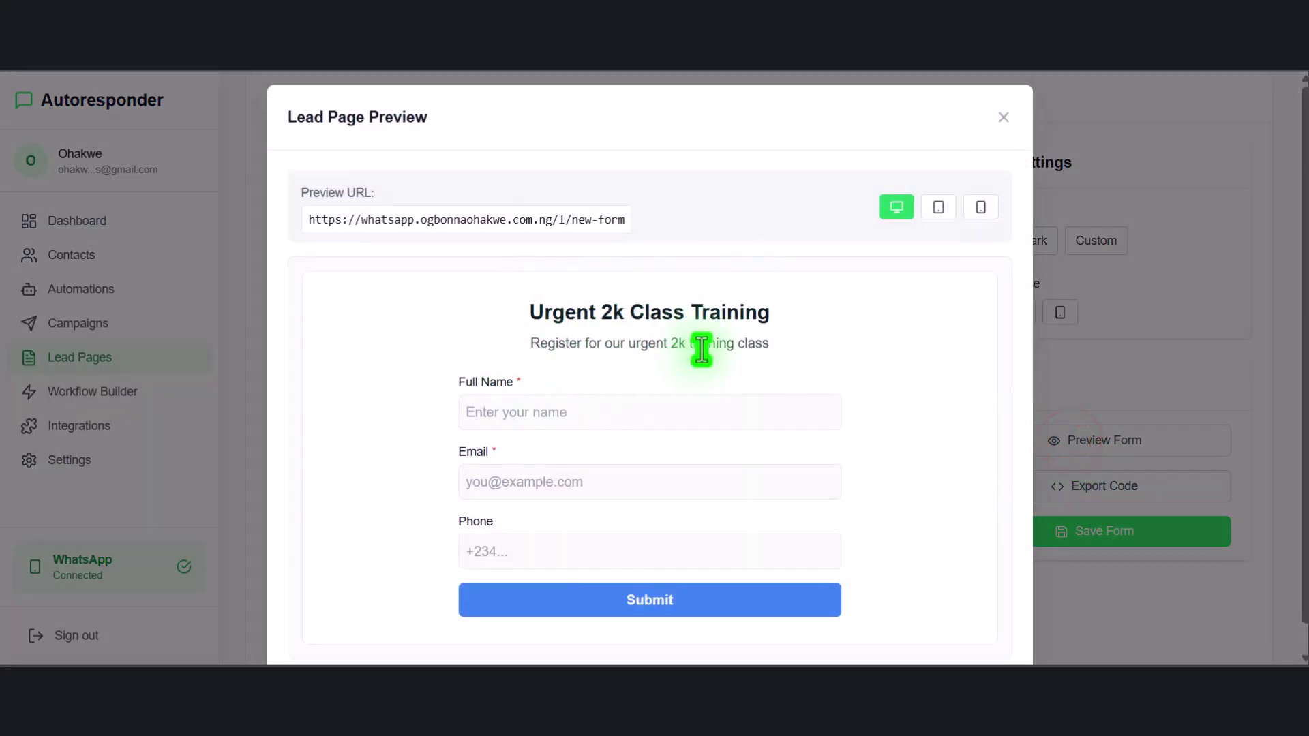
scroll(614, 409, "down", 1)
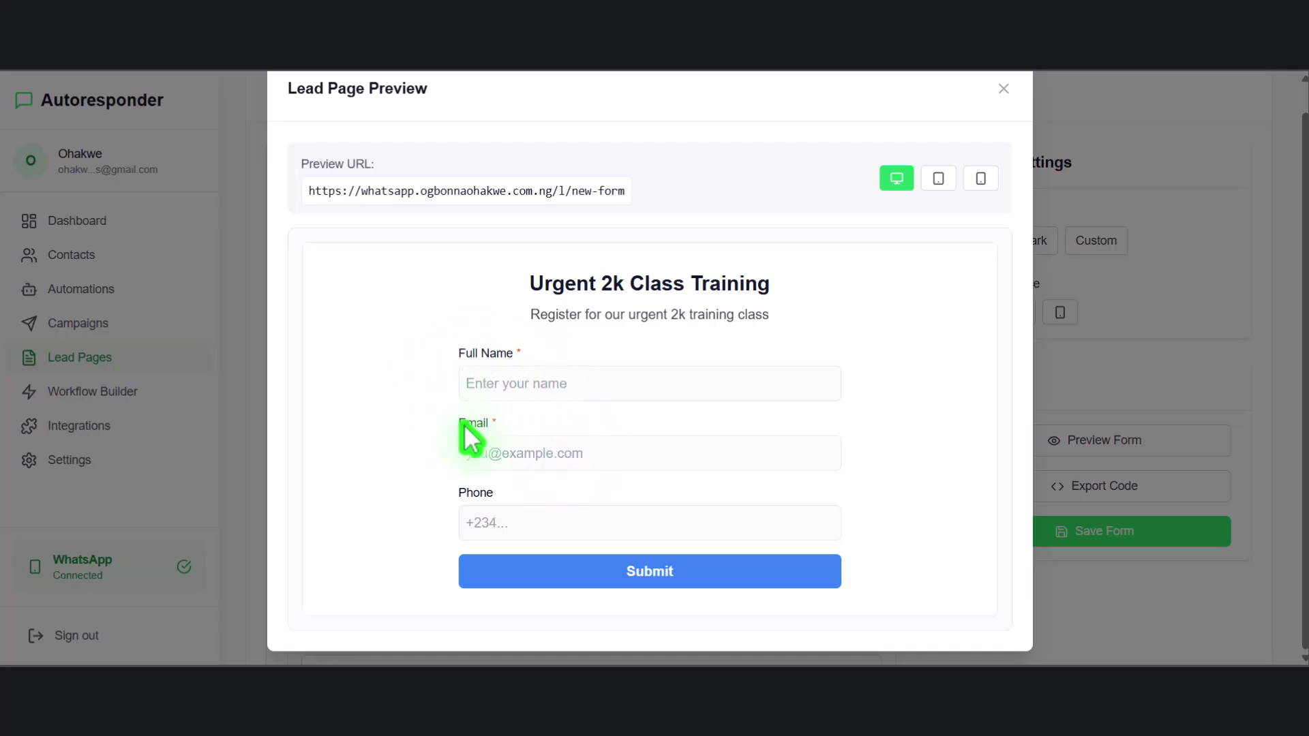
left_click(1002, 89)
scroll(404, 499, "down", 10)
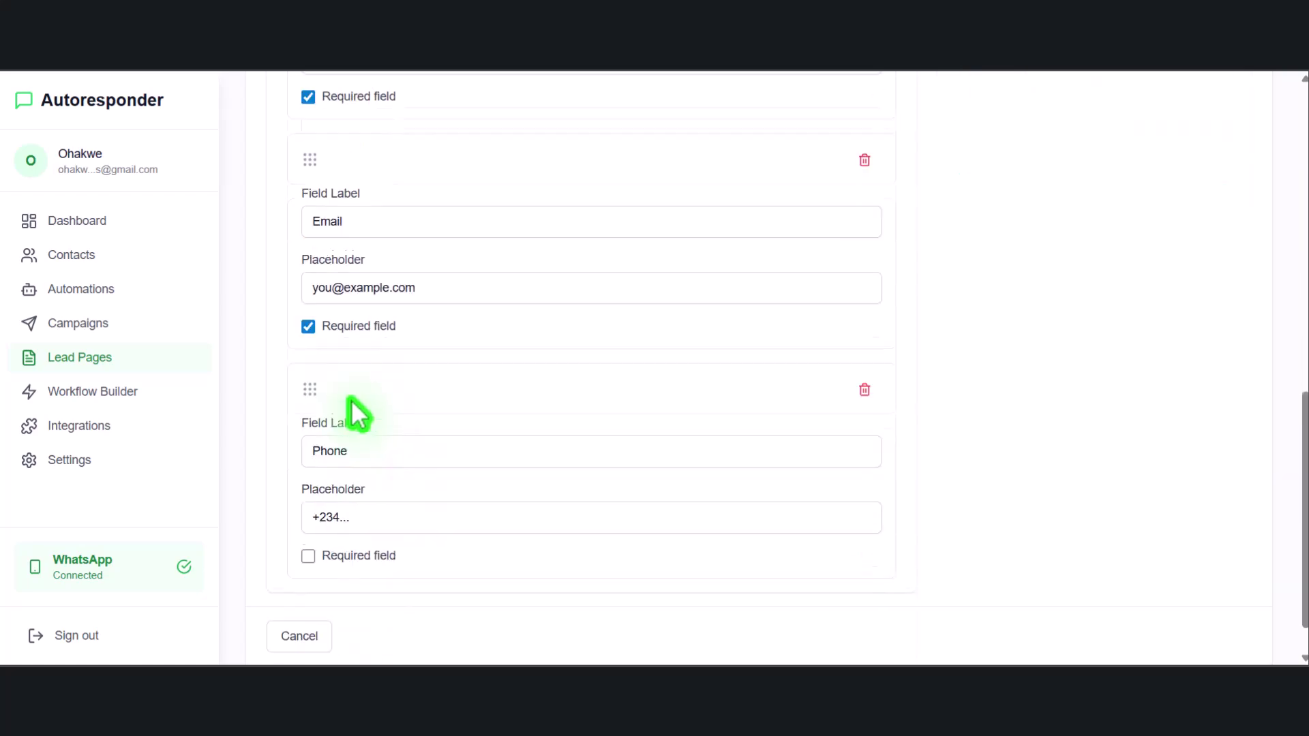
Relabel the Phone field as WhatsApp Number and make it a required field
left_click(390, 446)
left_click_drag(326, 448, 292, 447)
type("Whats")
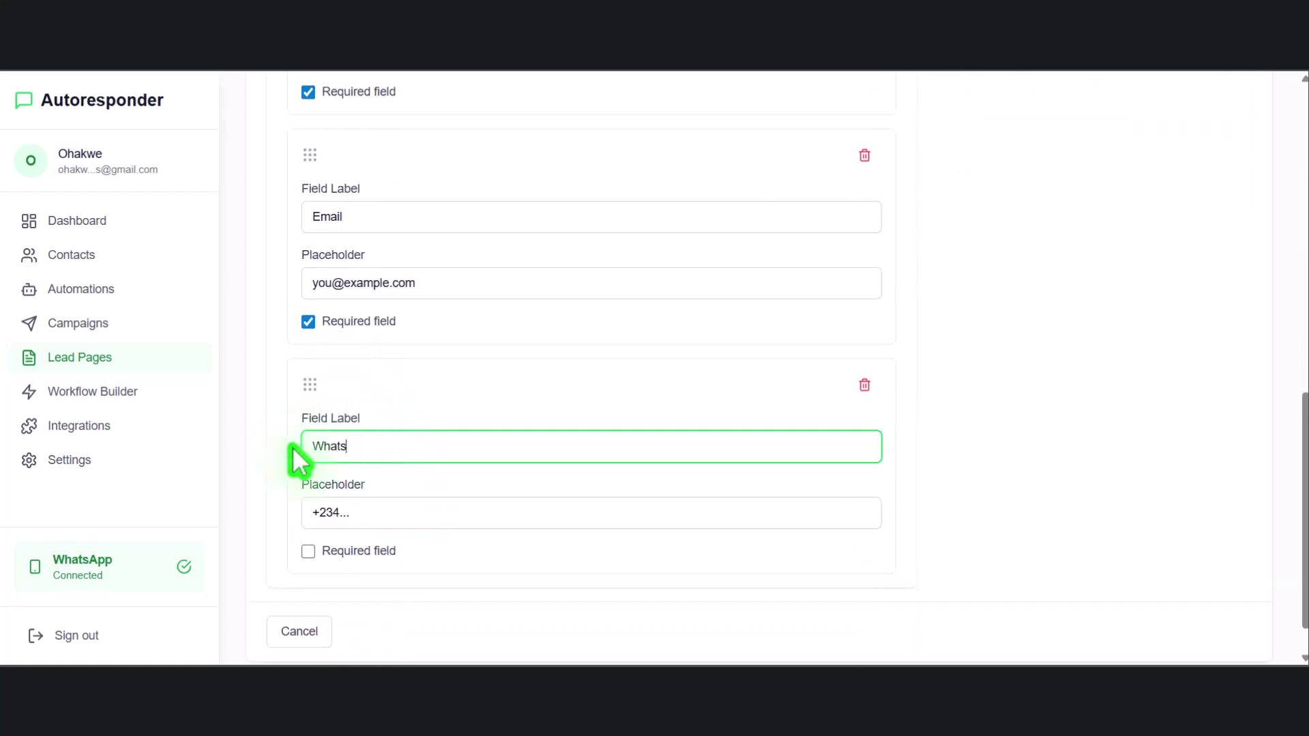
type("App Number")
left_click(309, 551)
Relabel the other two fields as Your Name and Your Email, fixing the email label typo
scroll(371, 288, "up", 1)
scroll(371, 287, "up", 4)
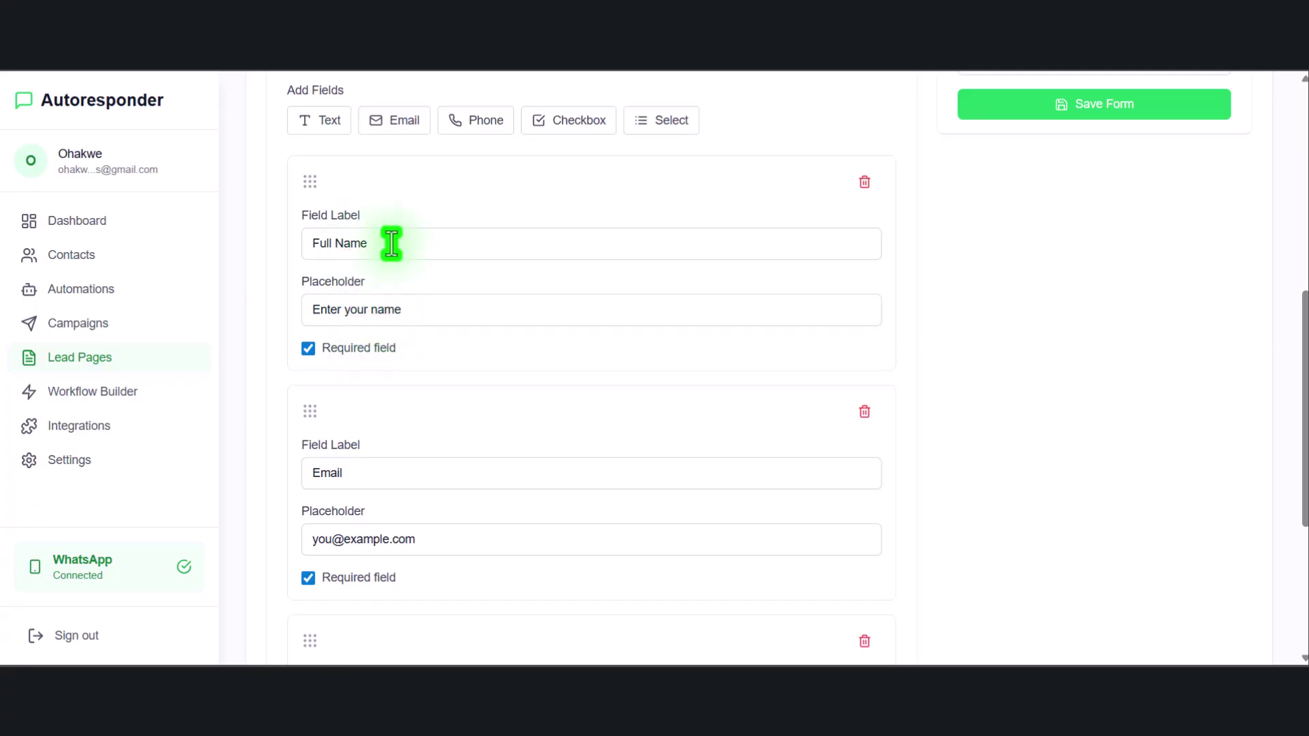
left_click_drag(401, 242, 307, 239)
type("Your ")
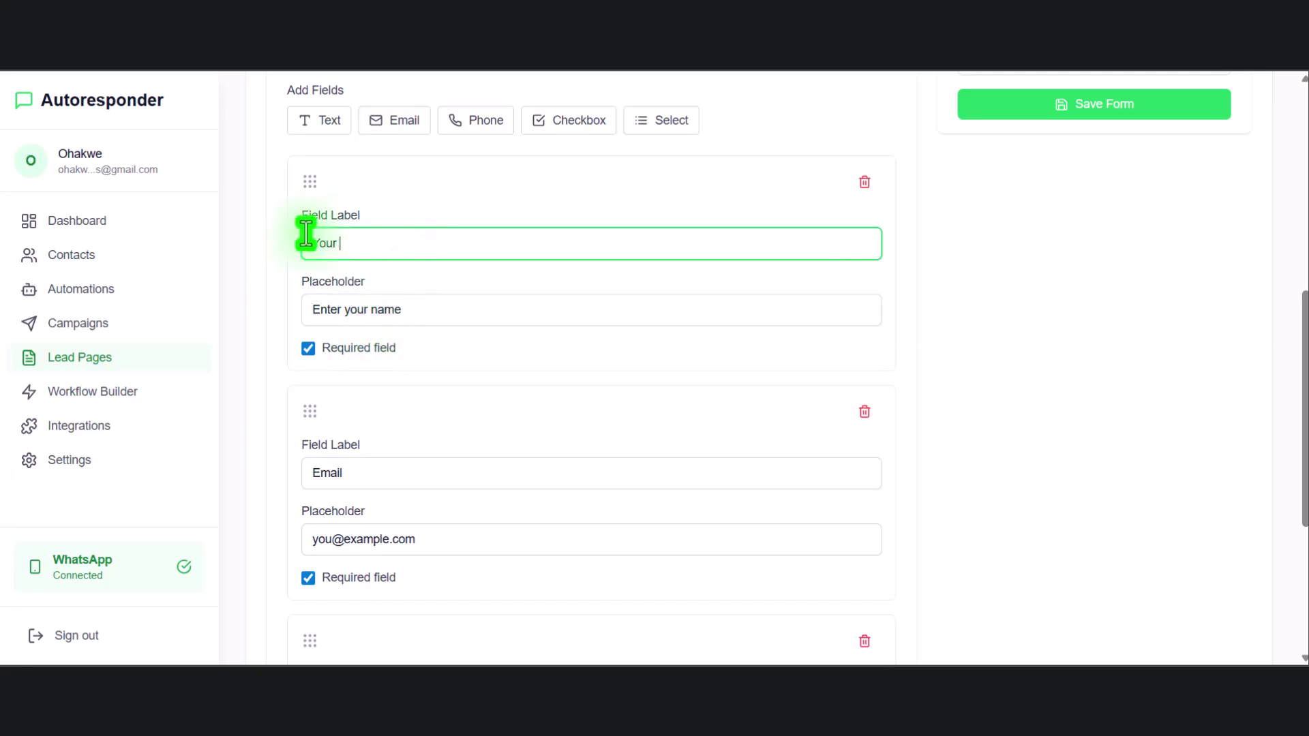
type("Name")
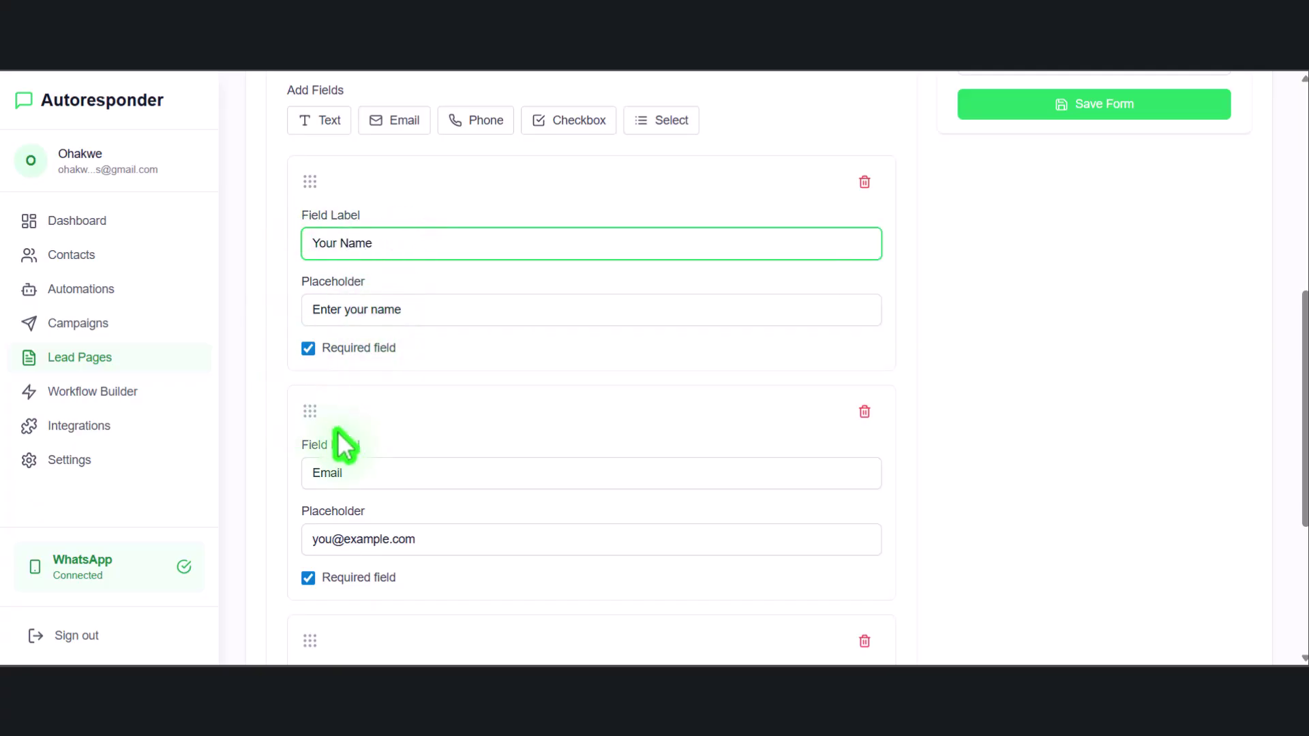
left_click_drag(372, 473, 293, 485)
type("YHour")
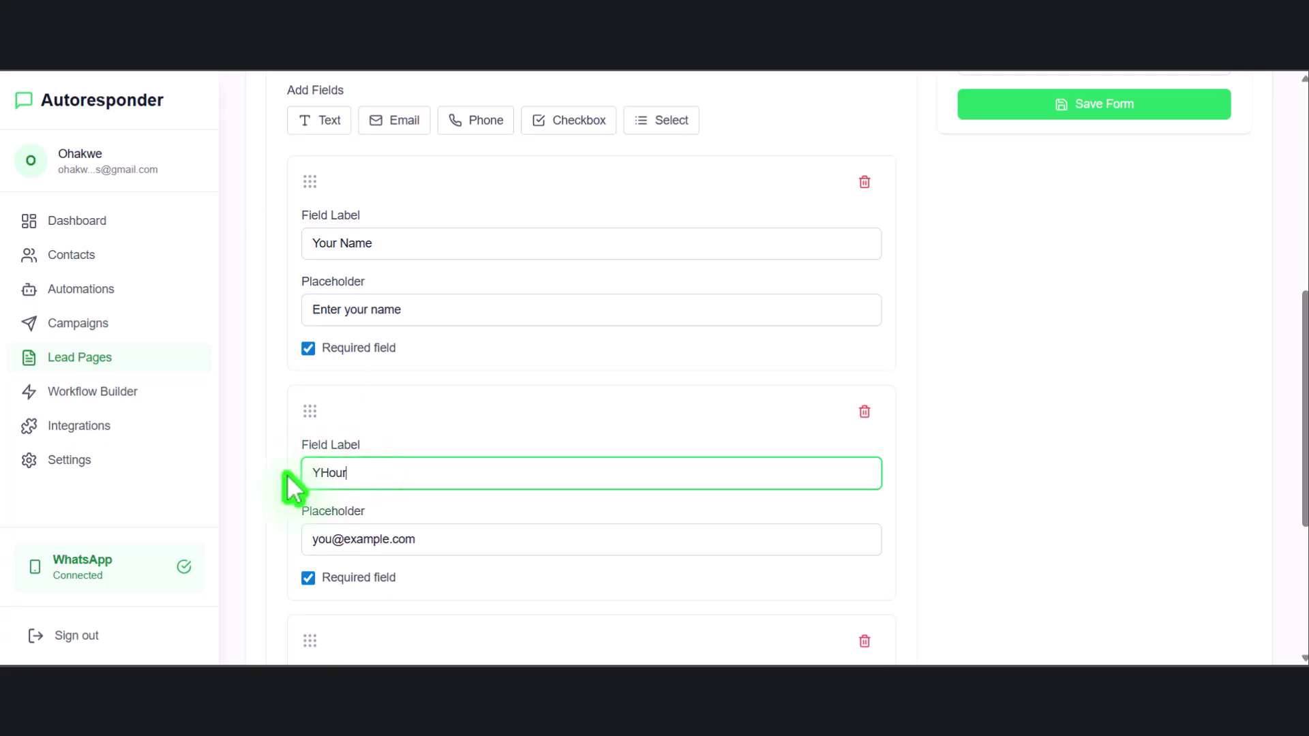
type(" Email")
key("Left")
key("BackSpace")
key("BackSpace")
key("BackSpace")
key("BackSpace")
key("BackSpace")
type("our")
Preview the form to check the new field labels
left_click(938, 362)
scroll(1002, 330, "up", 8)
left_click(1081, 520)
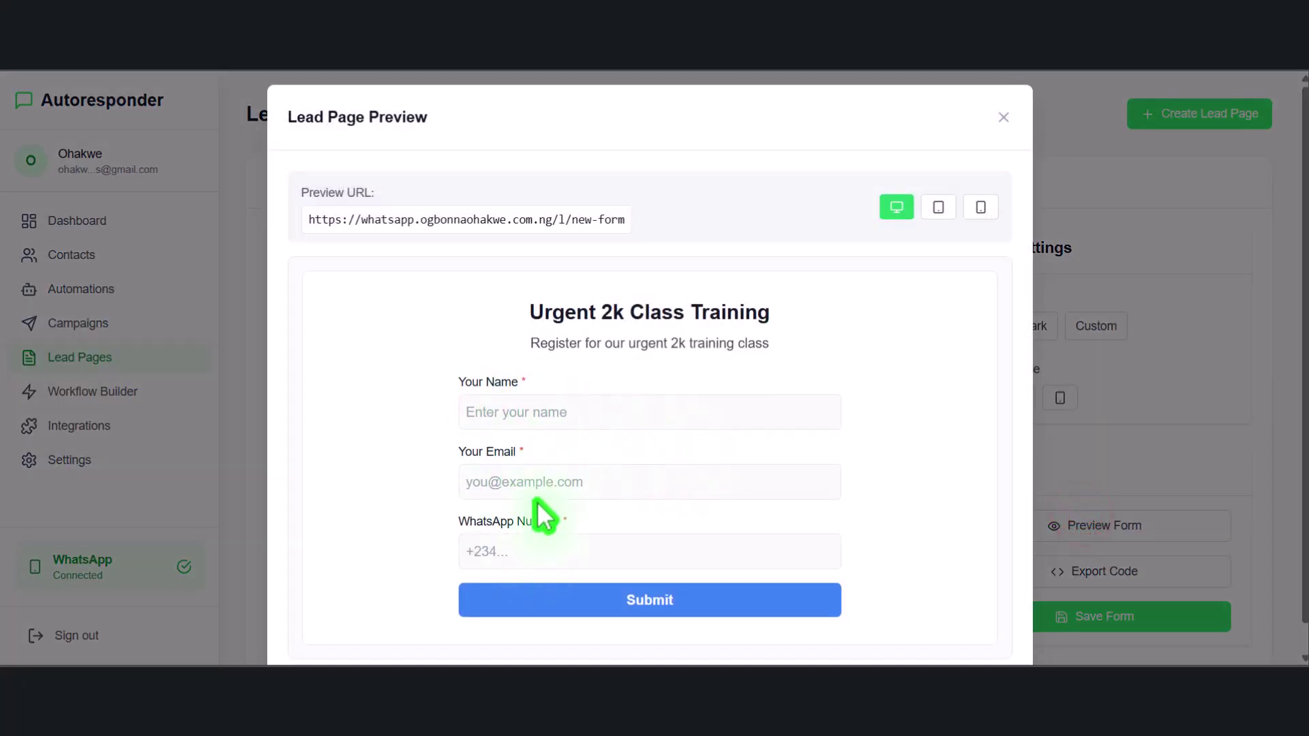
In the form's Settings, replace the Submit Button Text 'Submit' with JOIN THE TRAINING
left_click(1003, 119)
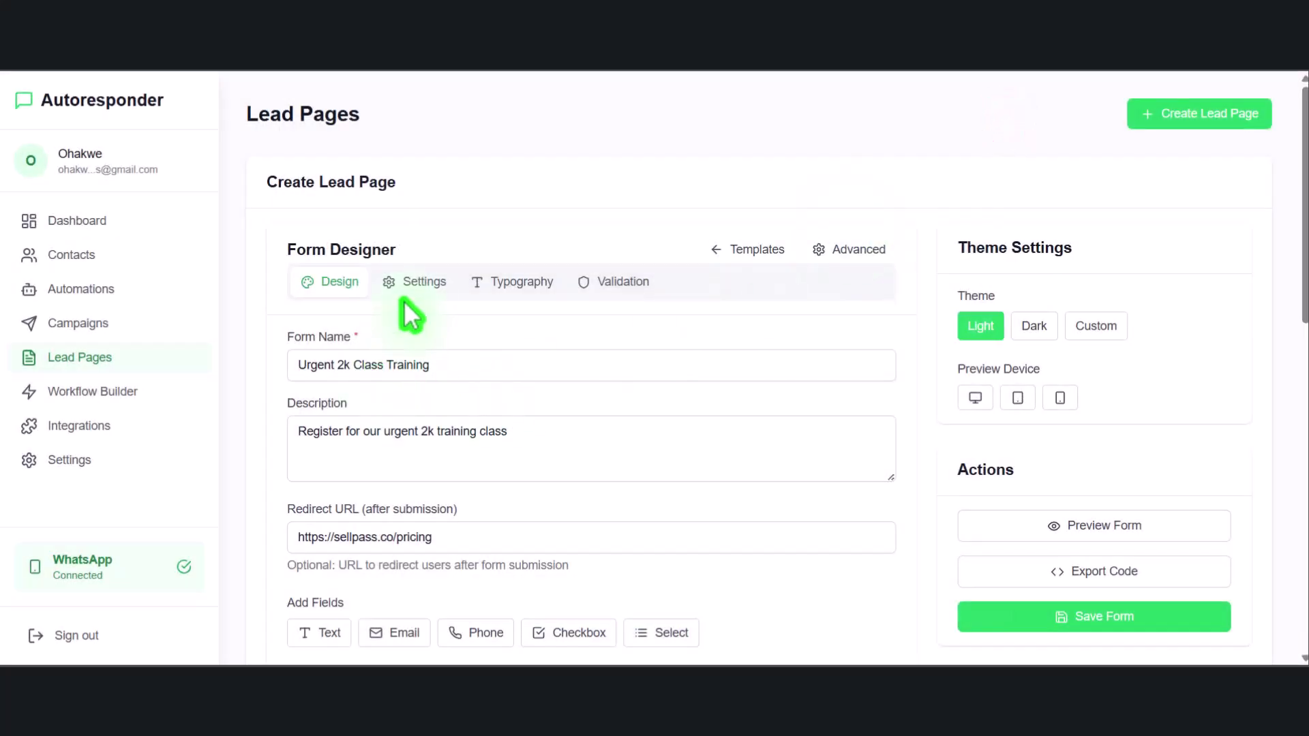
left_click(416, 283)
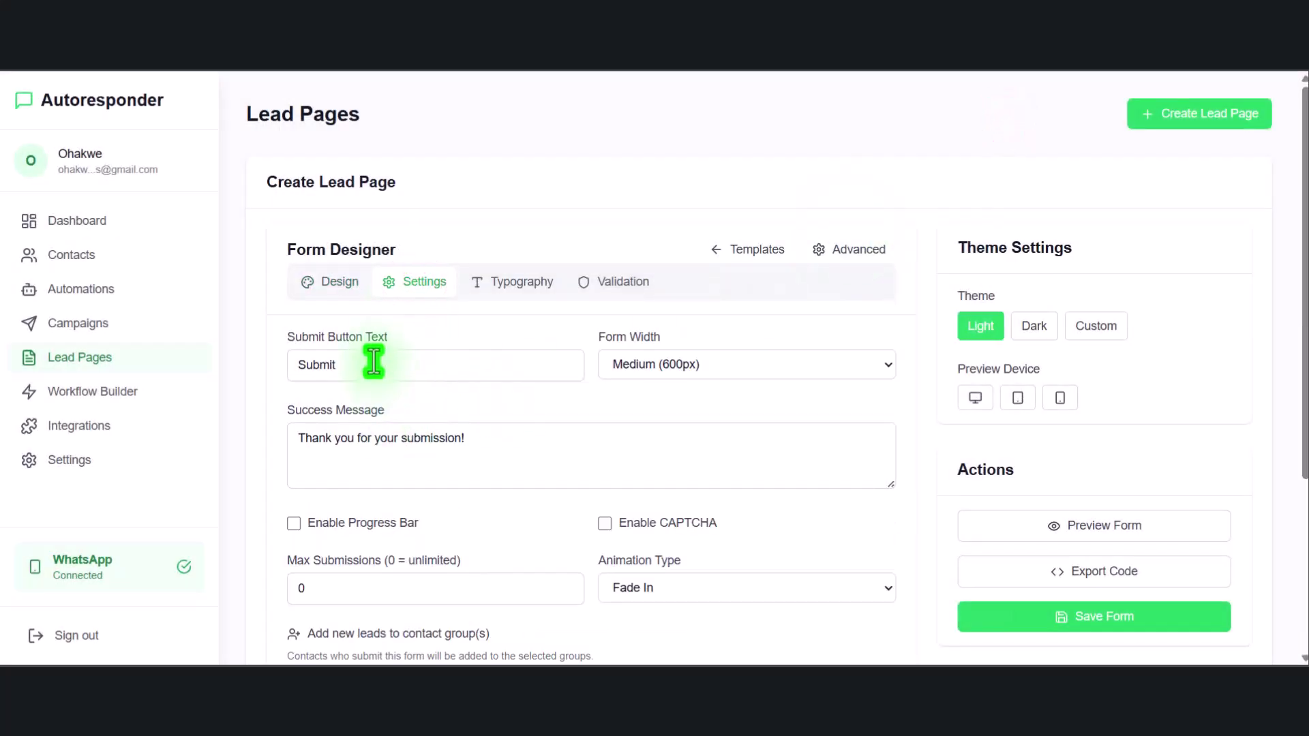
left_click_drag(374, 362, 263, 361)
type("H")
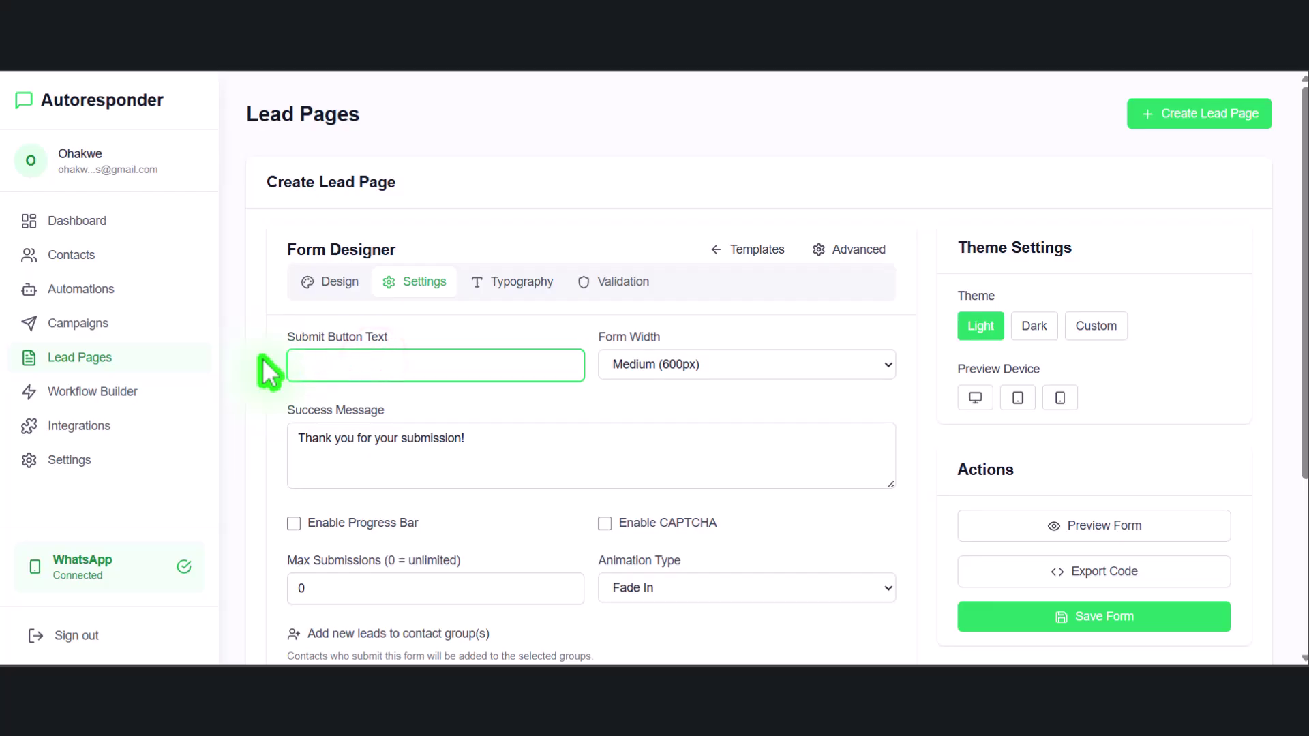
type("oi")
key("BackSpace")
key("BackSpace")
type("OIN TH")
Preview the form's new button text, then review the success message
left_click(1035, 526)
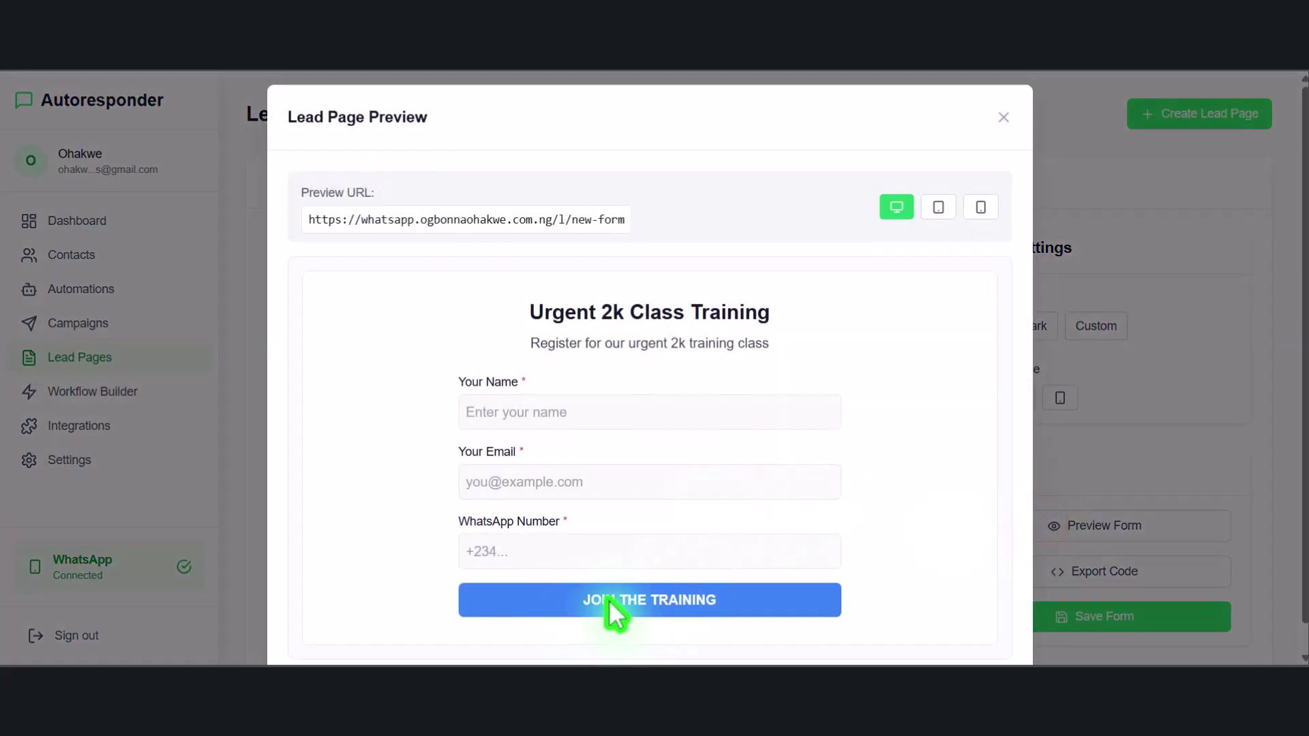
left_click(1004, 117)
left_click_drag(521, 438, 284, 459)
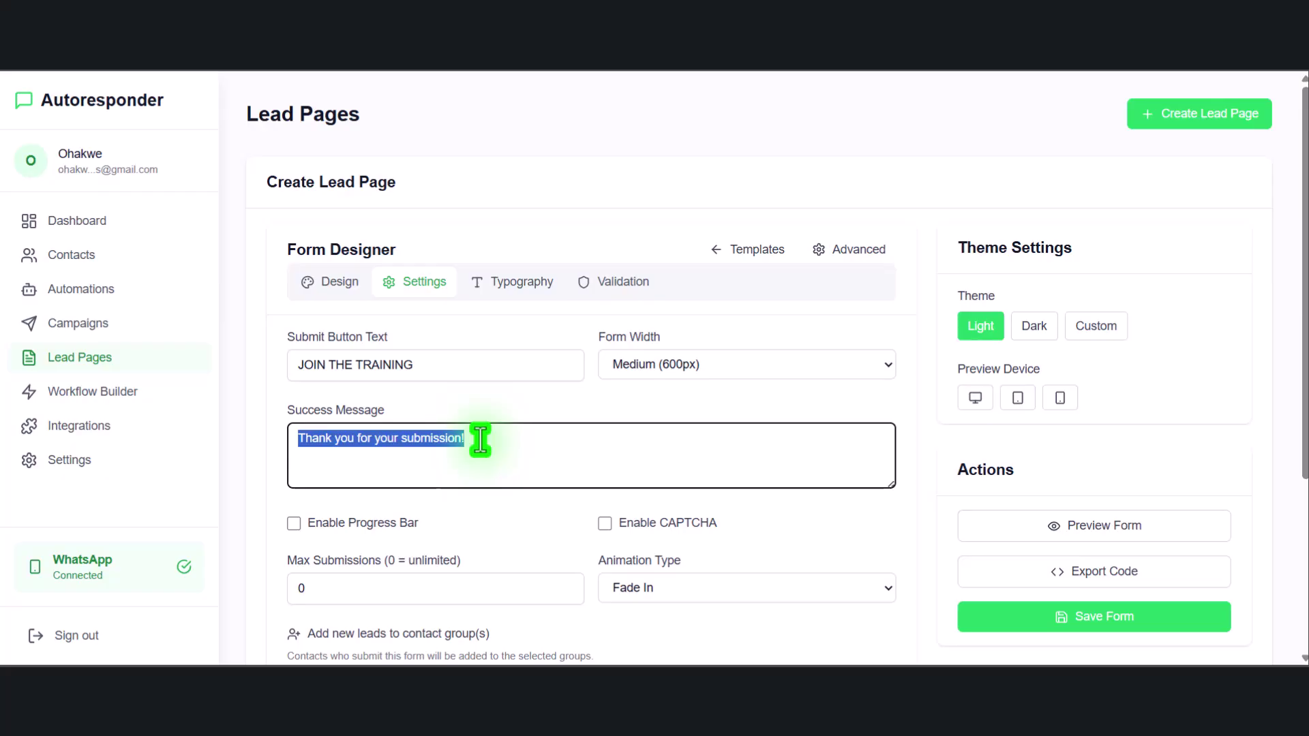
Enable the progress bar and tick the urgent 2k offer group for new leads
left_click(376, 523)
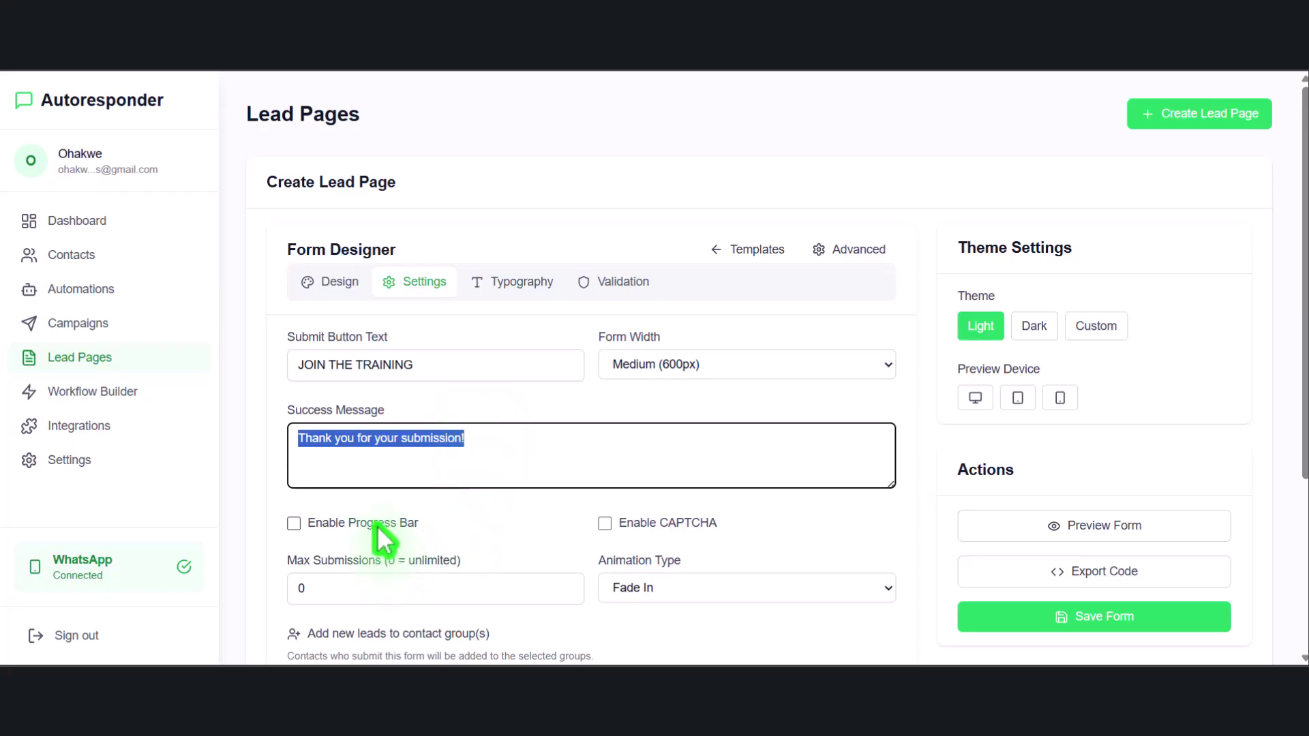
scroll(348, 542, "down", 4)
left_click(293, 374)
left_click_drag(295, 375, 497, 388)
left_click(339, 390)
left_click(300, 377)
left_click(452, 386)
left_click(375, 394)
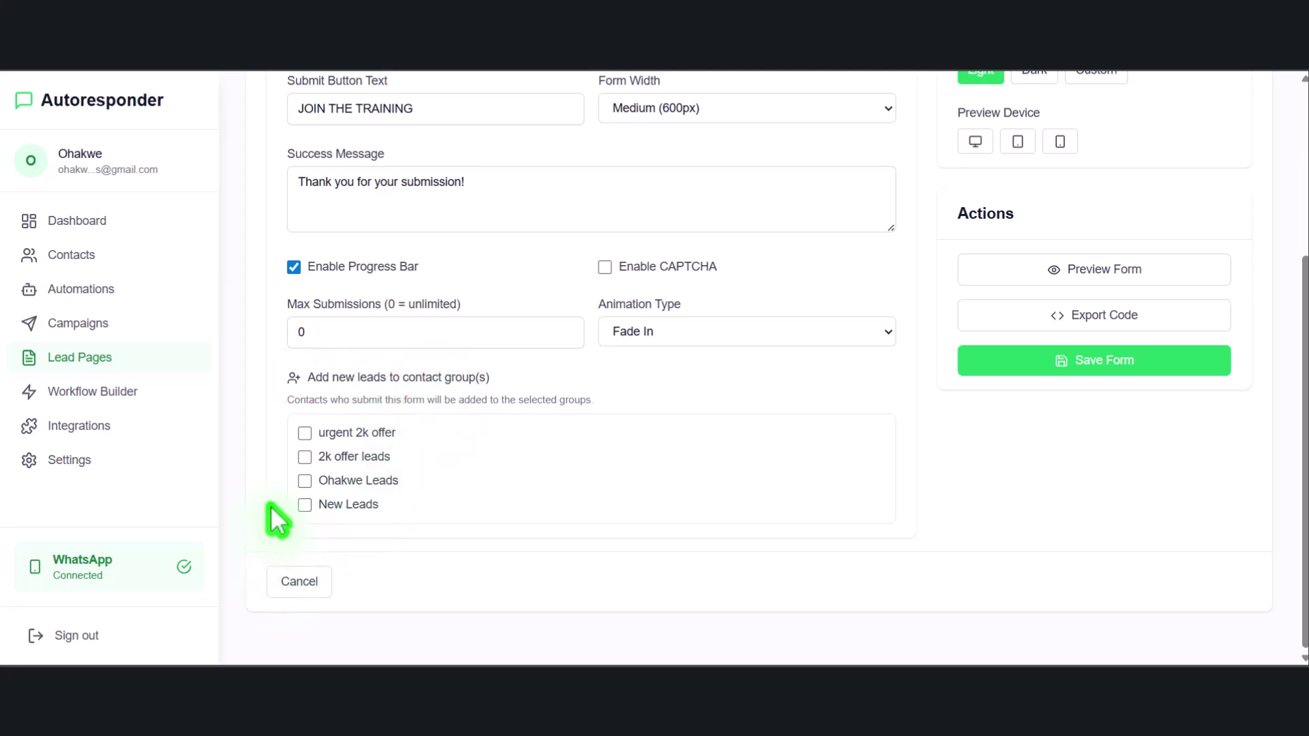
left_click(304, 434)
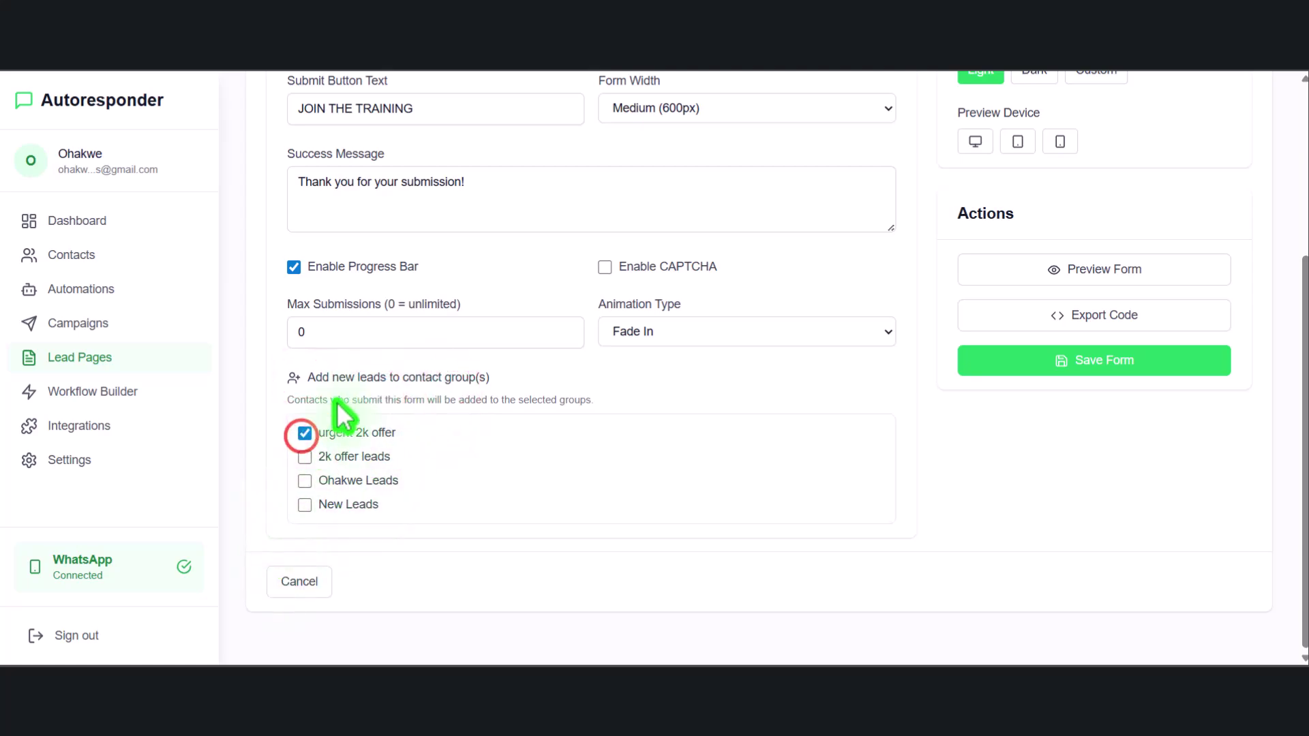
scroll(355, 426, "up", 1)
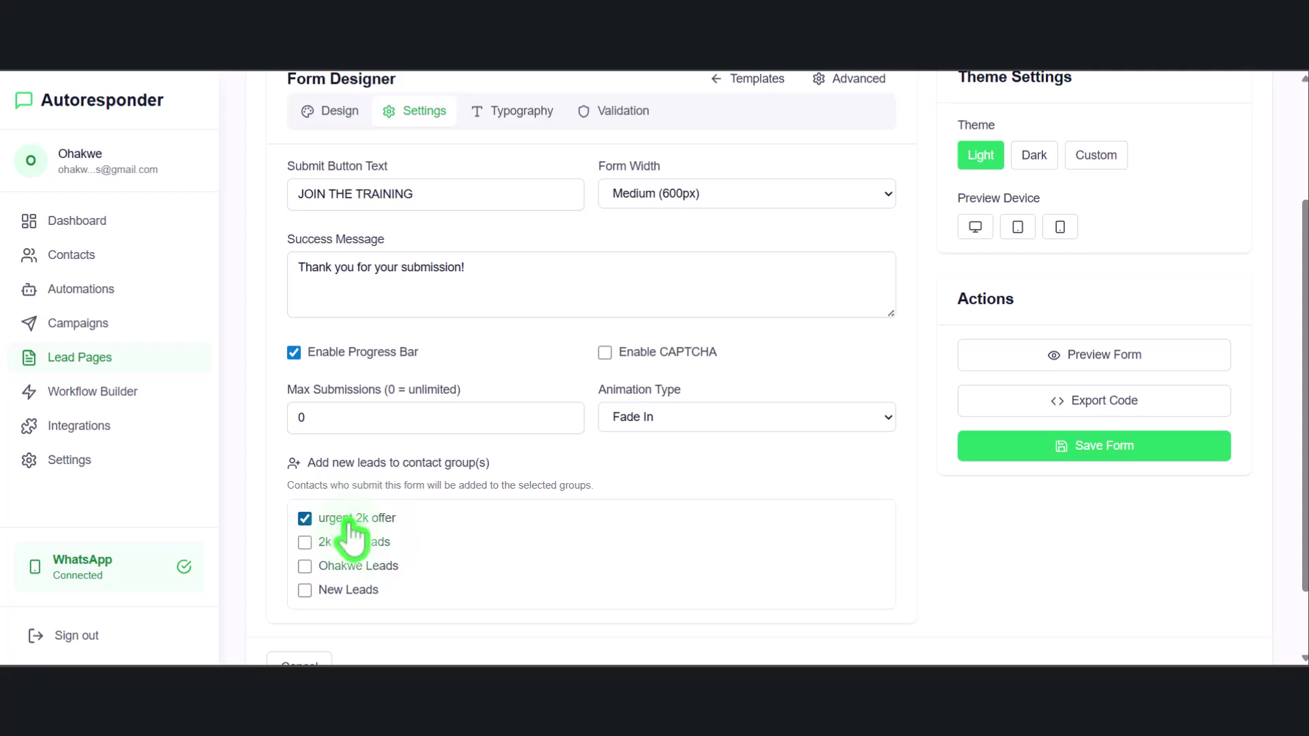
scroll(825, 368, "up", 2)
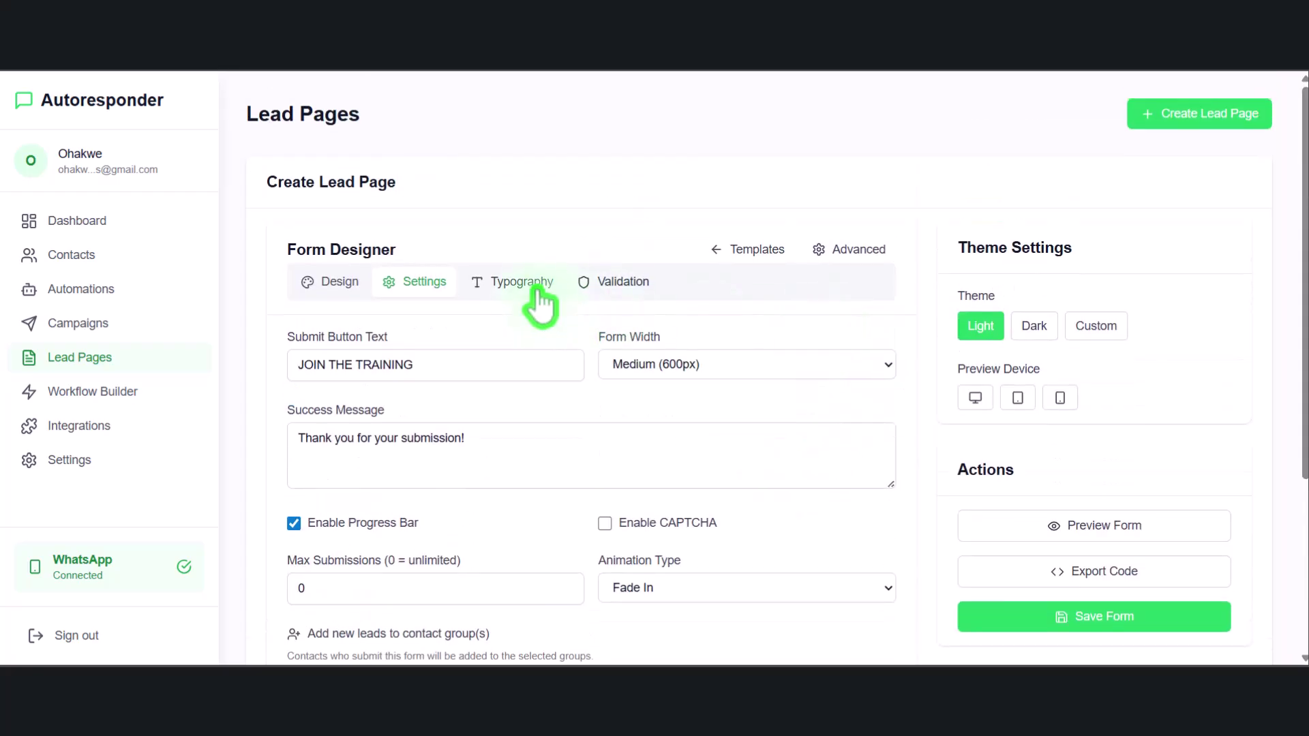
Review typography (heading kept at 2X Large) and the email validation pattern, changing nothing
left_click(524, 285)
left_click(569, 408)
left_click(544, 368)
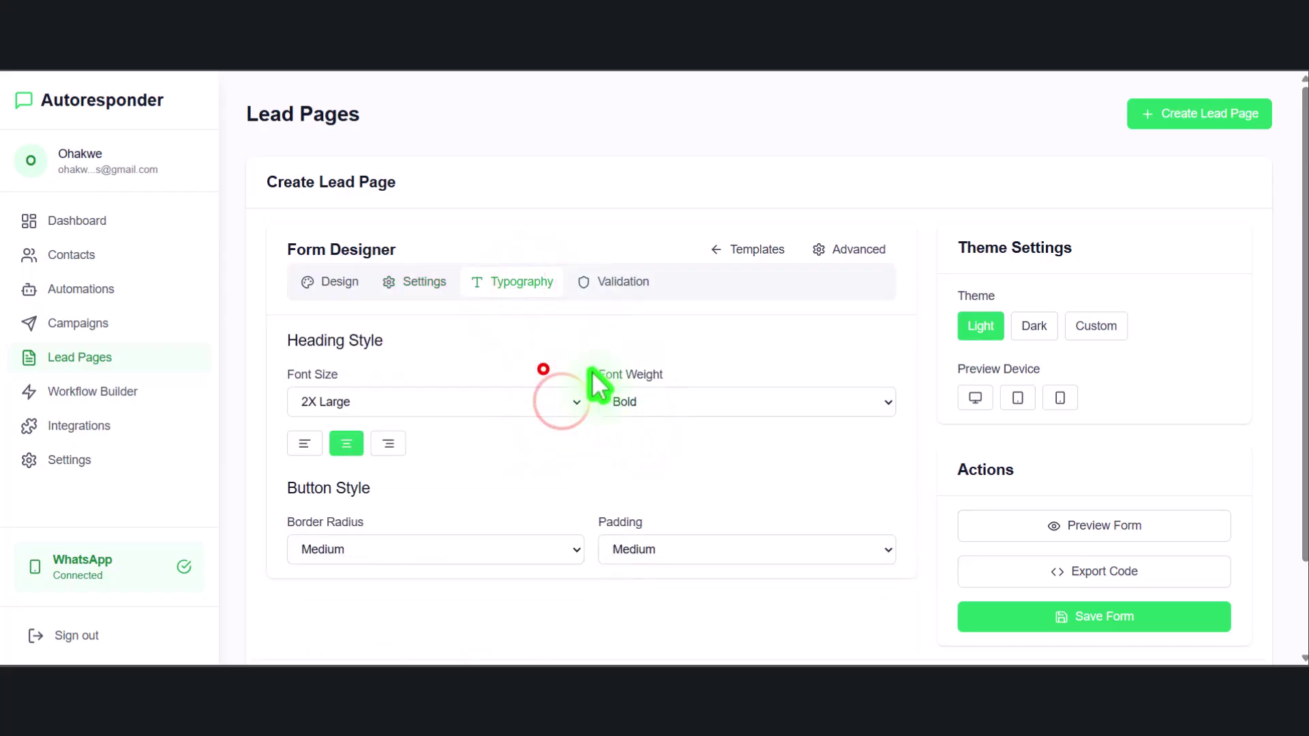
left_click(623, 285)
scroll(529, 430, "down", 5)
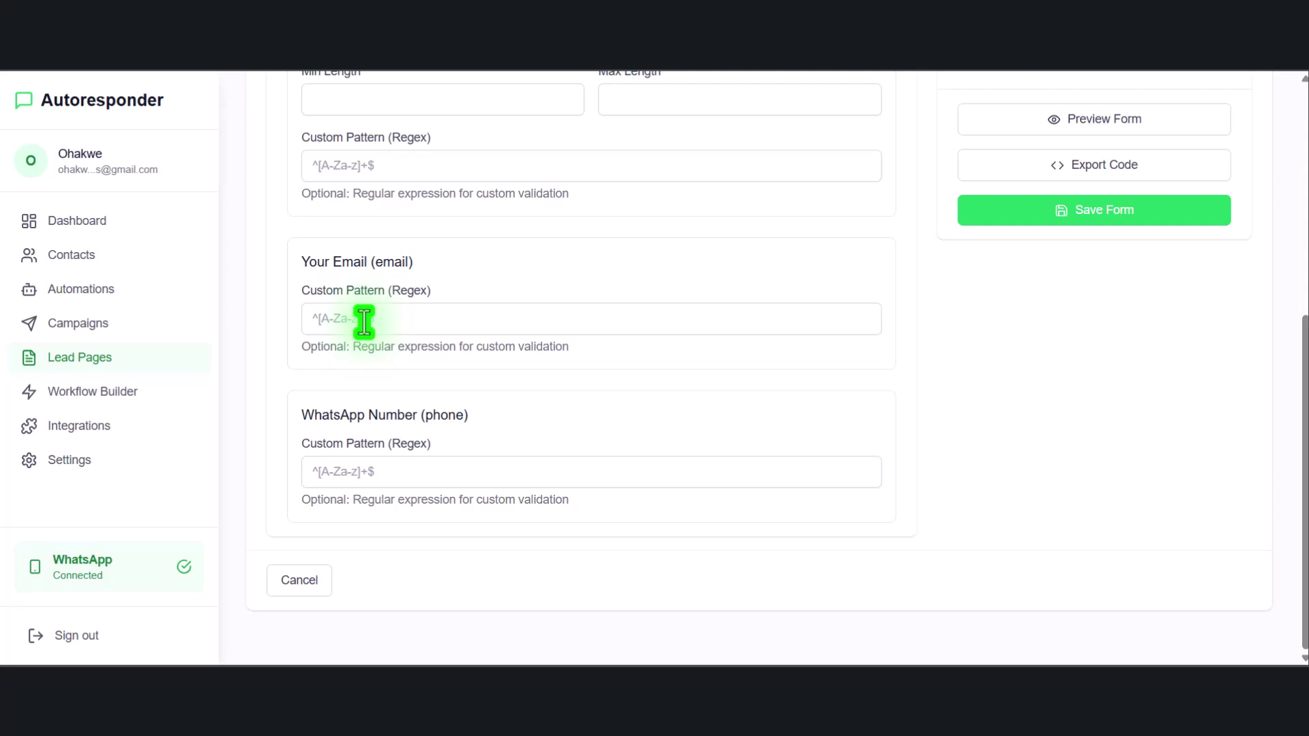
left_click(365, 320)
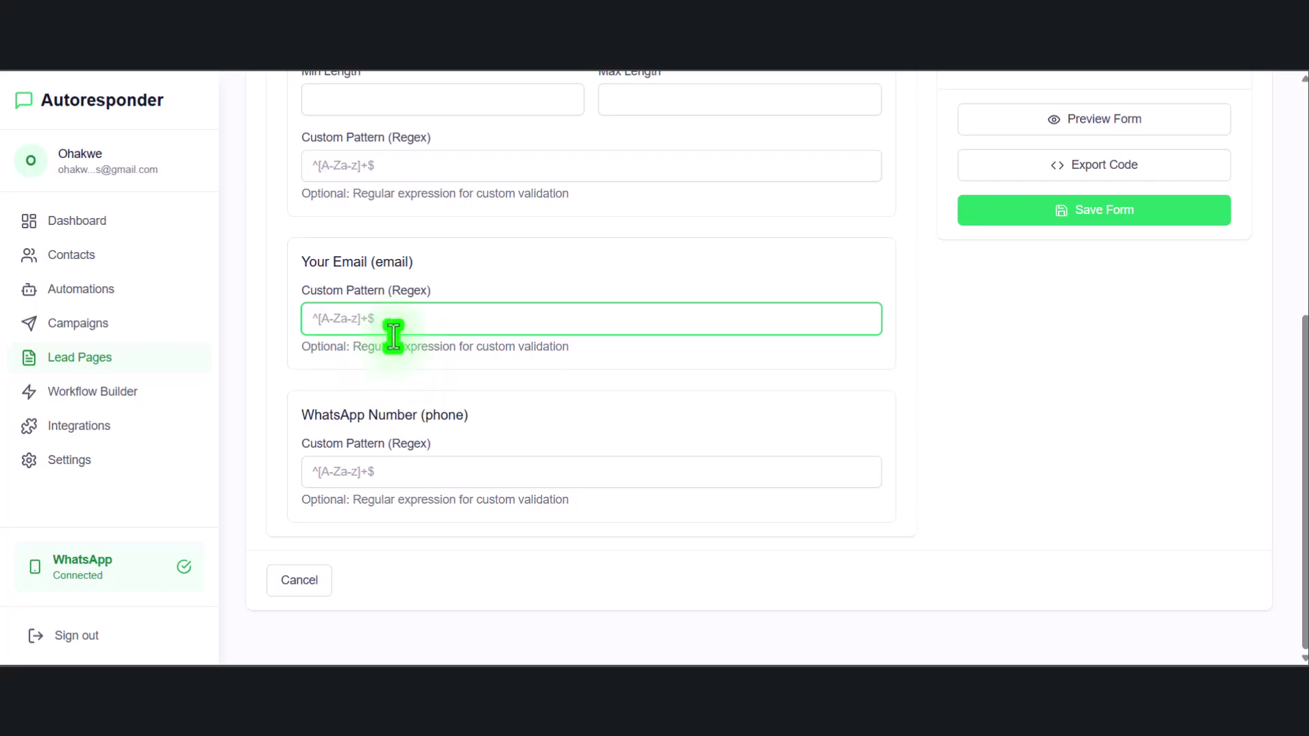
left_click(436, 293)
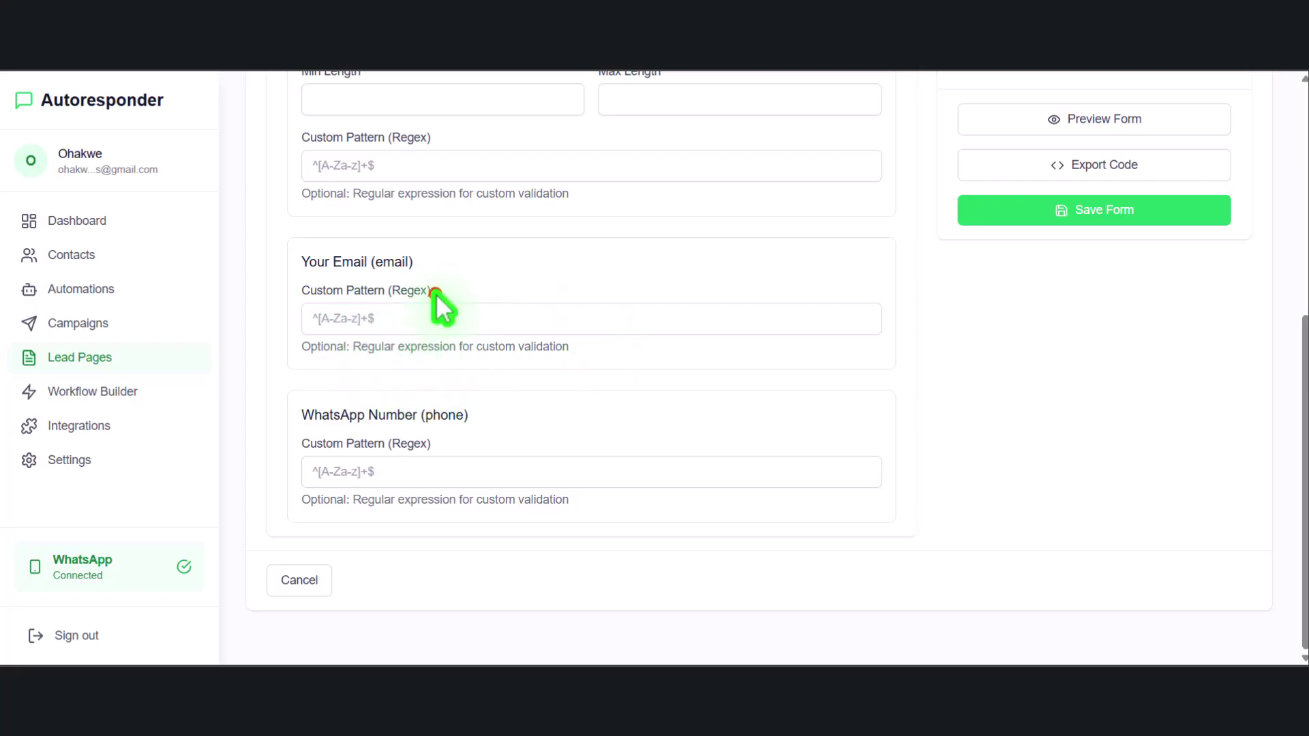
scroll(666, 317, "up", 6)
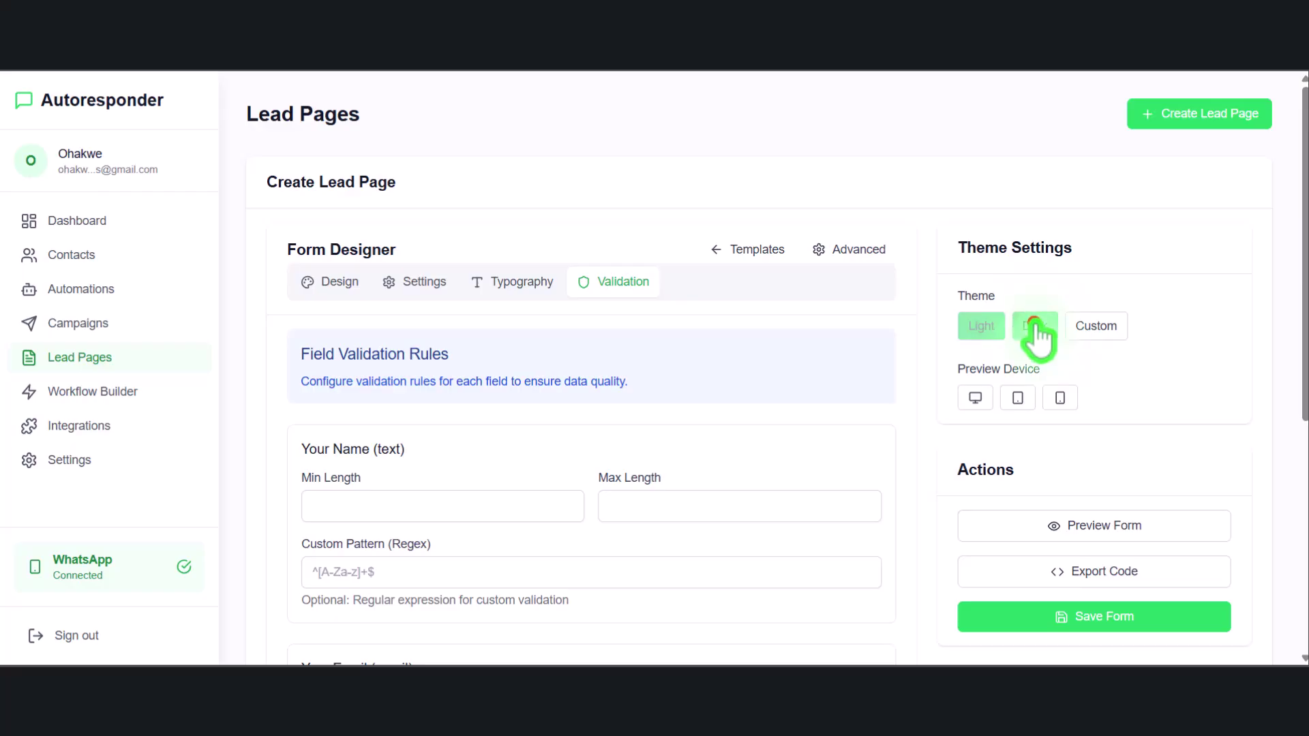
Preview the form in the Dark theme, then switch back to Light and save the form
left_click(1036, 328)
scroll(1050, 341, "down", 3)
left_click(1069, 356)
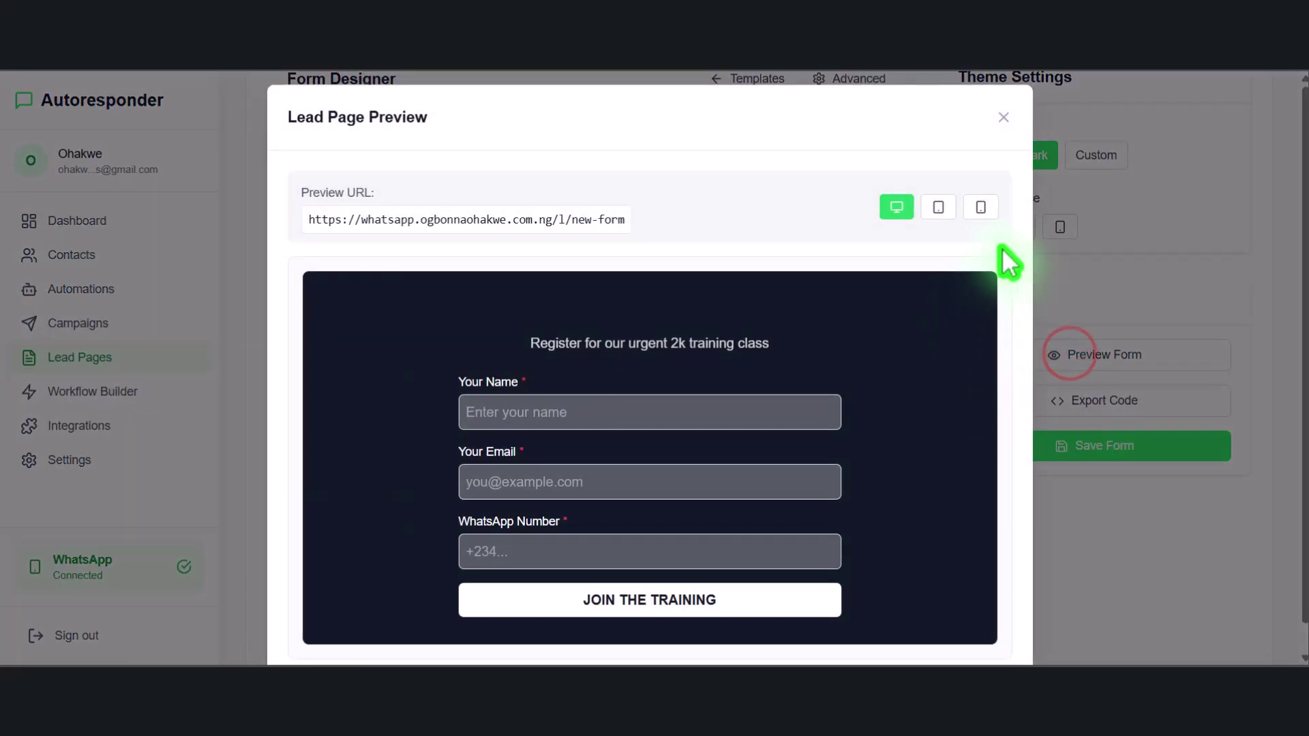
left_click(1002, 117)
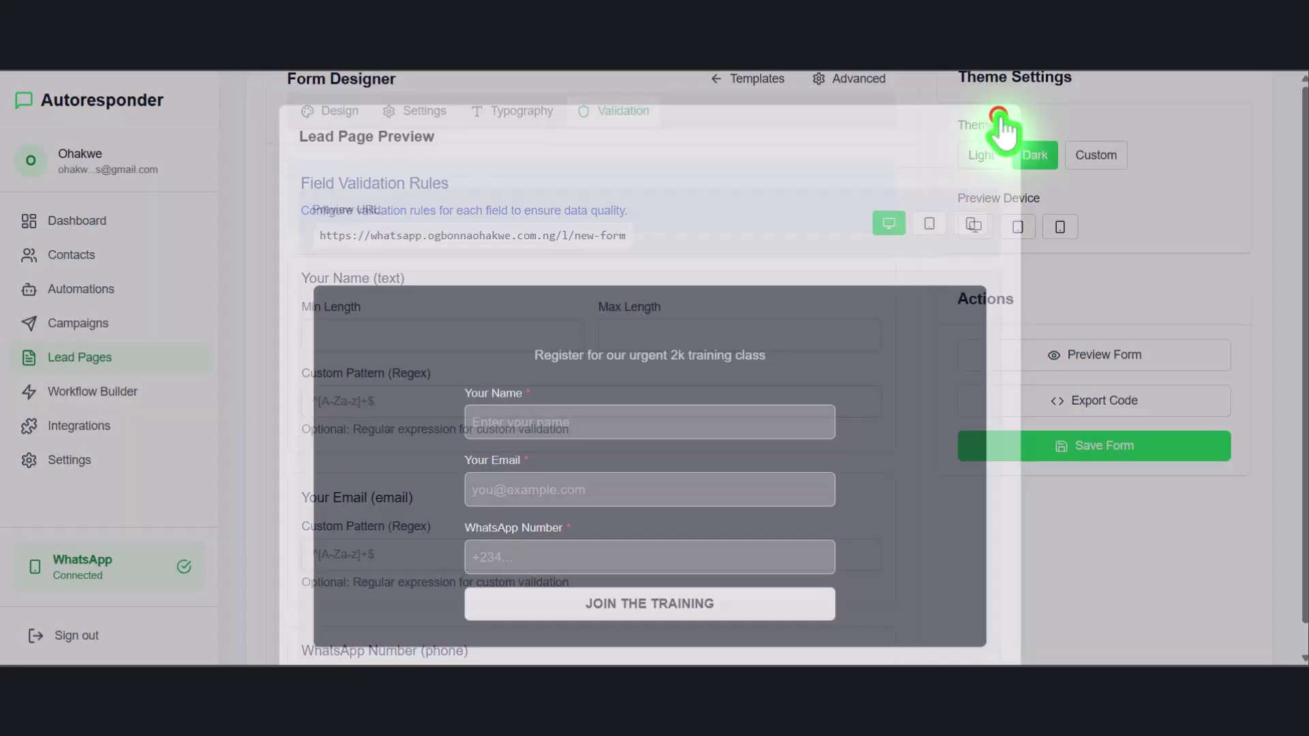
left_click(982, 157)
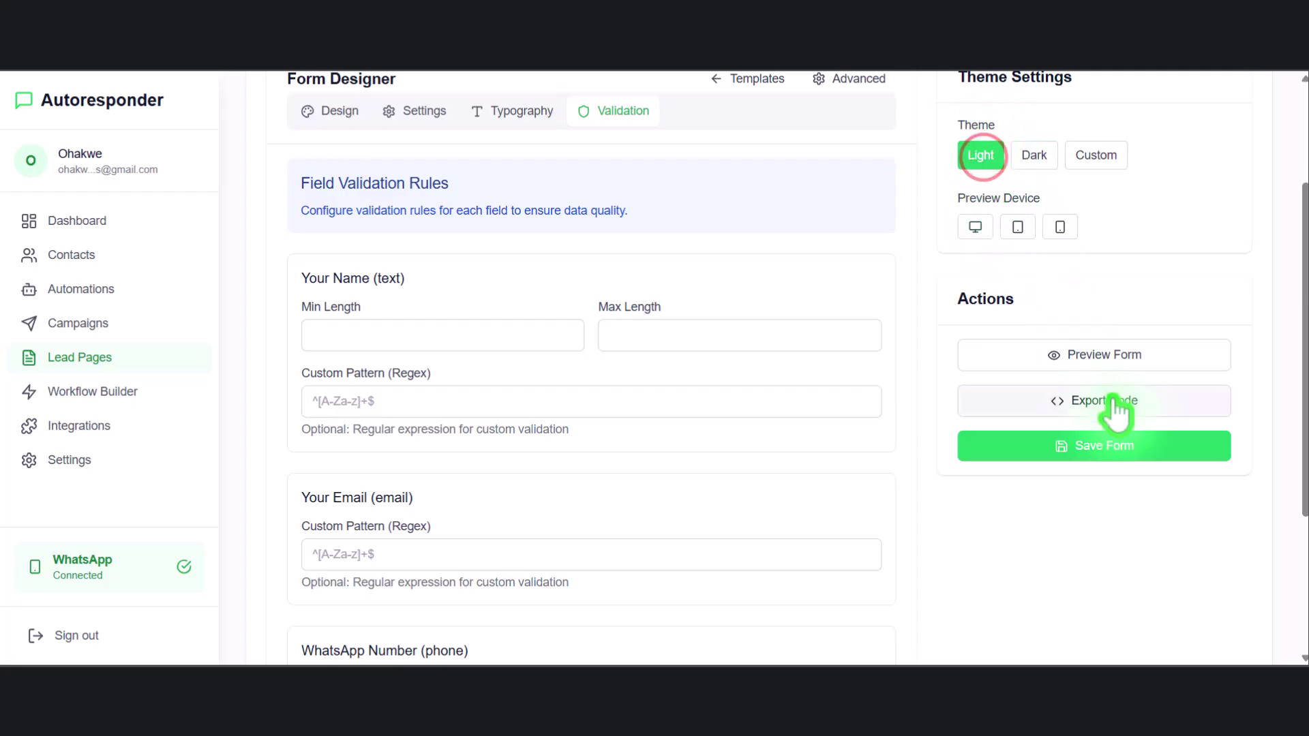
left_click(1089, 447)
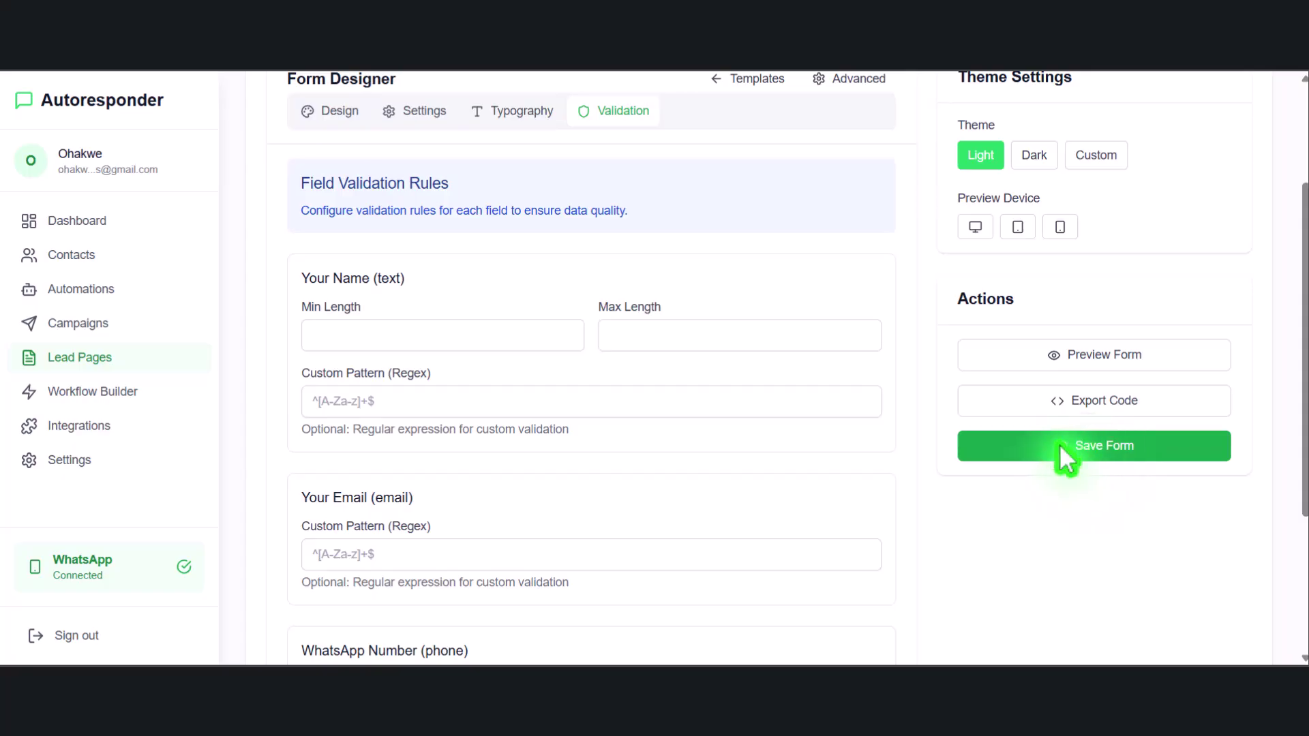
Preview the Urgent 2k Class Training card, close the preview, and open the live page via View
scroll(473, 434, "down", 2)
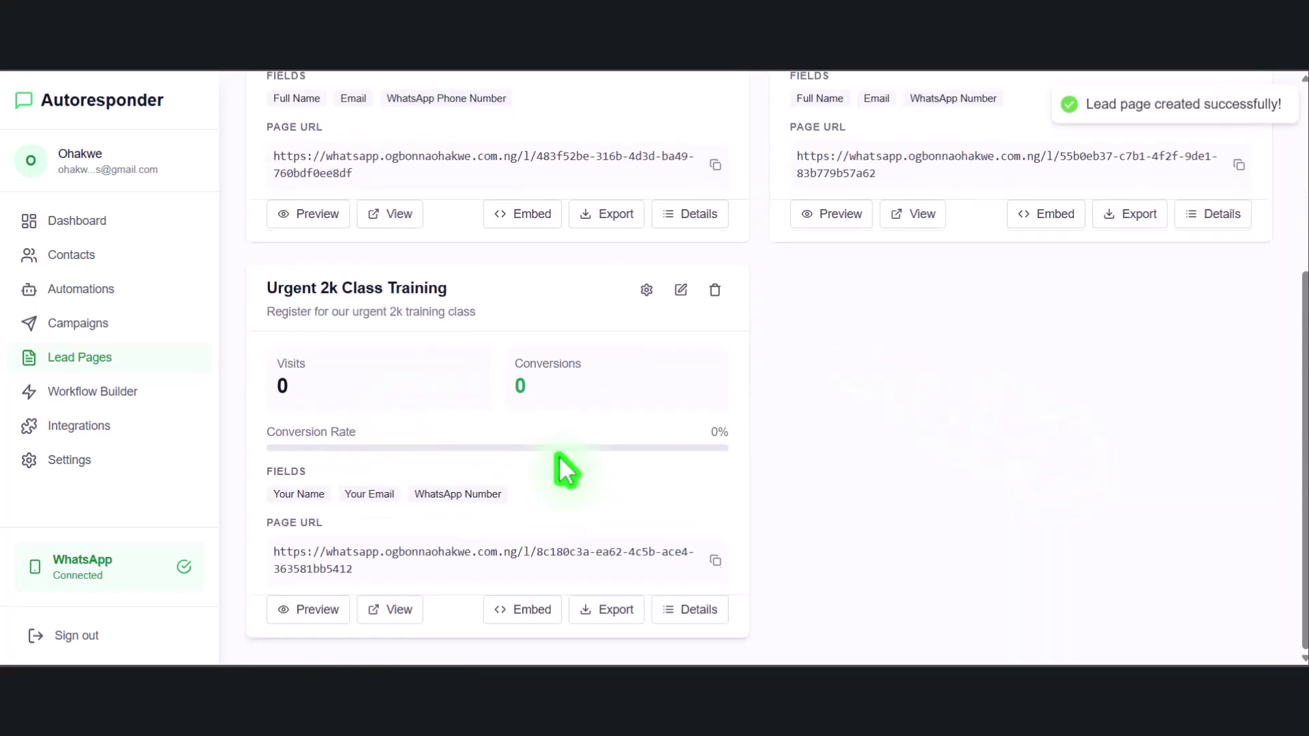
left_click(341, 621)
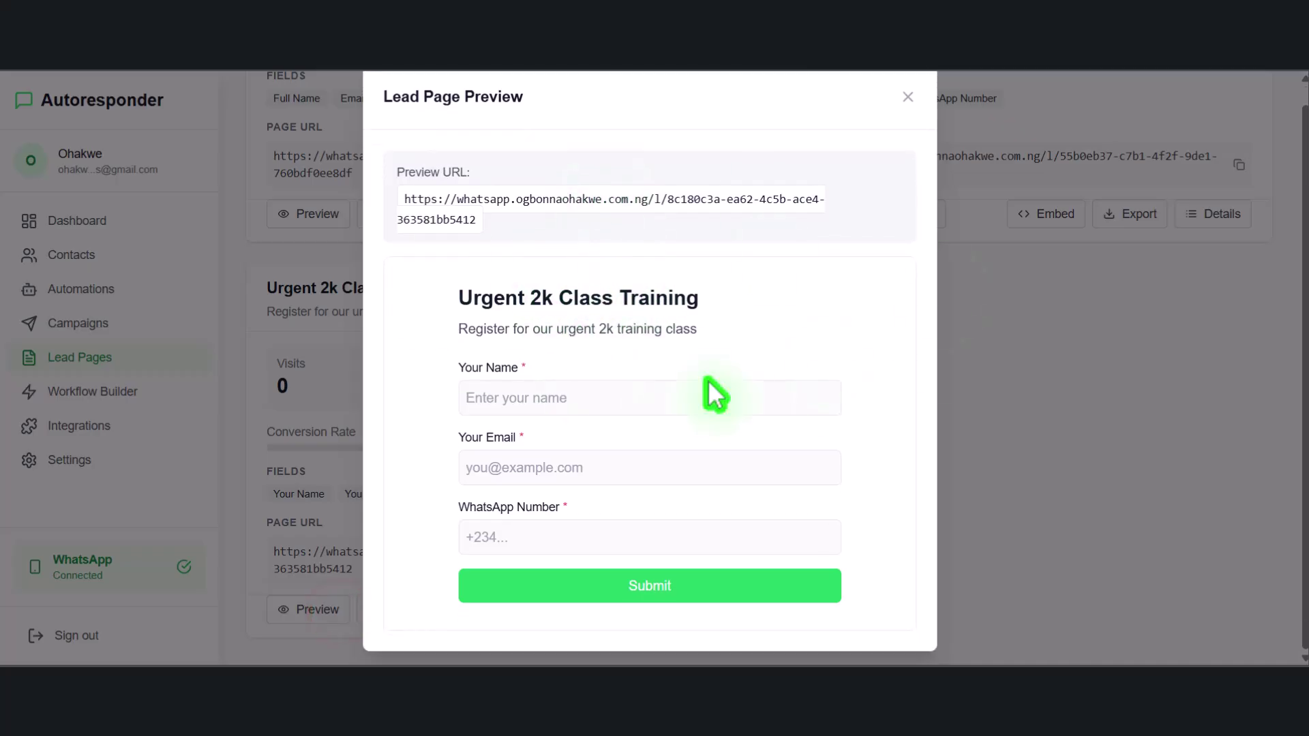
left_click_drag(471, 220, 396, 198)
left_click(713, 227)
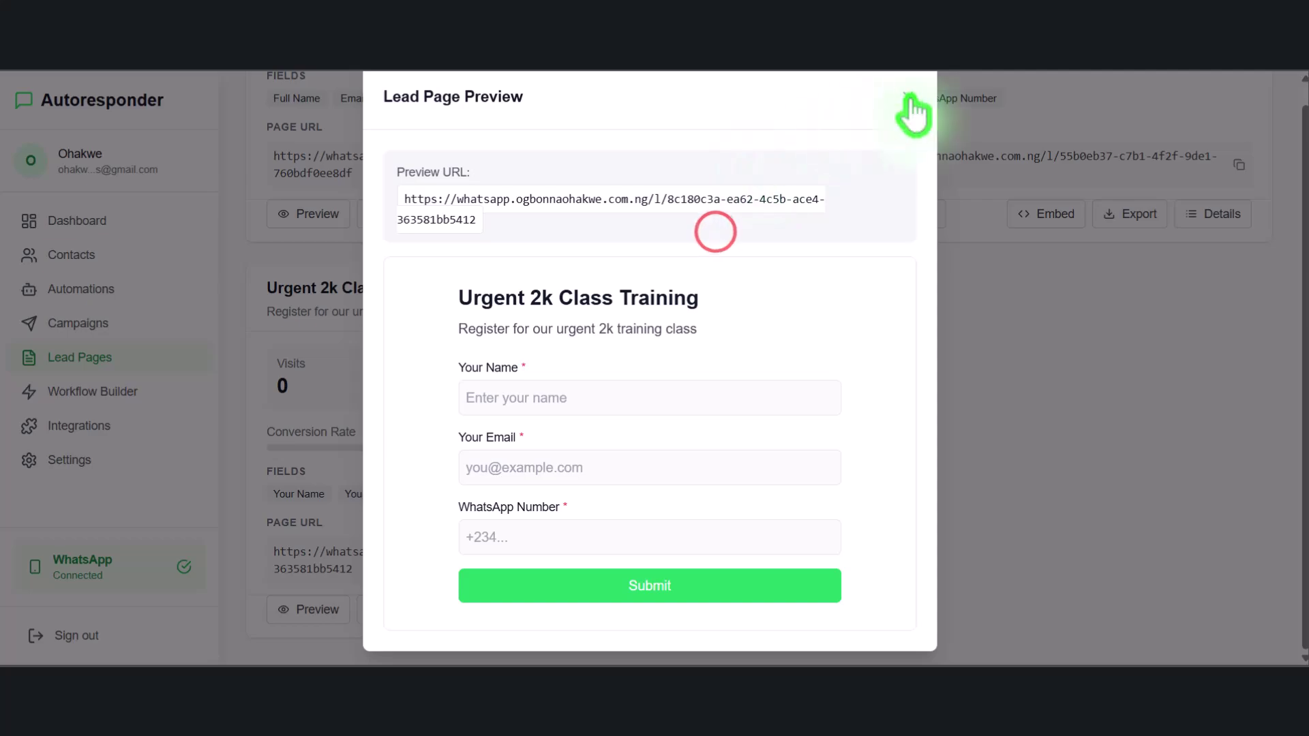
left_click(908, 97)
left_click(375, 607)
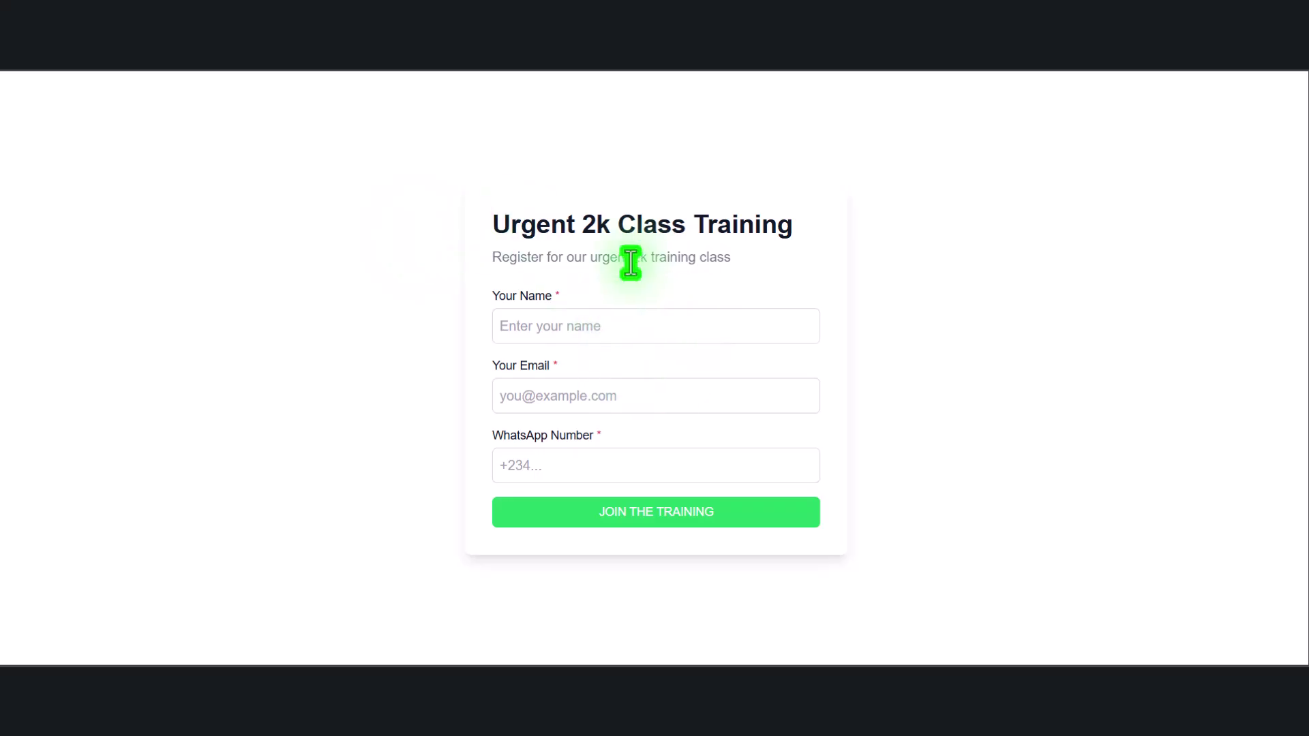
Enter a test name, email and WhatsApp number on the live form and submit JOIN THE TRAINING
left_click(620, 321)
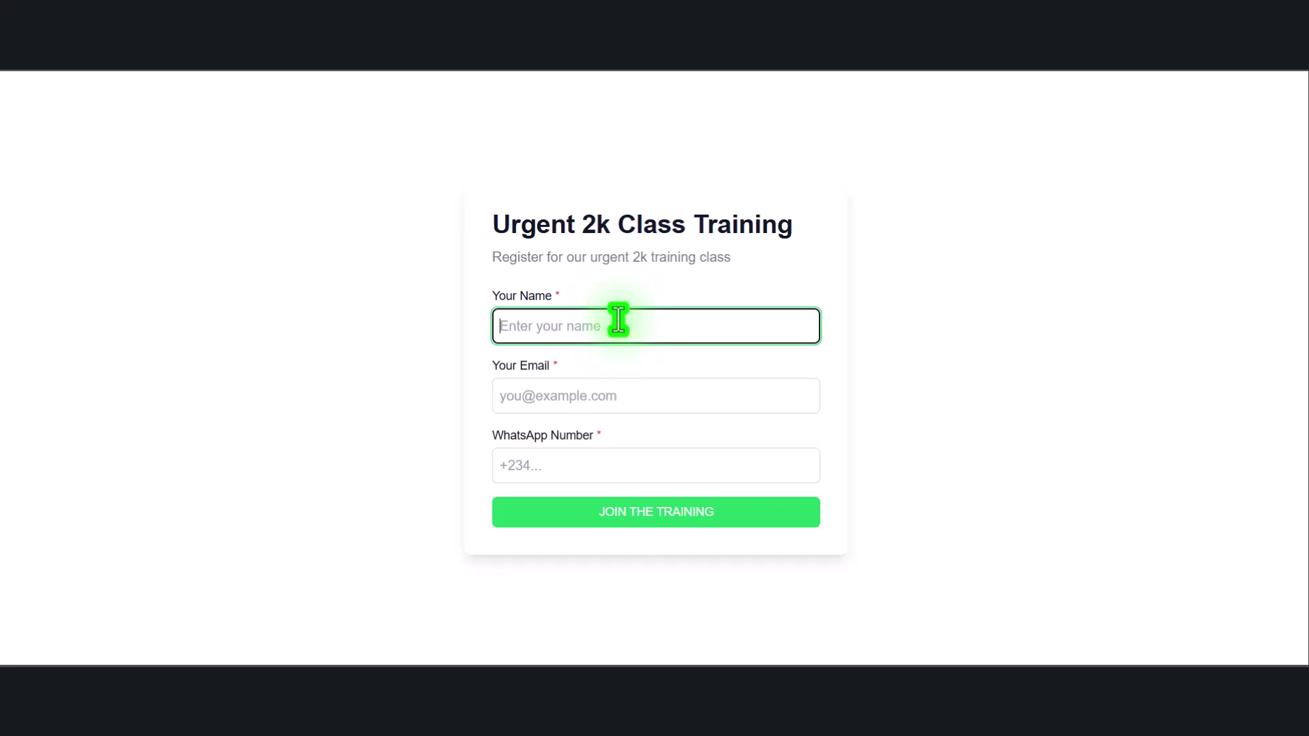
type("Gloria")
key("Tab")
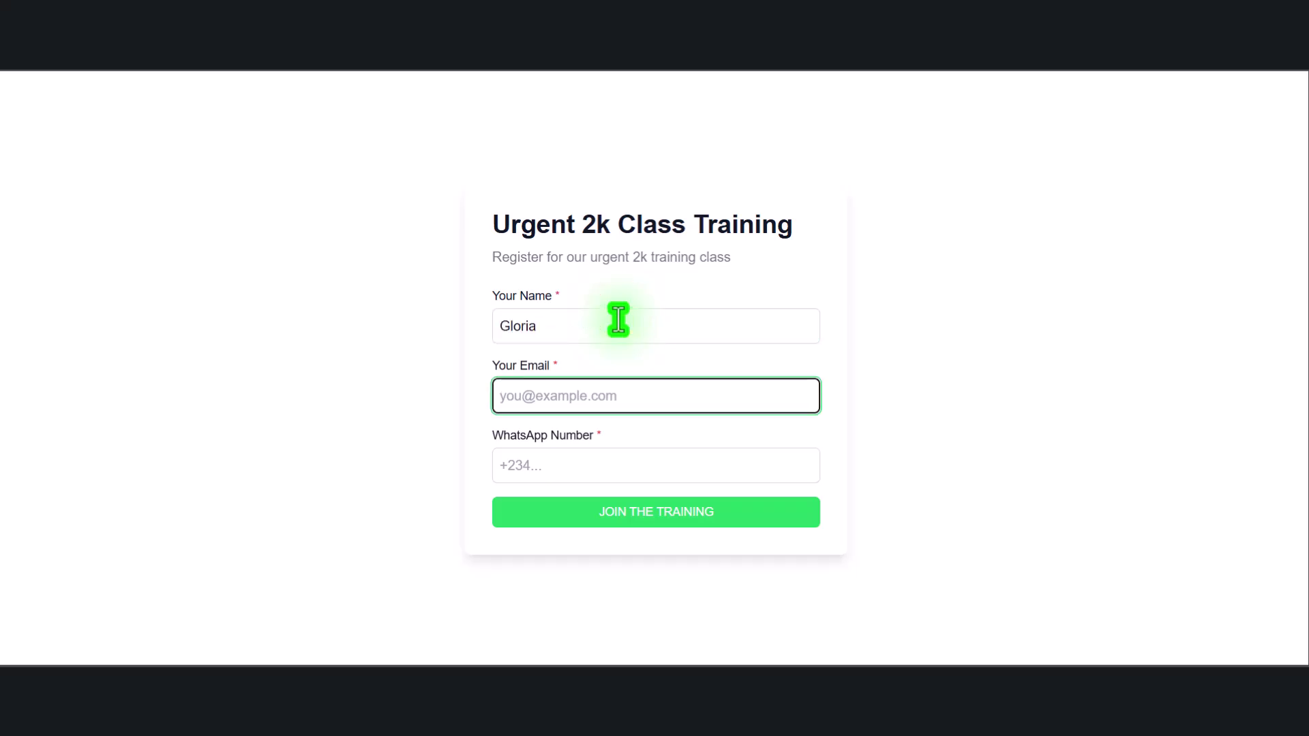
type("ohakjwe")
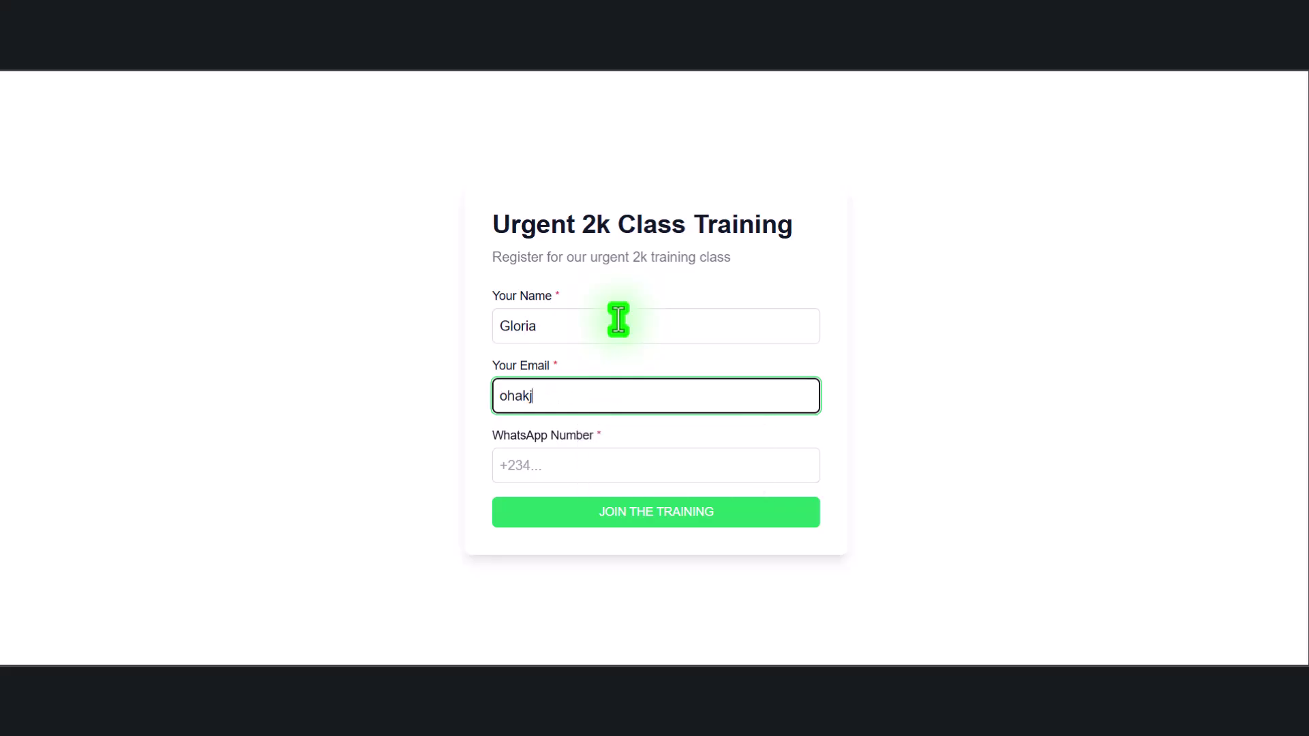
key("BackSpace")
left_click(631, 439)
left_click(580, 468)
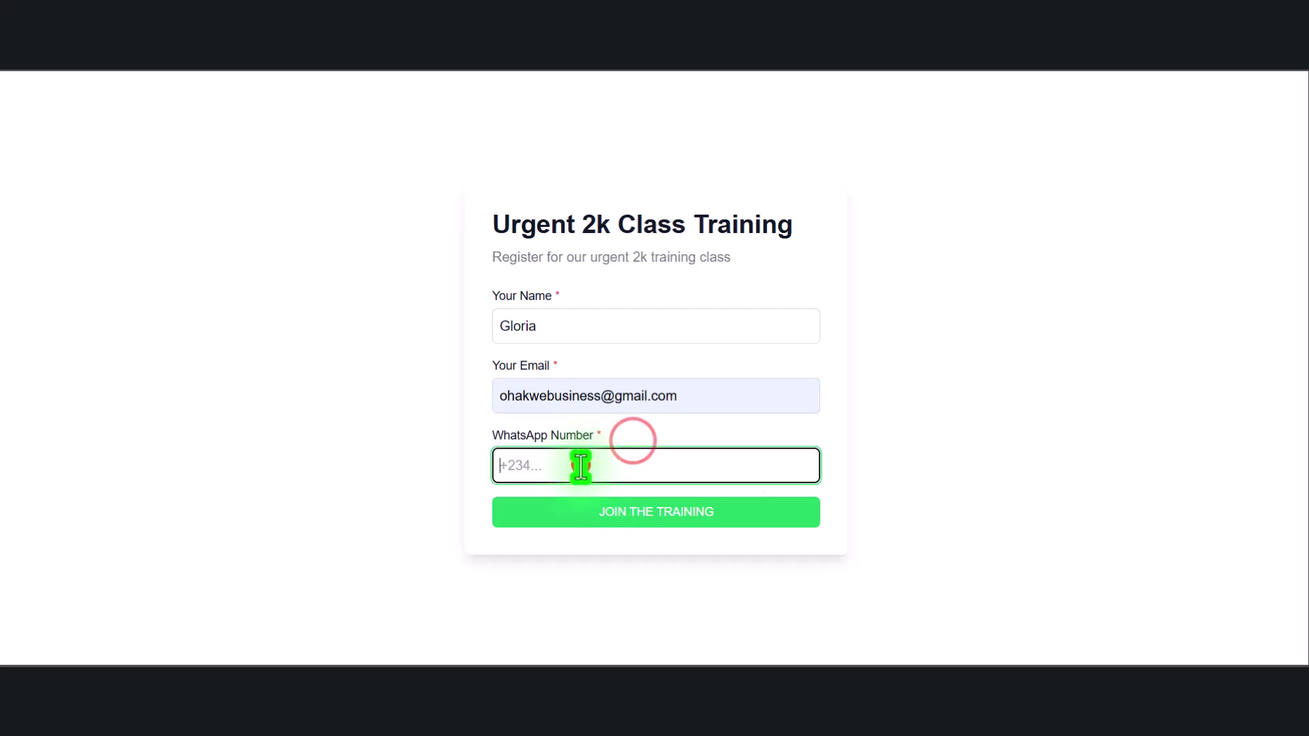
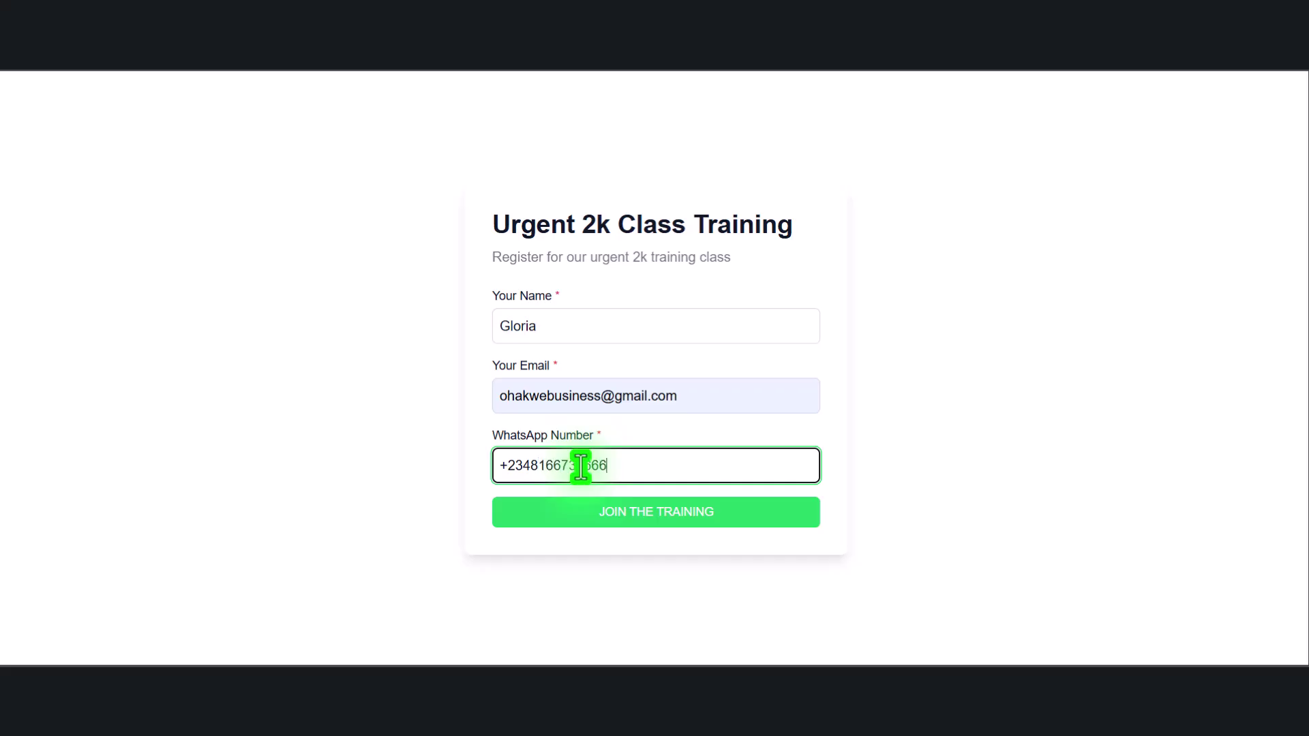
left_click(685, 515)
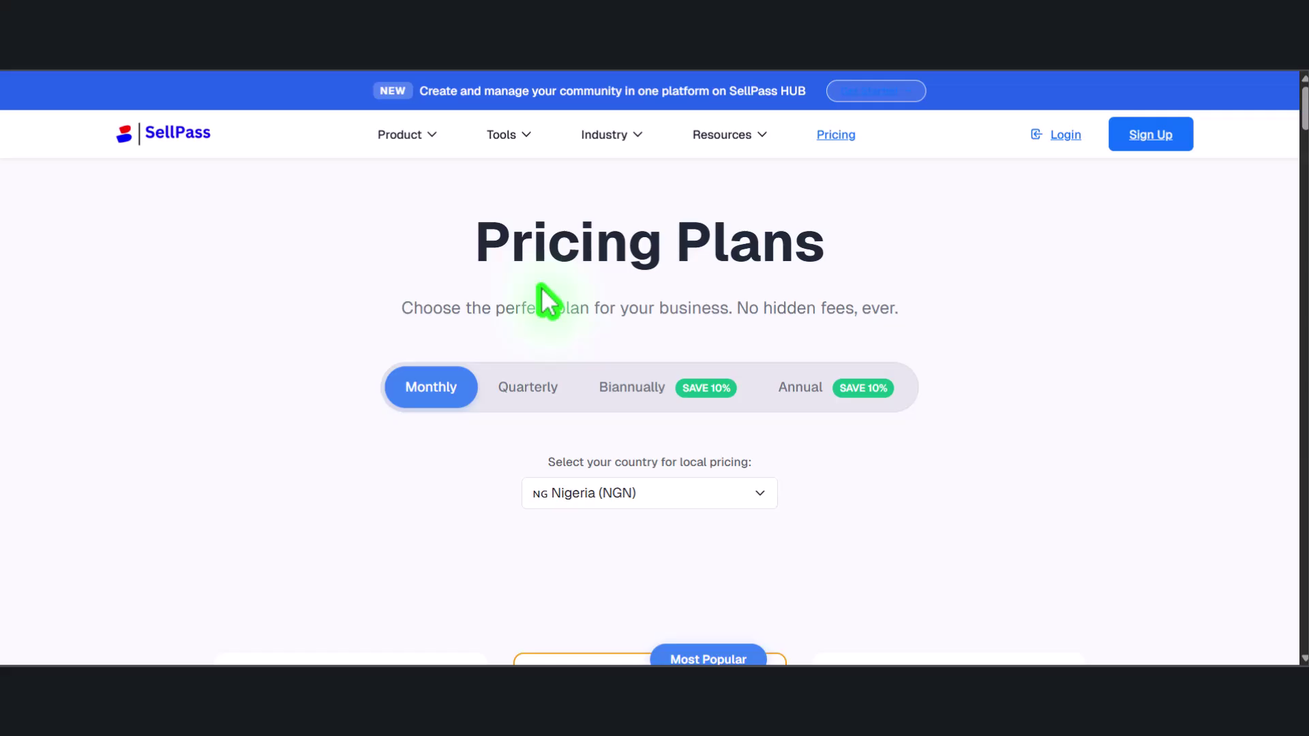
scroll(549, 303, "down", 5)
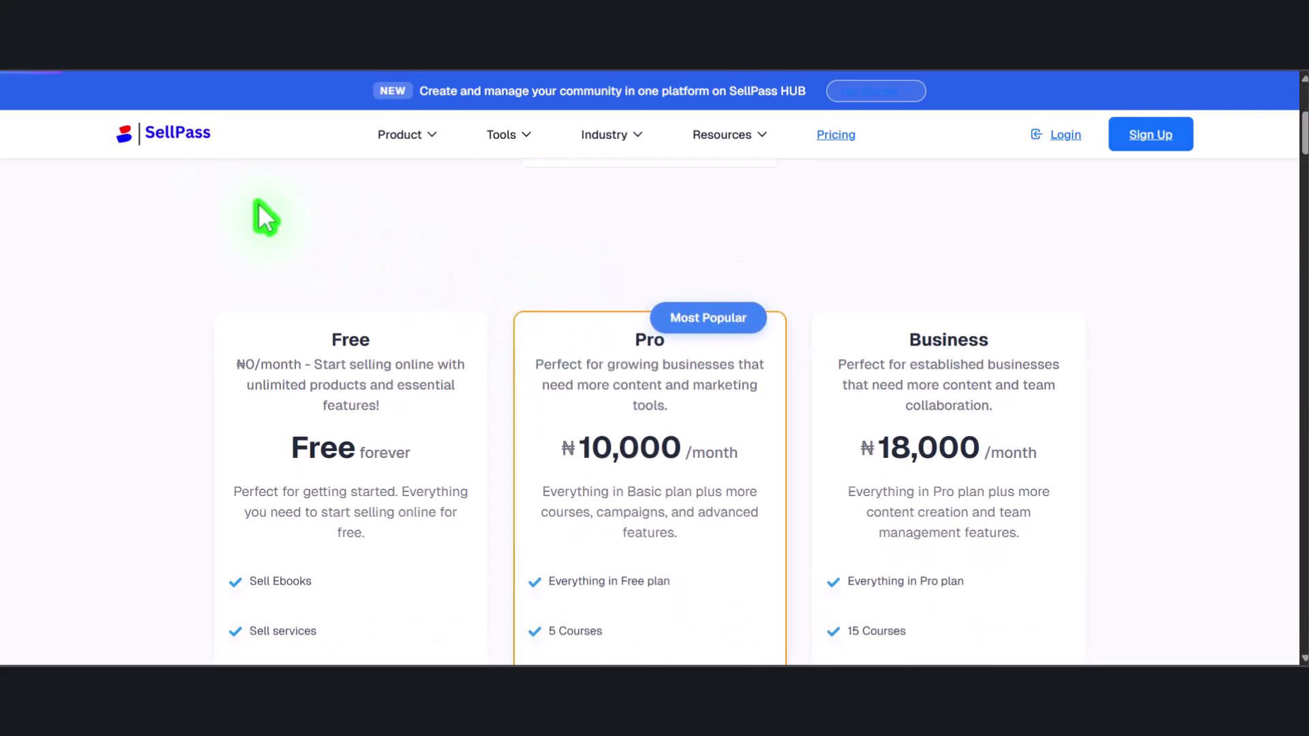
scroll(300, 272, "up", 5)
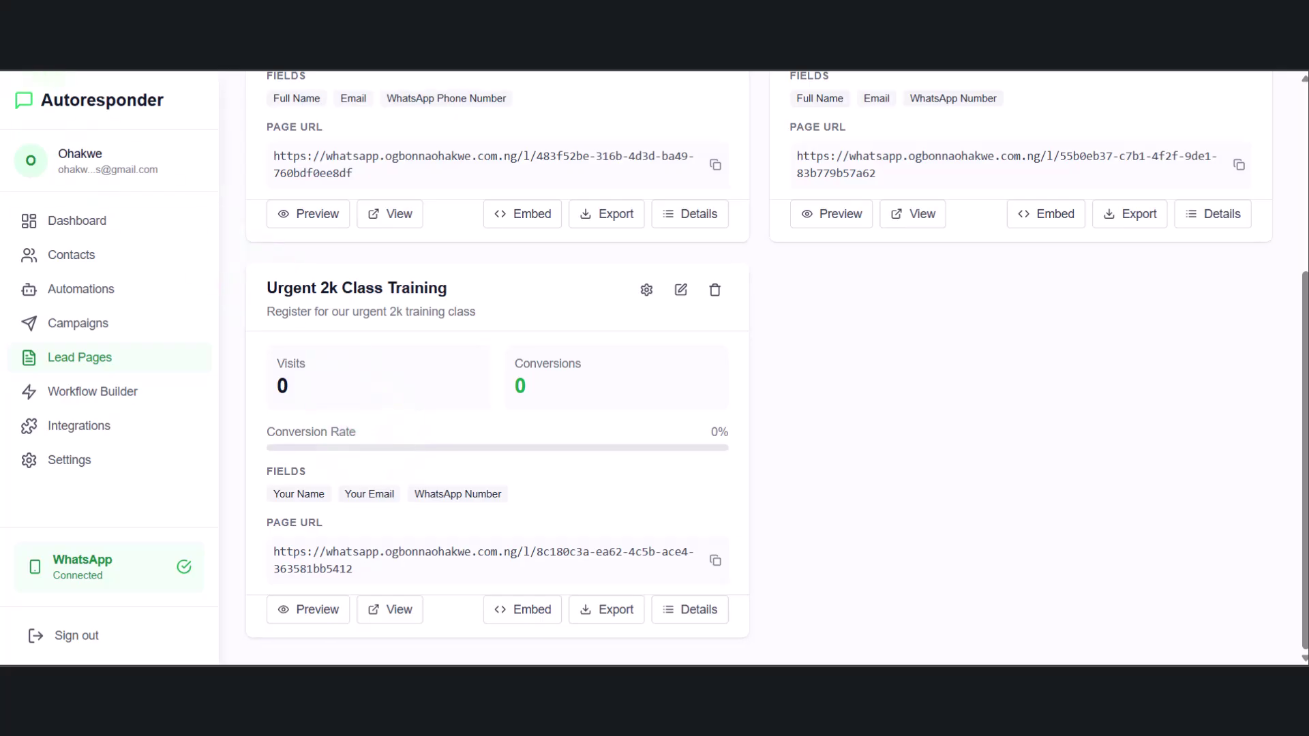
Reload Lead Pages and check Urgent 2k details show 1 visit, 1 conversion and 100% rate
key("F5")
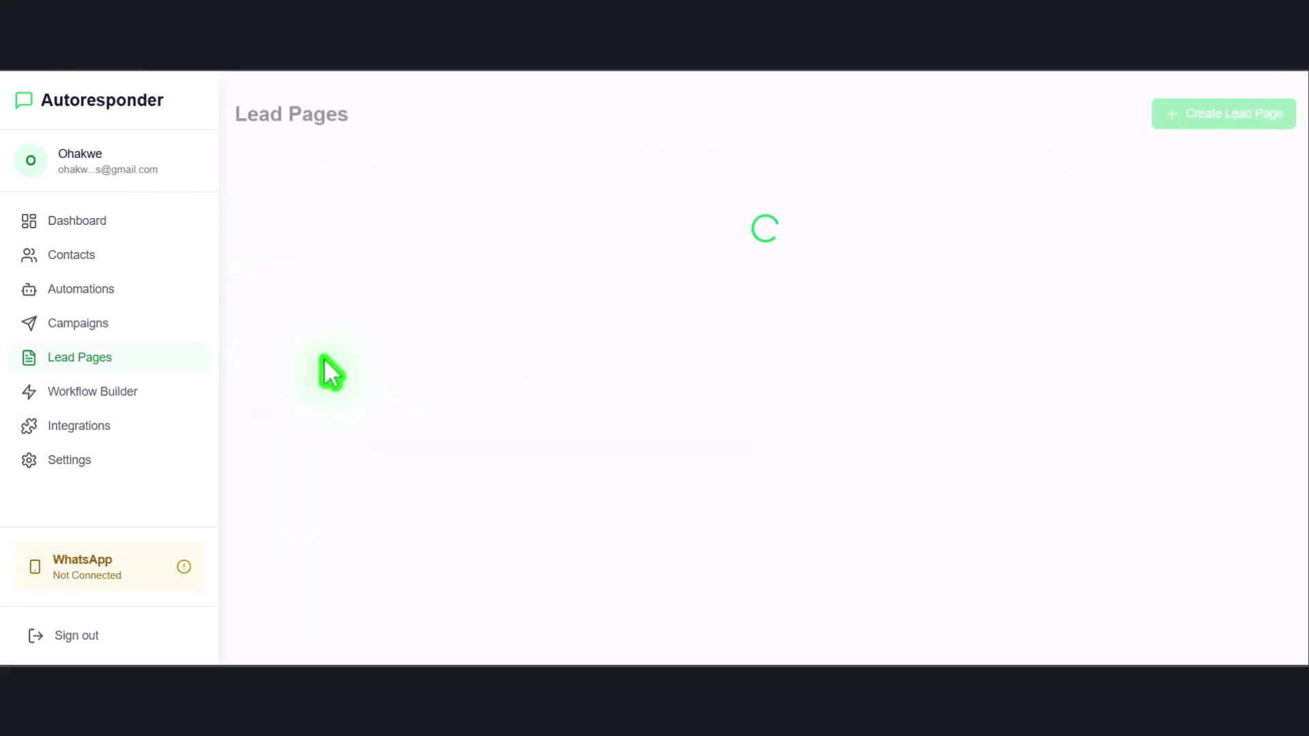
scroll(336, 429, "down", 4)
scroll(354, 409, "up", 3)
scroll(352, 395, "up", 1)
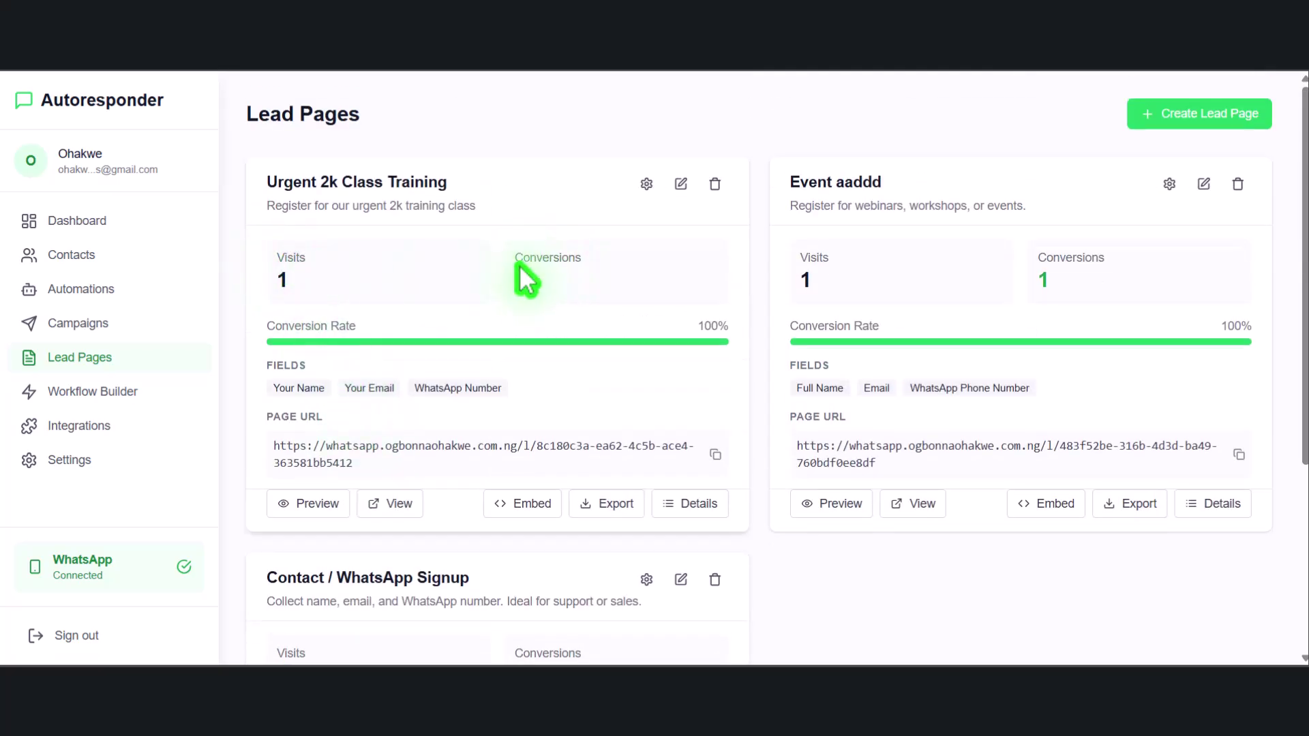
left_click(672, 503)
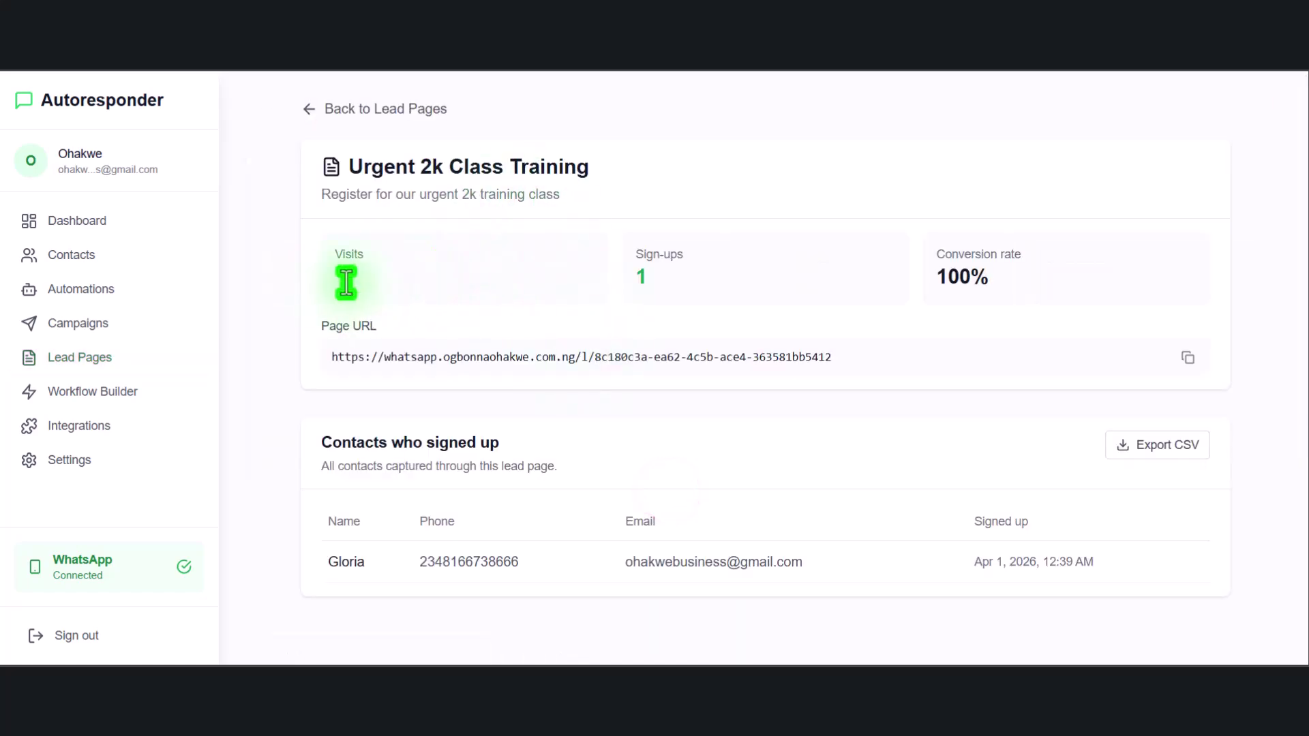
left_click(333, 274)
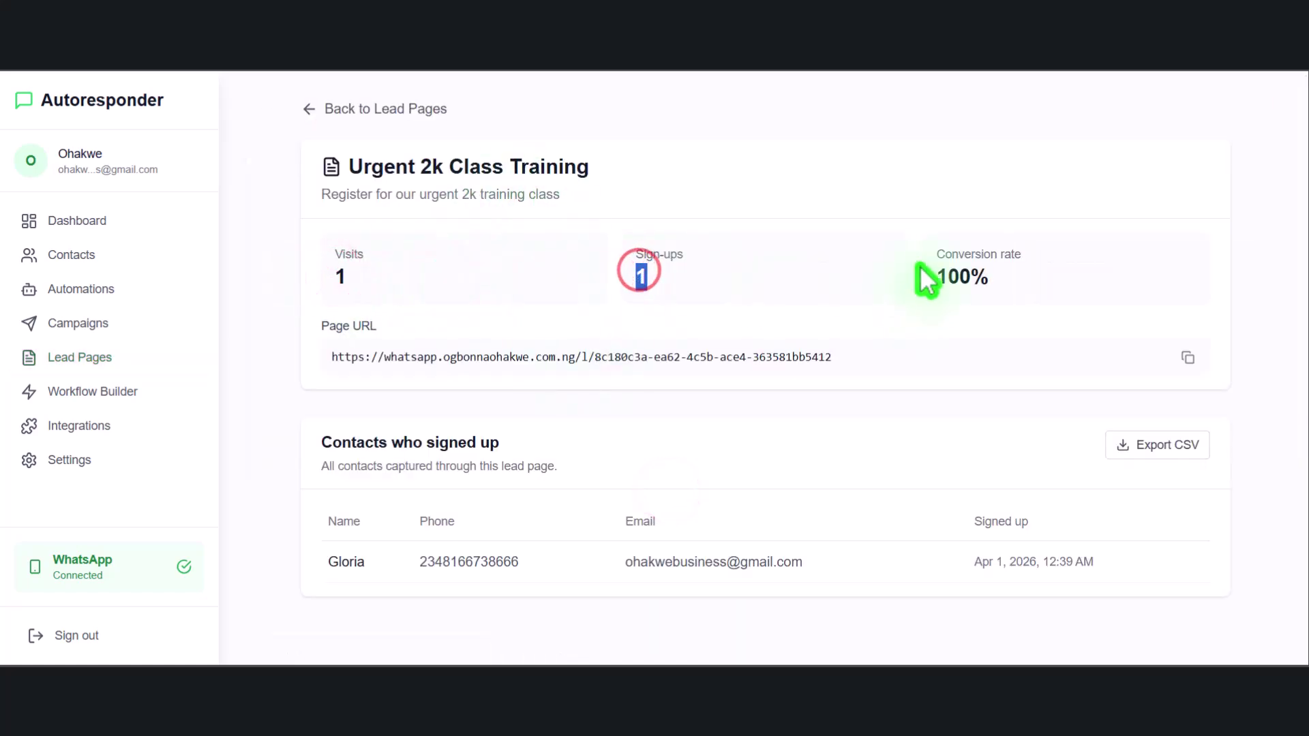
left_click_drag(921, 269, 1029, 278)
left_click(927, 237)
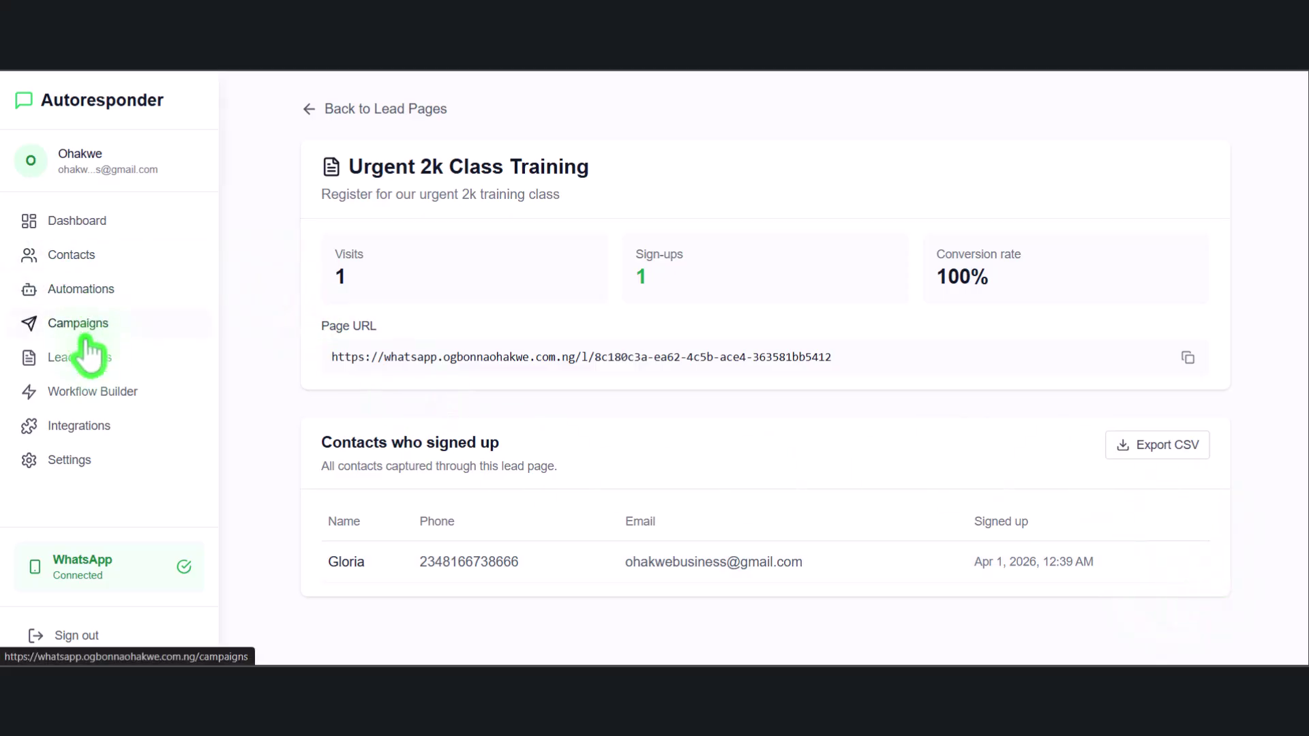
left_click(83, 358)
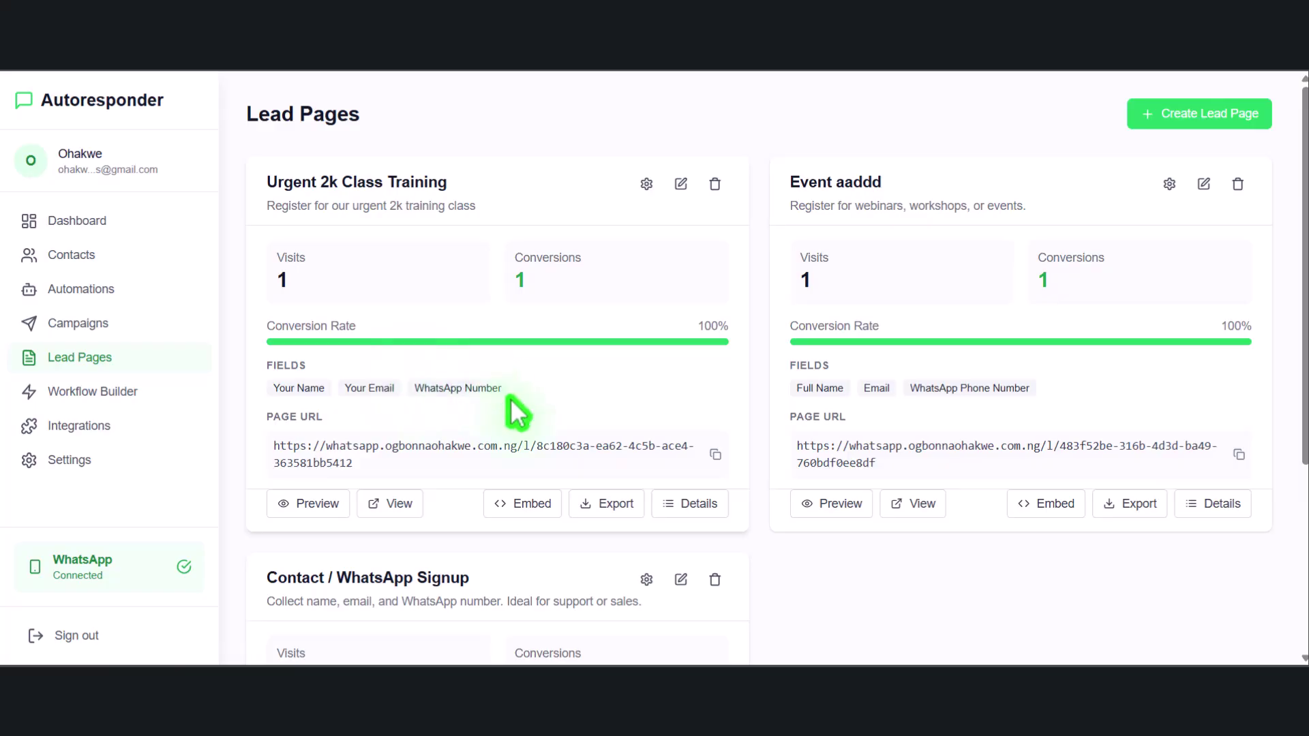
In Workflow Builder, browse the Workflow Templates and use the Welcome Sequence template
left_click(94, 394)
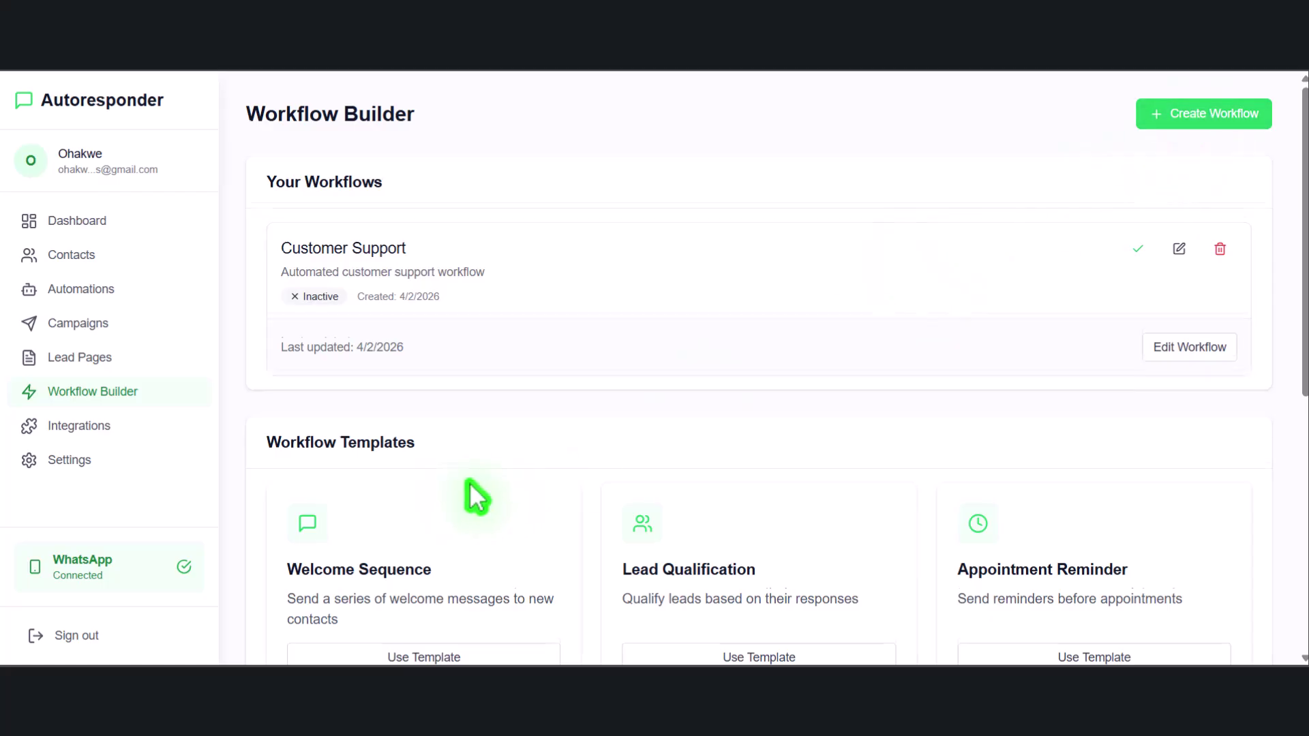
scroll(482, 497, "down", 2)
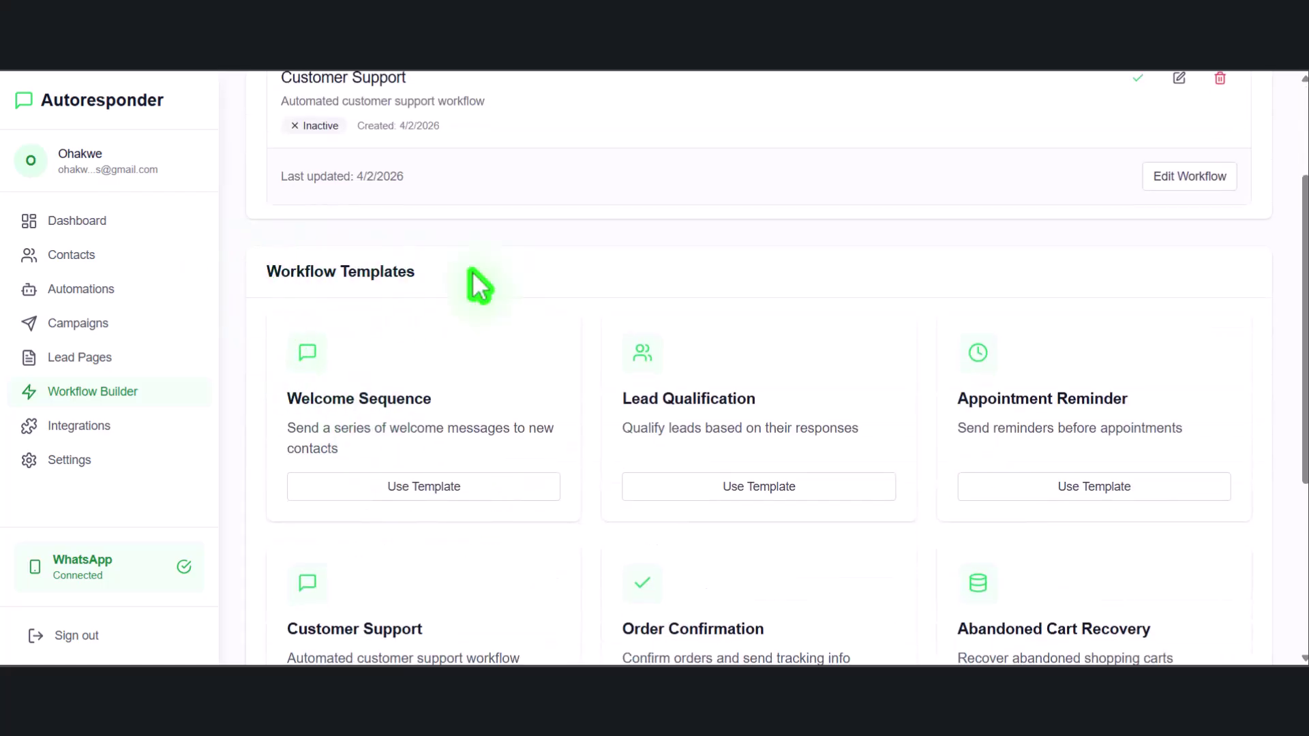
scroll(592, 339, "down", 2)
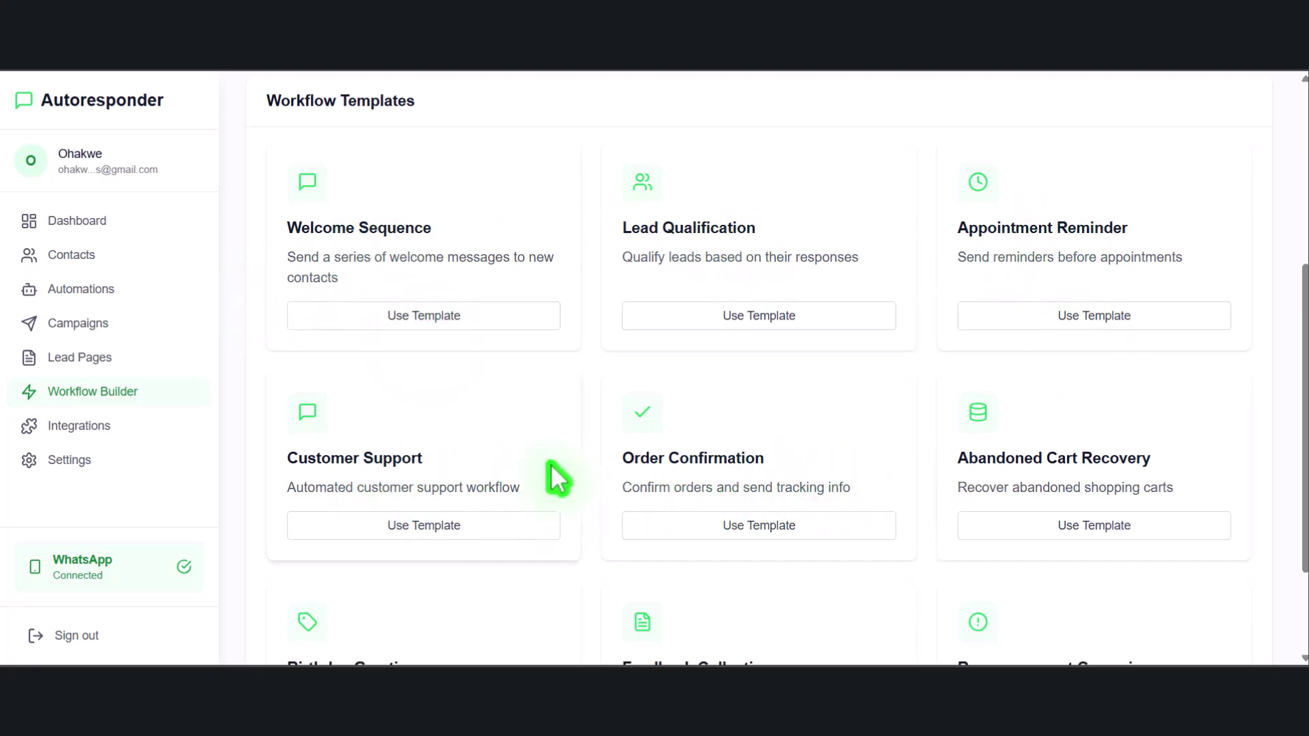
scroll(532, 480, "down", 2)
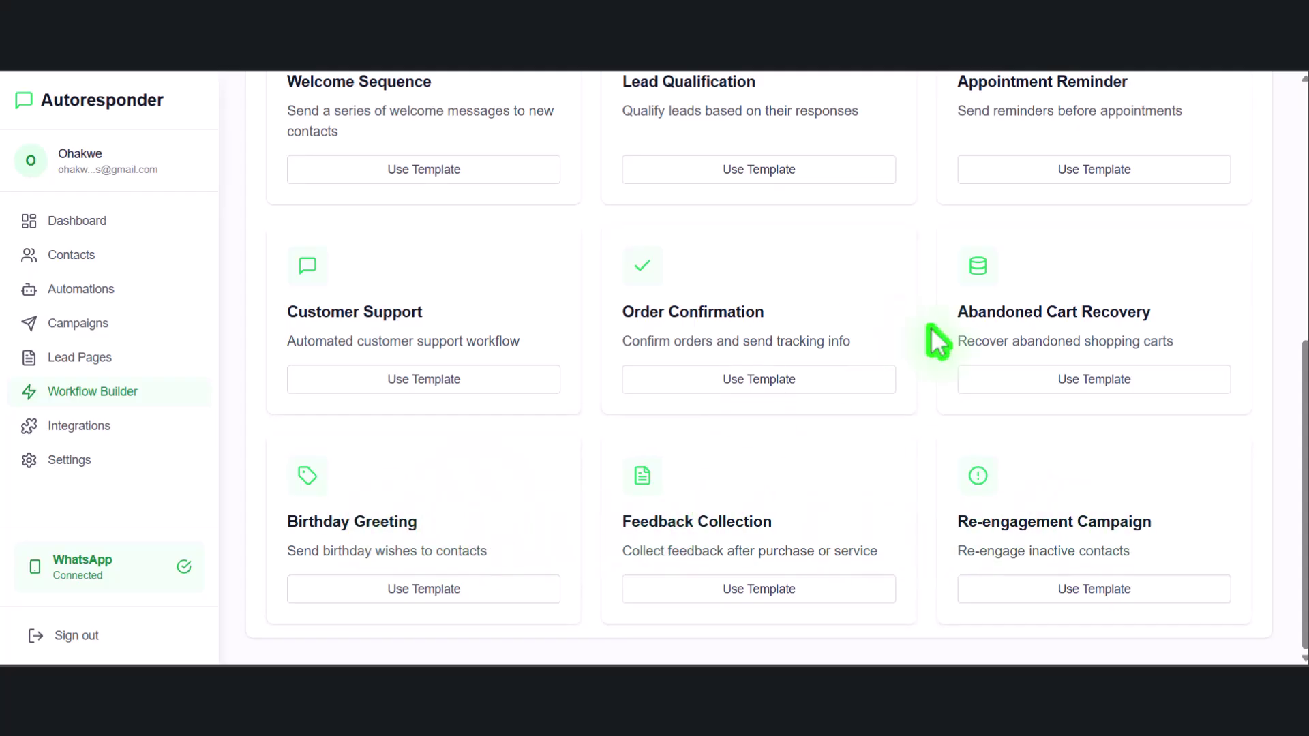
scroll(658, 321, "up", 2)
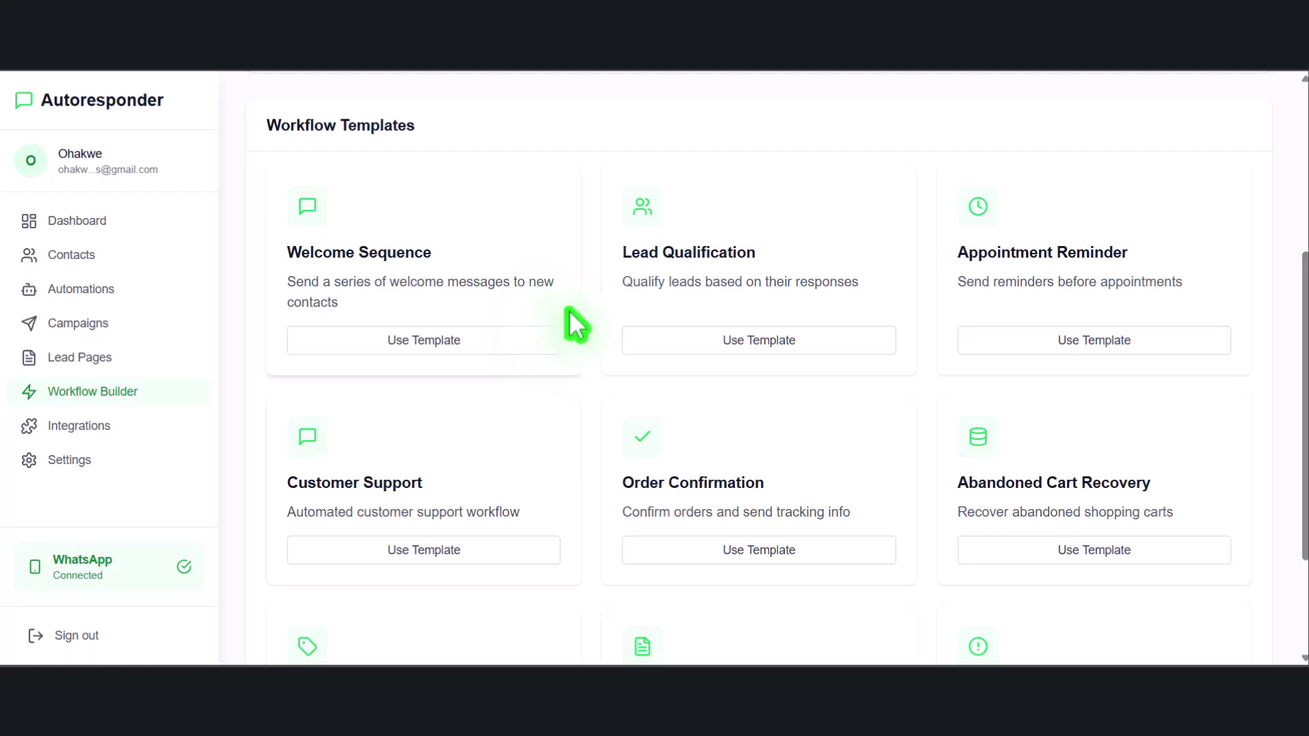
scroll(592, 304, "up", 1)
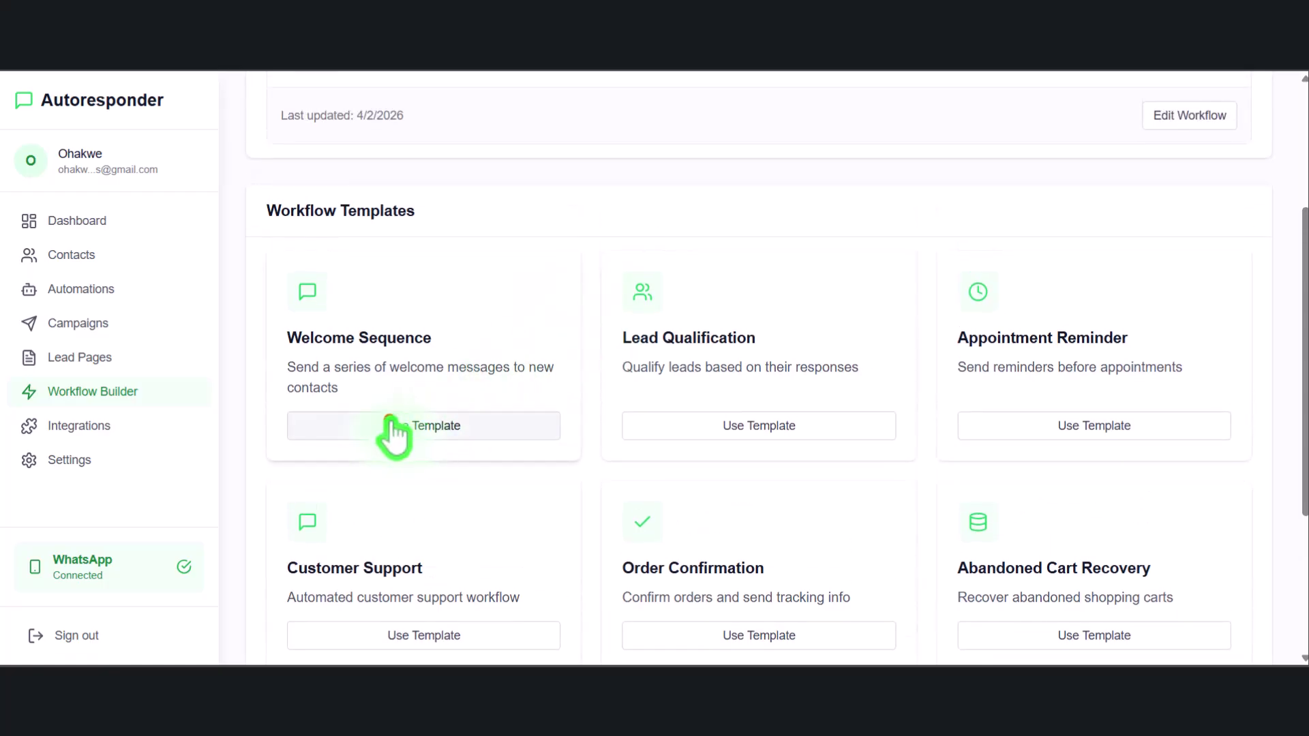
left_click(390, 419)
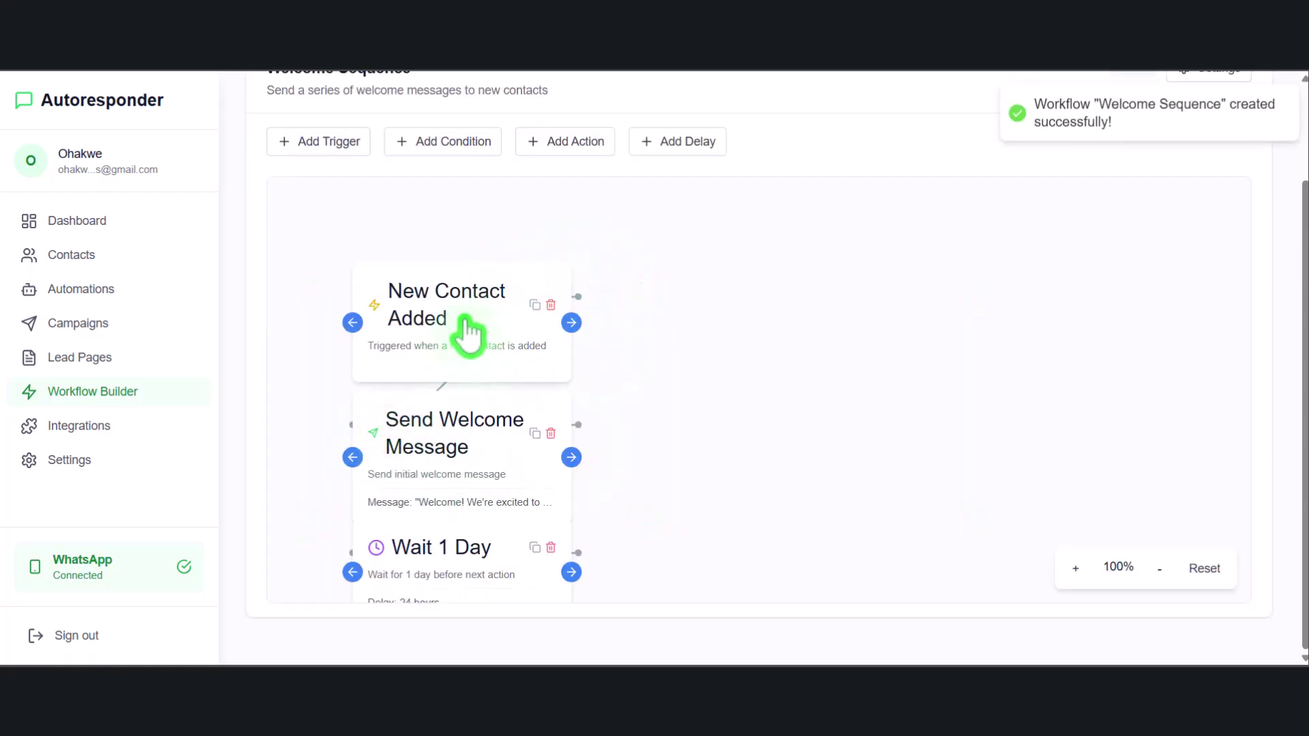
Drag New Contact Added, Send Welcome Message and Send Follow-up apart, zooming the canvas out
left_click_drag(466, 330, 431, 274)
left_click_drag(459, 447, 777, 337)
left_click_drag(490, 559, 464, 409)
scroll(969, 450, "down", 4)
scroll(1023, 491, "up", 4)
left_click(1159, 570)
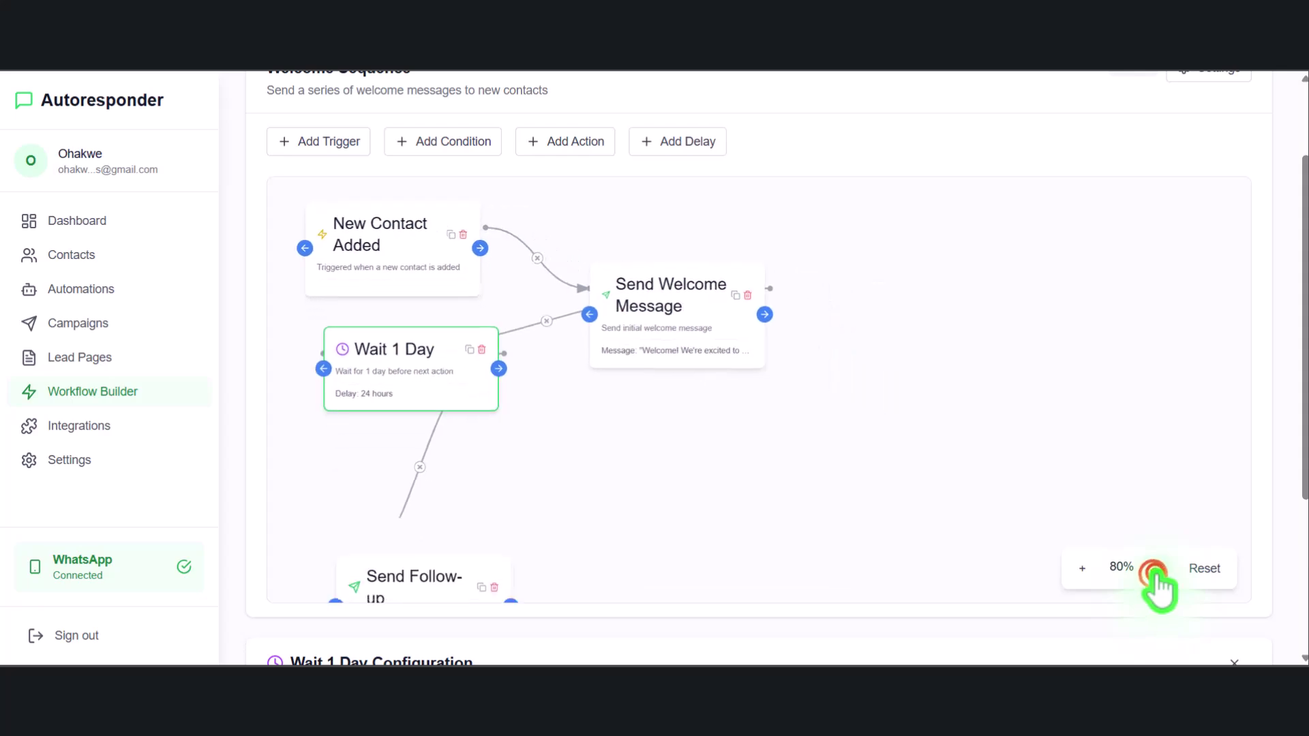
left_click(1159, 570)
left_click_drag(356, 520, 764, 488)
Reposition Send Welcome Message, New Contact Added and Wait 1 Day so they no longer overlap
left_click(721, 310)
left_click_drag(611, 304, 685, 328)
left_click_drag(556, 267, 664, 296)
mouse_move(477, 293)
left_mouse_down()
mouse_move(430, 266)
mouse_move(459, 257)
mouse_move(475, 285)
left_mouse_up()
left_click_drag(461, 398, 538, 448)
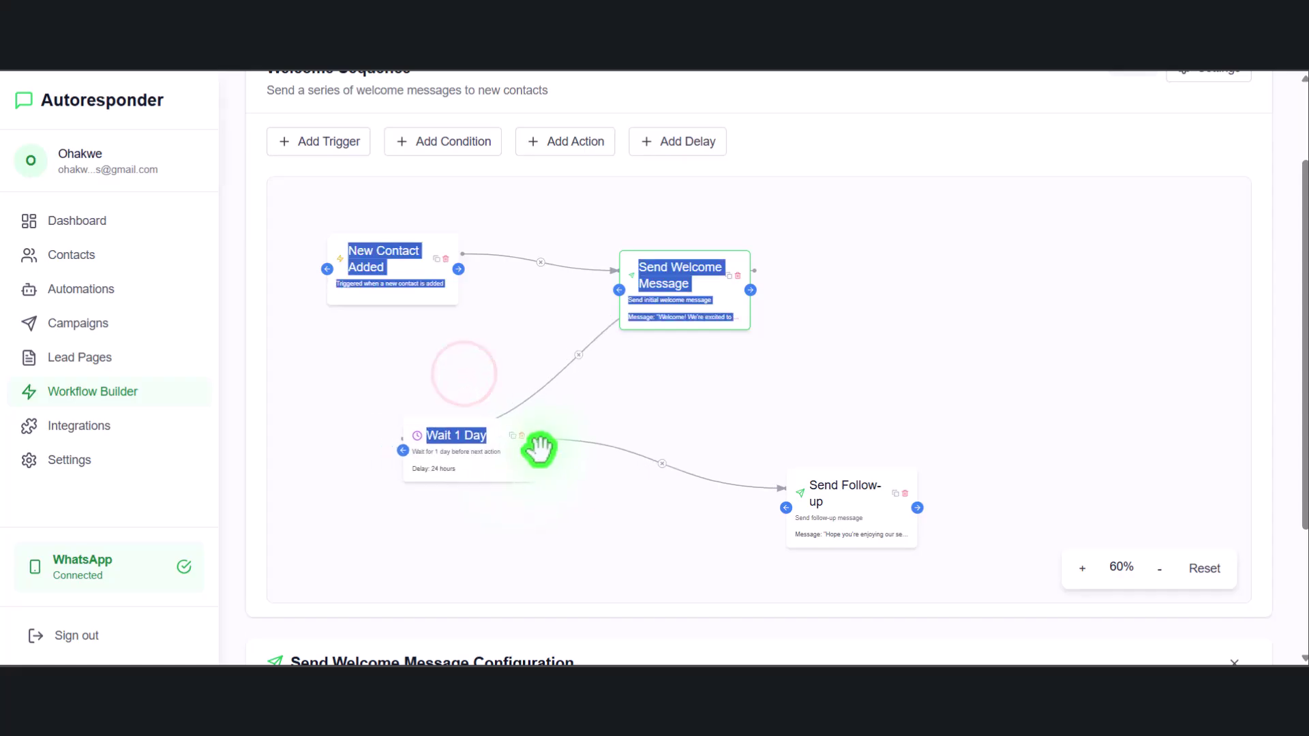
left_click(313, 380)
scroll(432, 325, "up", 5)
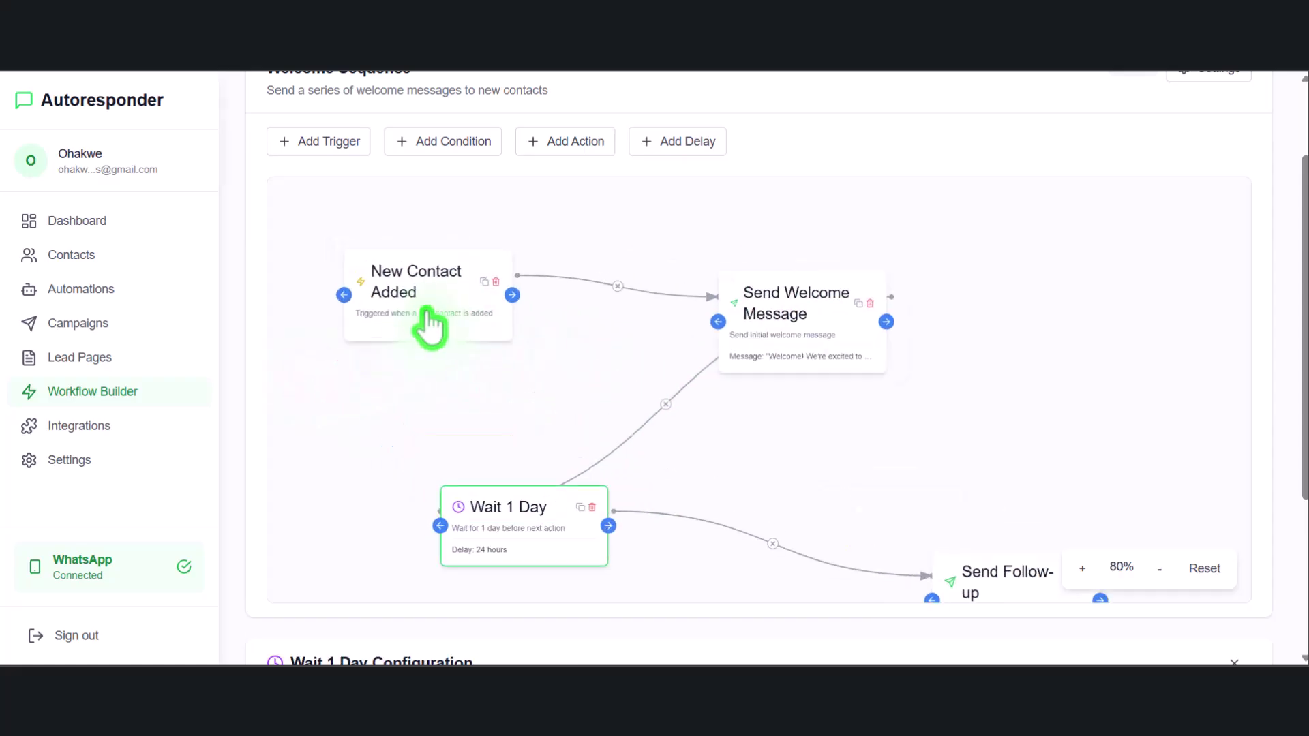
scroll(503, 332, "down", 2)
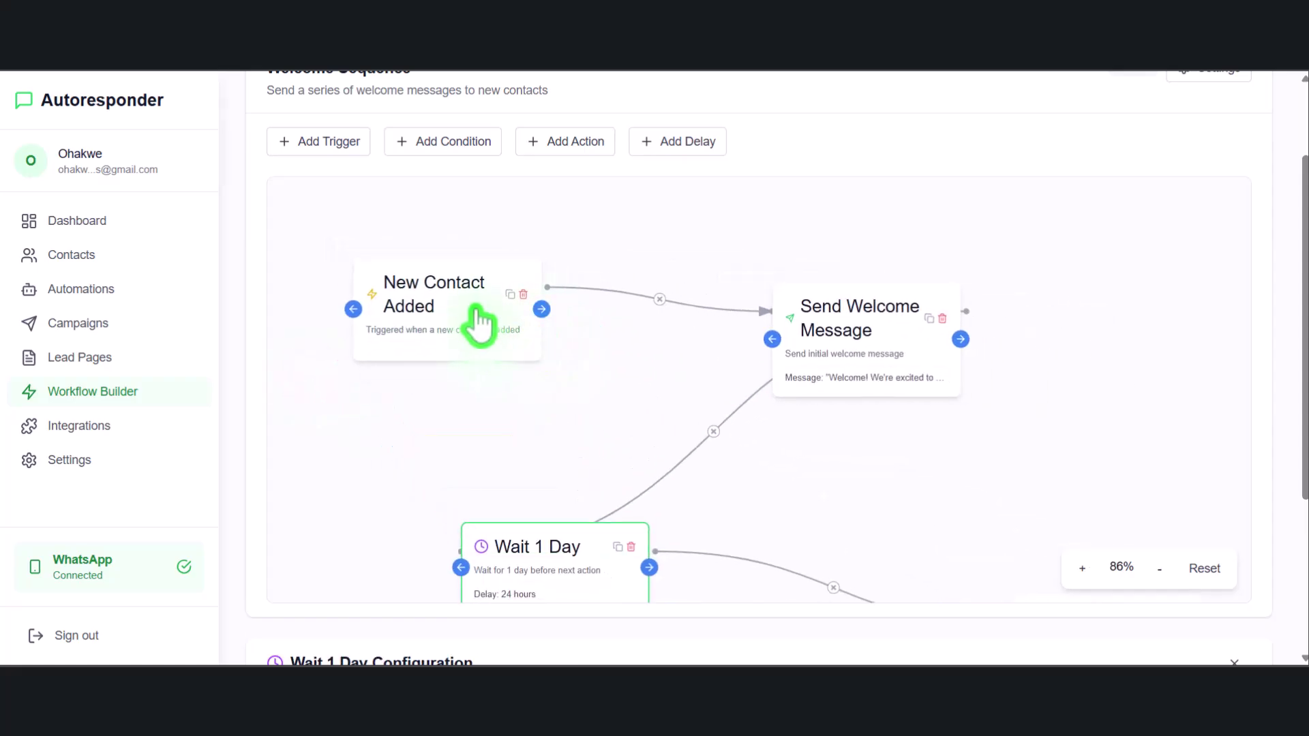
Fine-tune the spacing between New Contact Added and Send Welcome Message
left_click(480, 326)
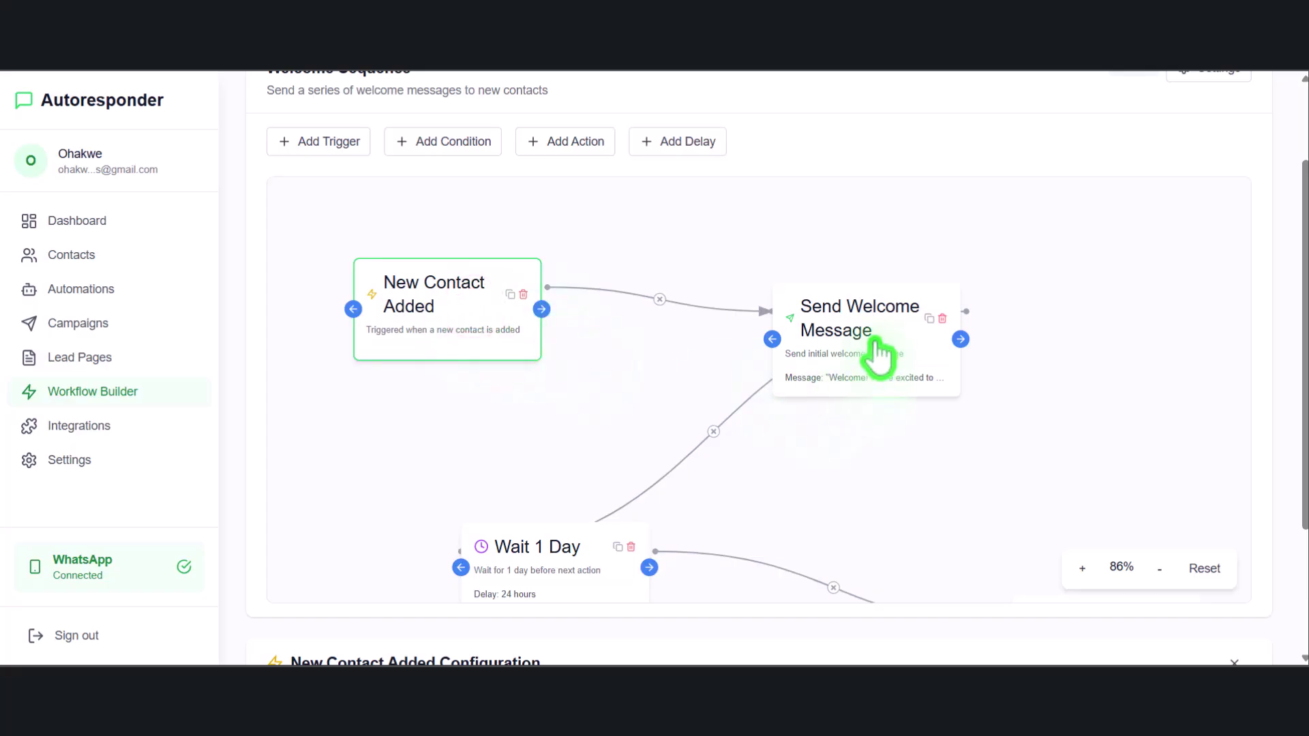
left_click_drag(879, 353, 784, 365)
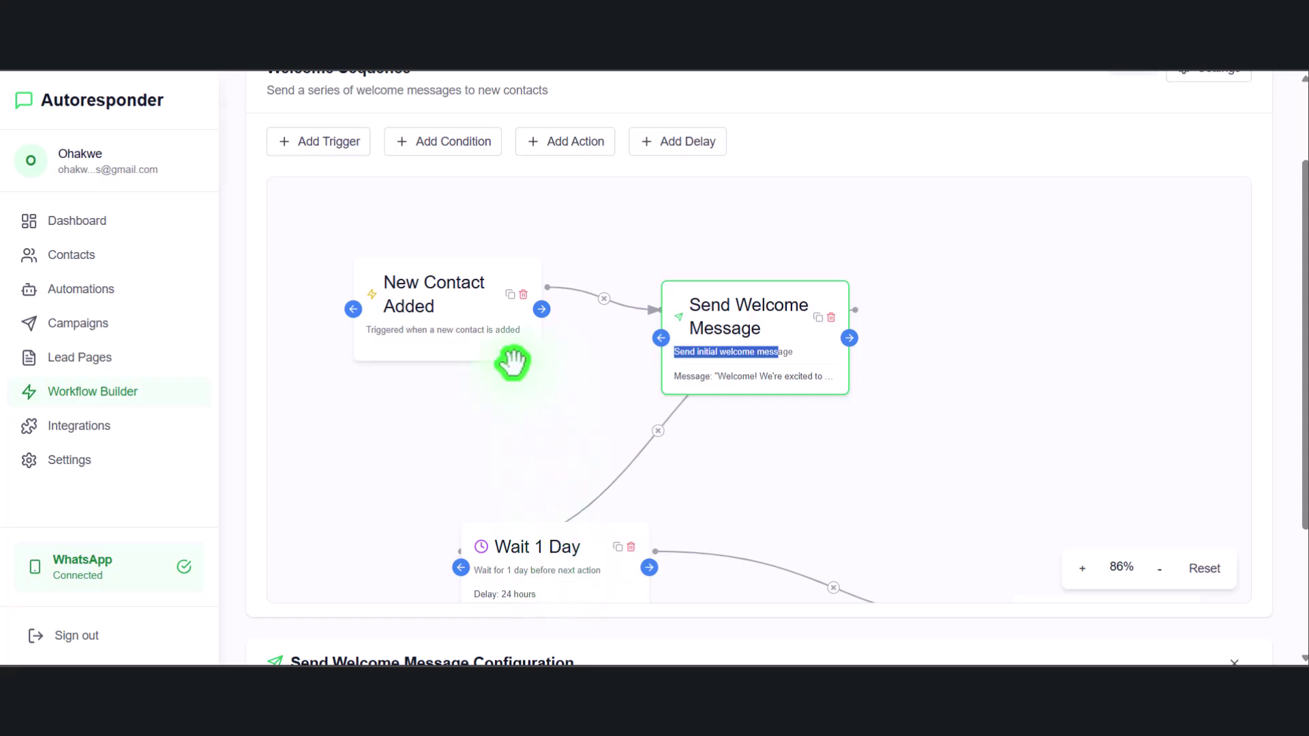
left_click_drag(505, 334, 484, 324)
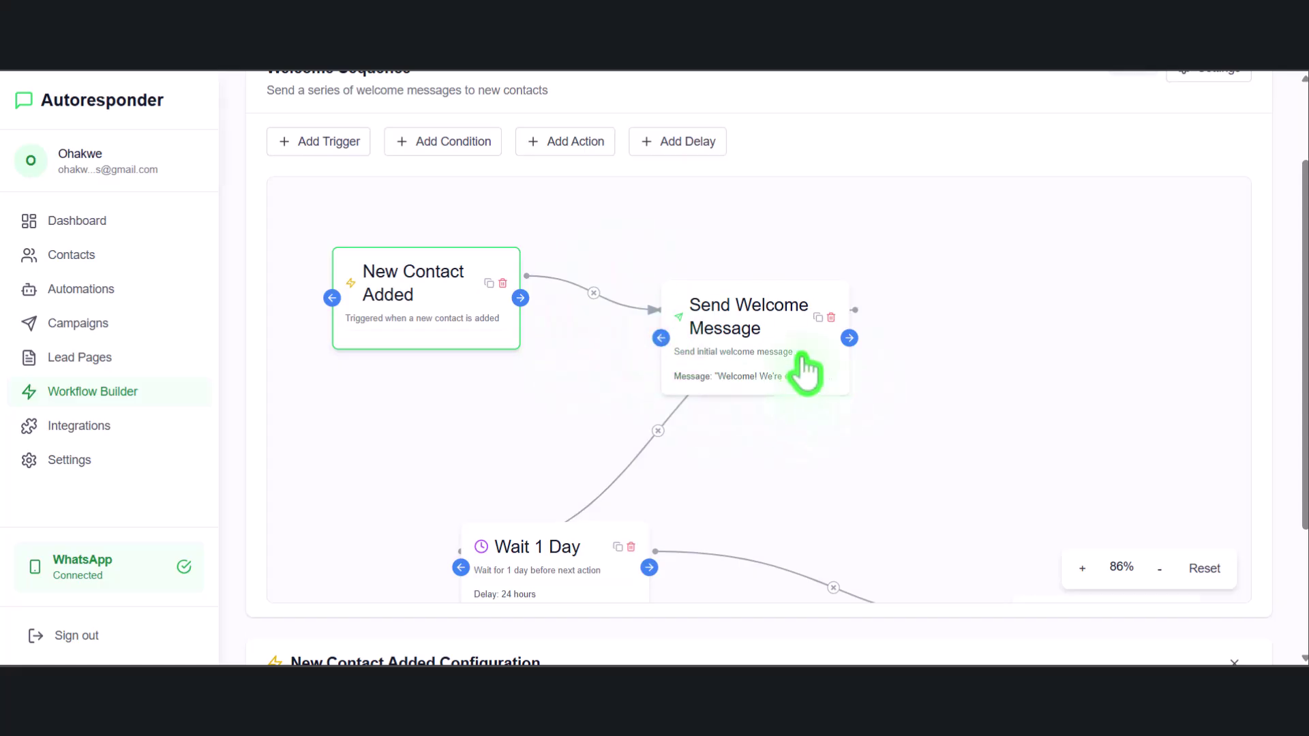
scroll(335, 189, "up", 1)
scroll(249, 163, "up", 2)
left_click(249, 163)
Browse trigger, condition, action and delay templates without adding any, then open New Contact Added's configuration
left_click(331, 260)
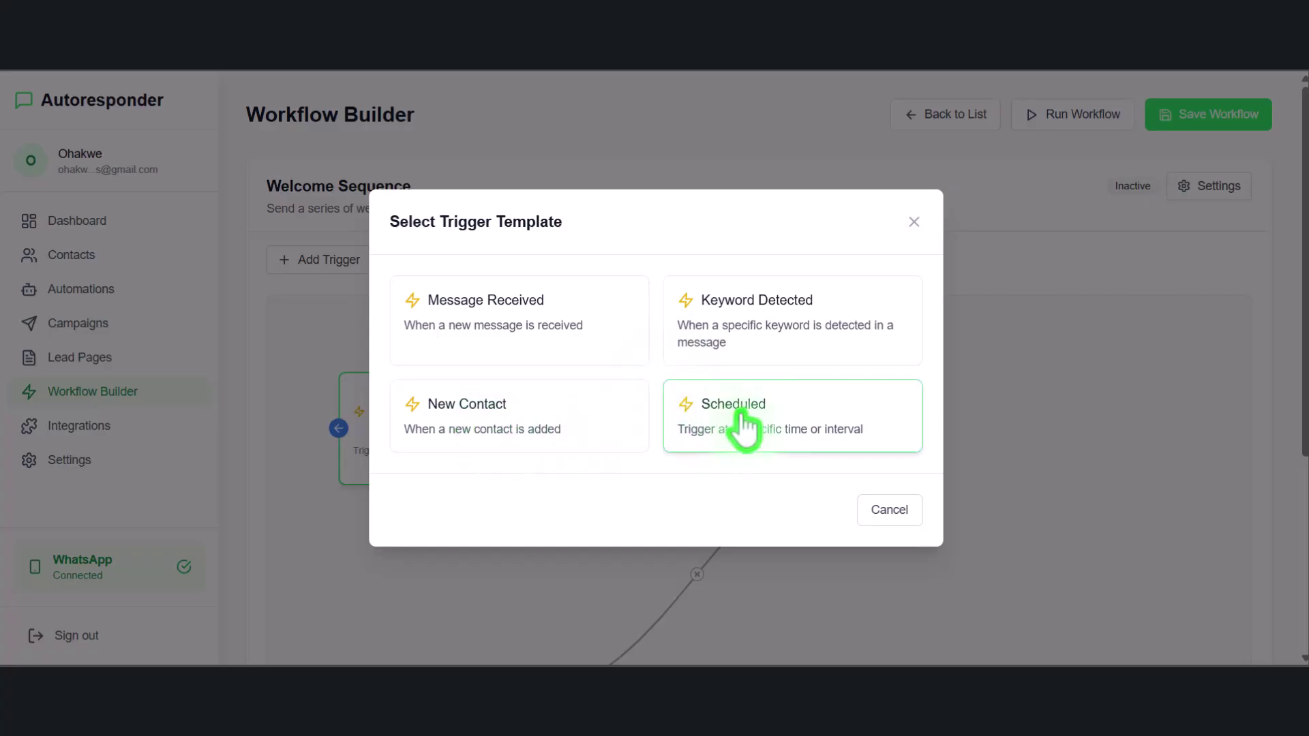
left_click(910, 512)
left_click(433, 257)
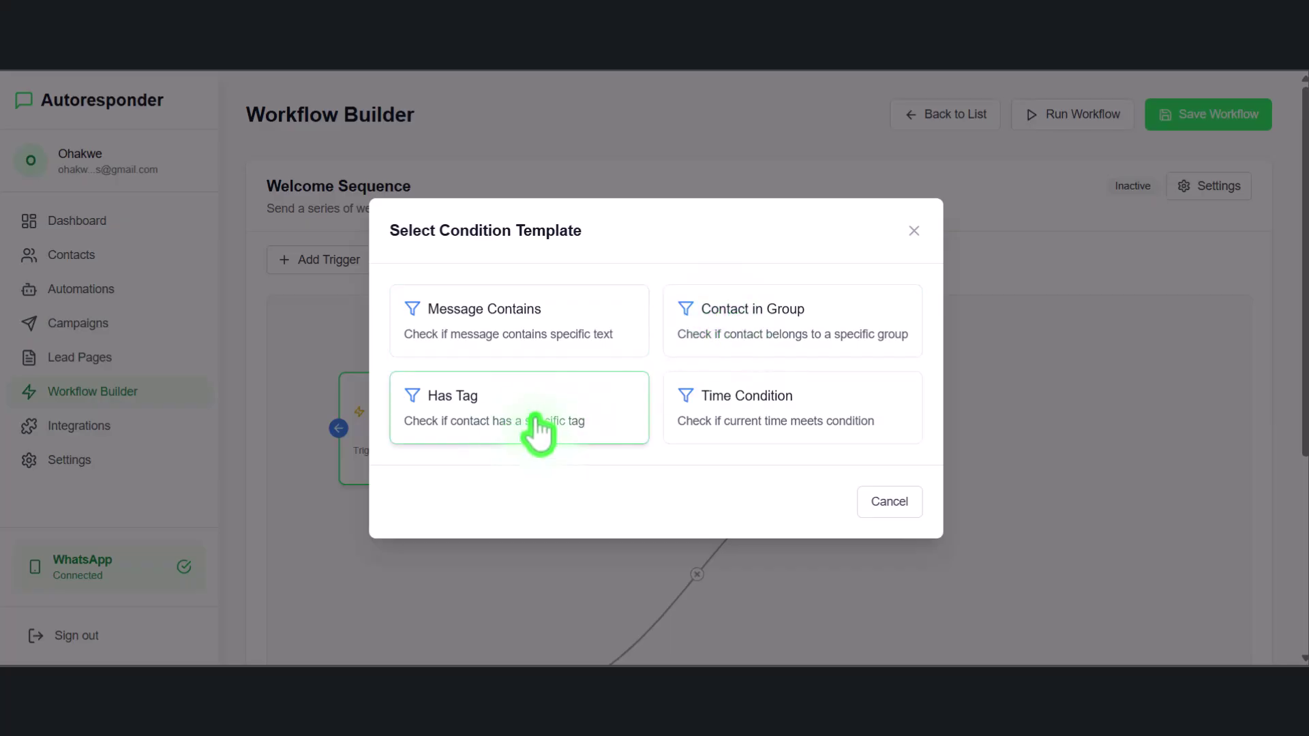
left_click(893, 503)
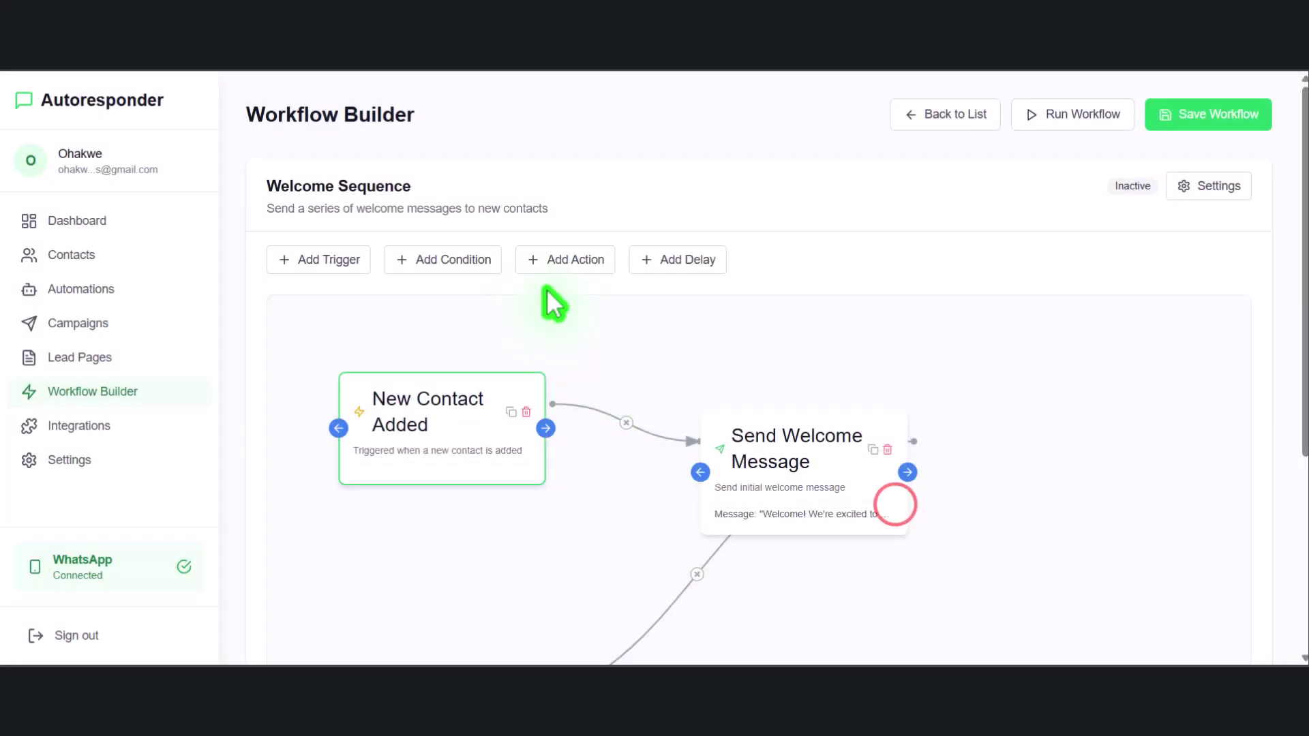
left_click(566, 263)
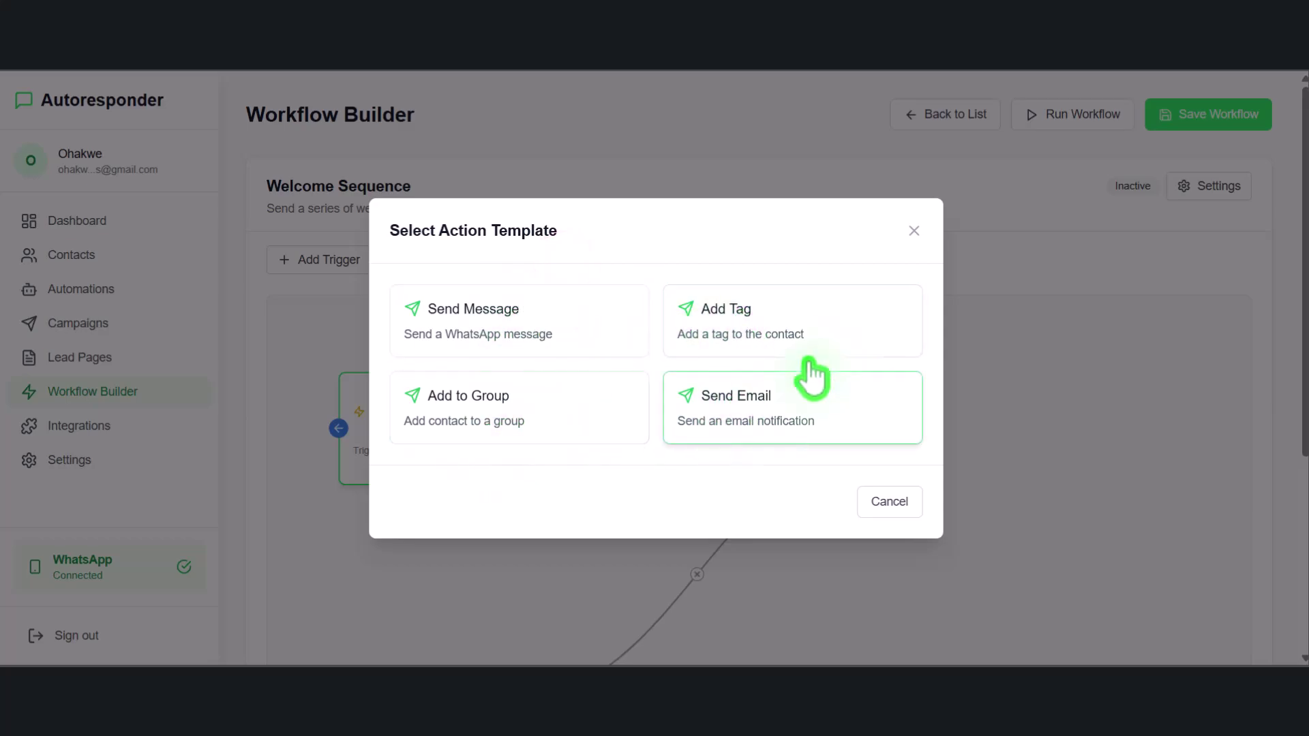
left_click(913, 229)
left_click(669, 259)
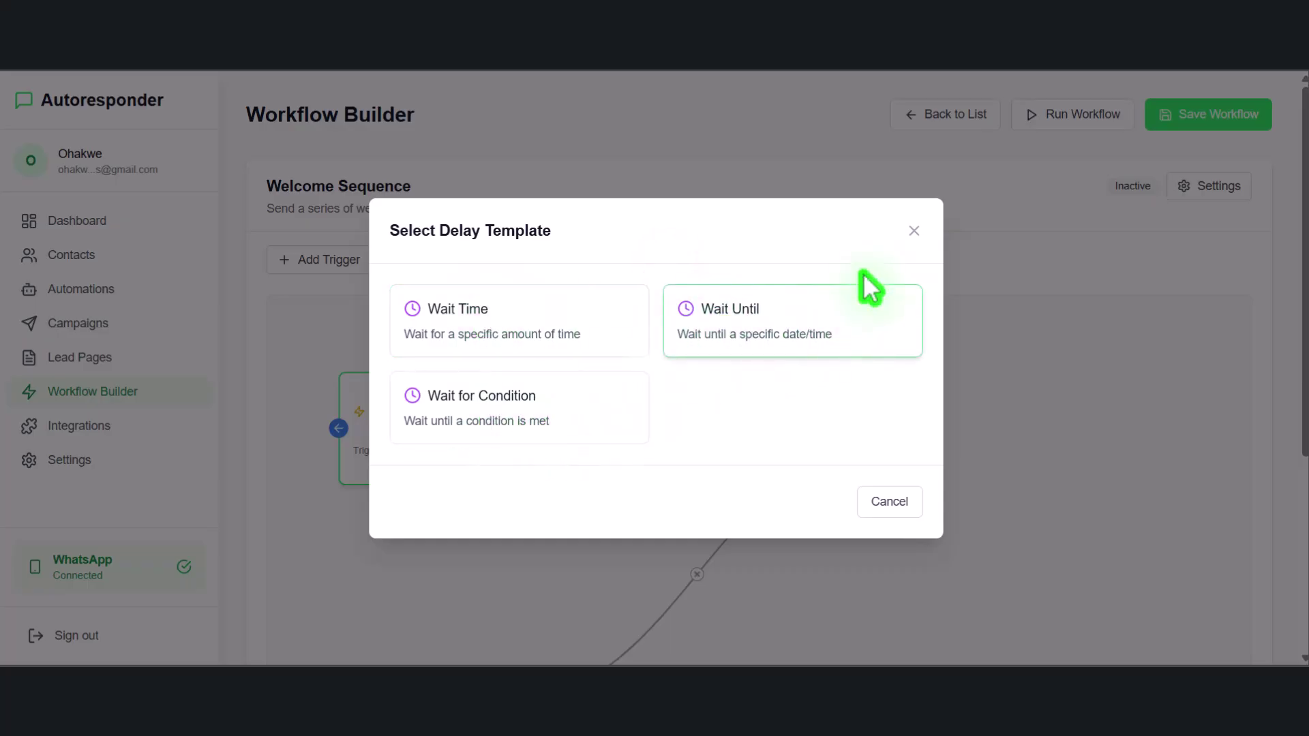
left_click(914, 230)
left_click(444, 428)
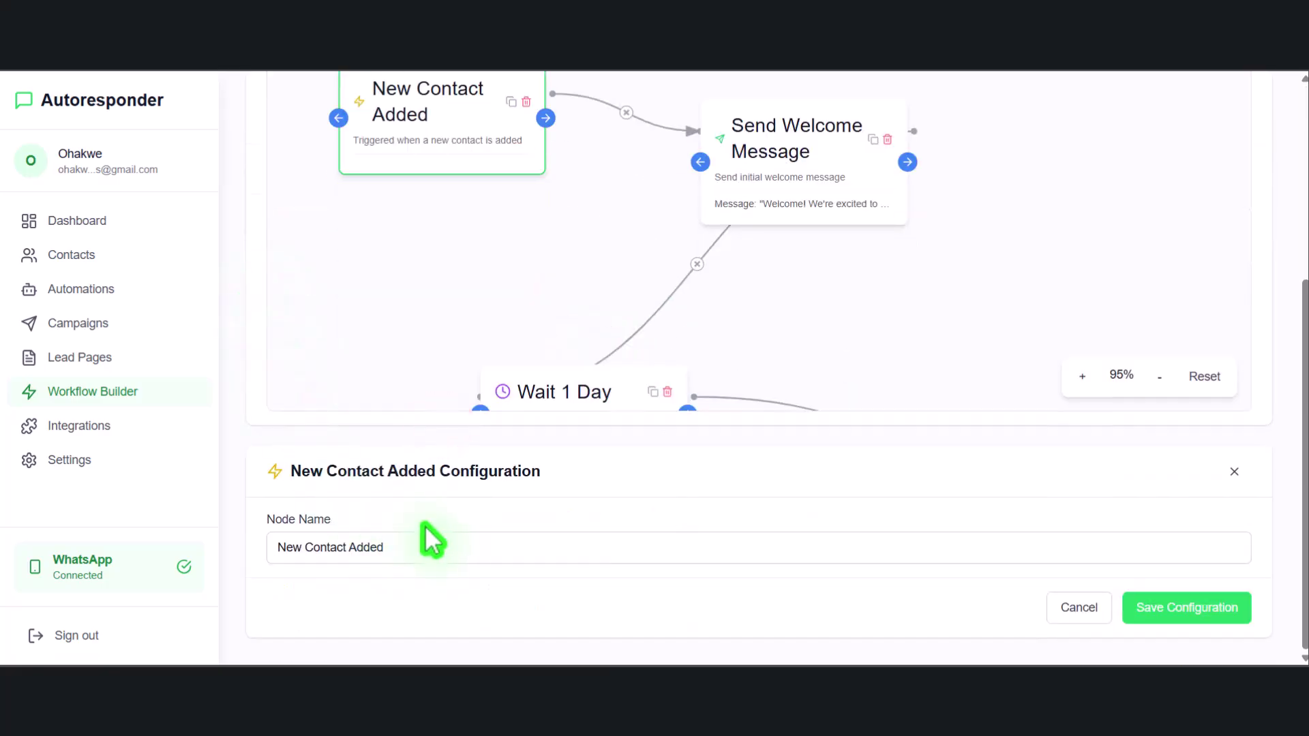
Inspect the New Contact Added and Send Welcome Message steps' settings
triple_click(477, 546)
left_click(269, 475)
scroll(246, 368, "up", 3)
left_click(783, 409)
scroll(293, 370, "down", 4)
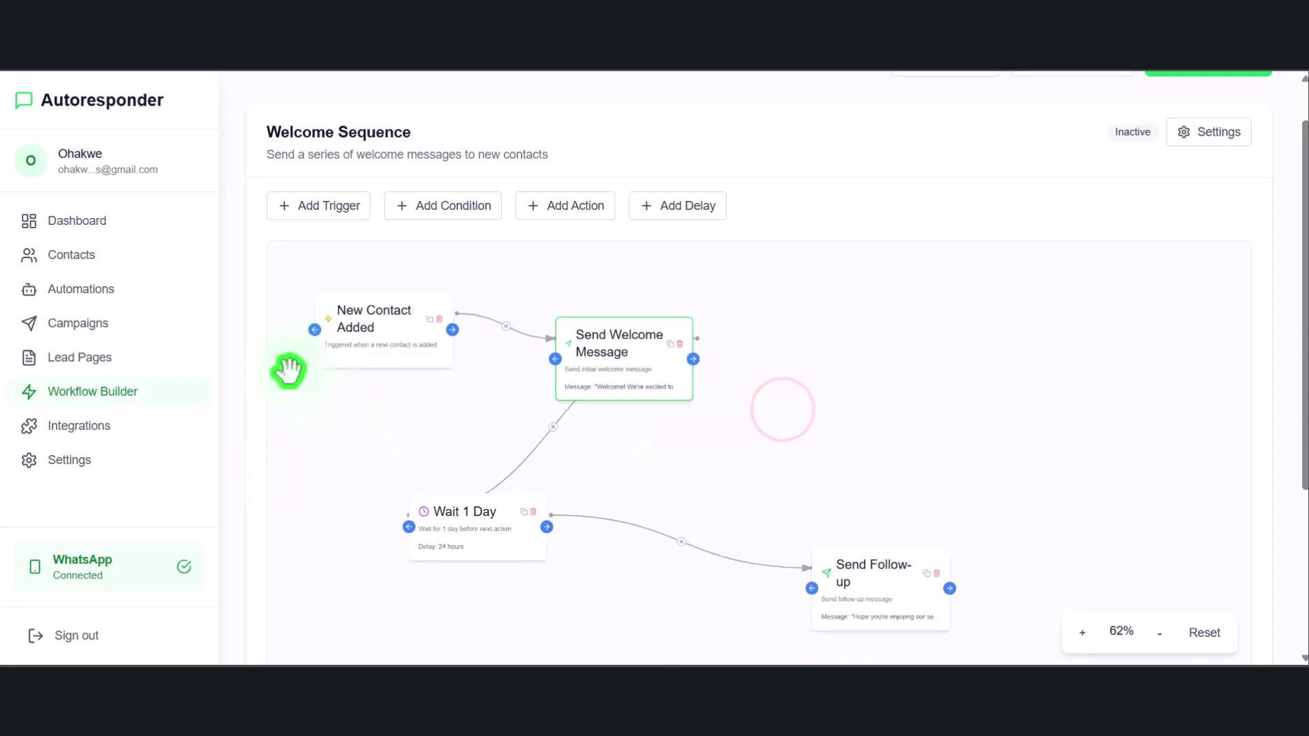
scroll(249, 409, "down", 4)
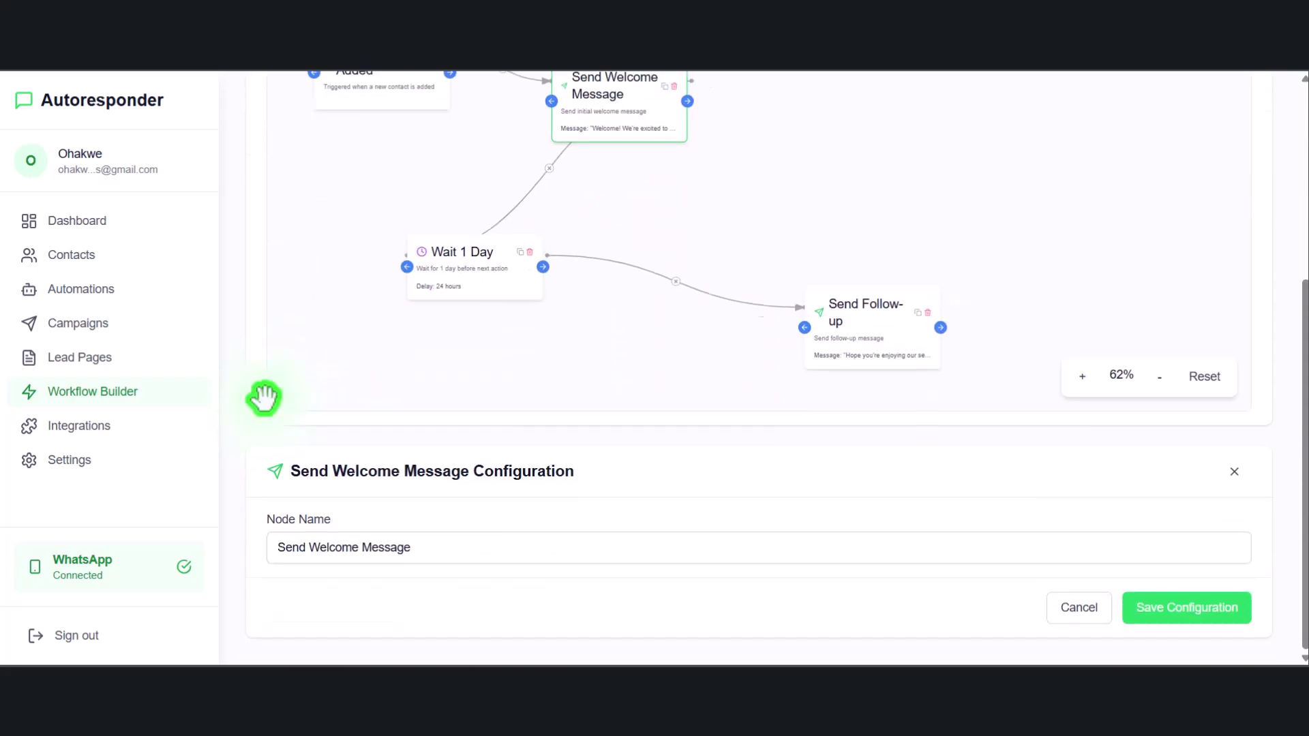
scroll(269, 403, "up", 5)
left_click_drag(465, 470, 453, 447)
Change the Wait 1 Day step's delay from 24 hours to 2 hours
left_click(459, 464)
left_click(452, 403)
scroll(377, 546, "down", 1)
scroll(377, 545, "down", 4)
left_click(412, 482)
left_click(413, 548)
left_click(402, 588)
double_click(308, 559)
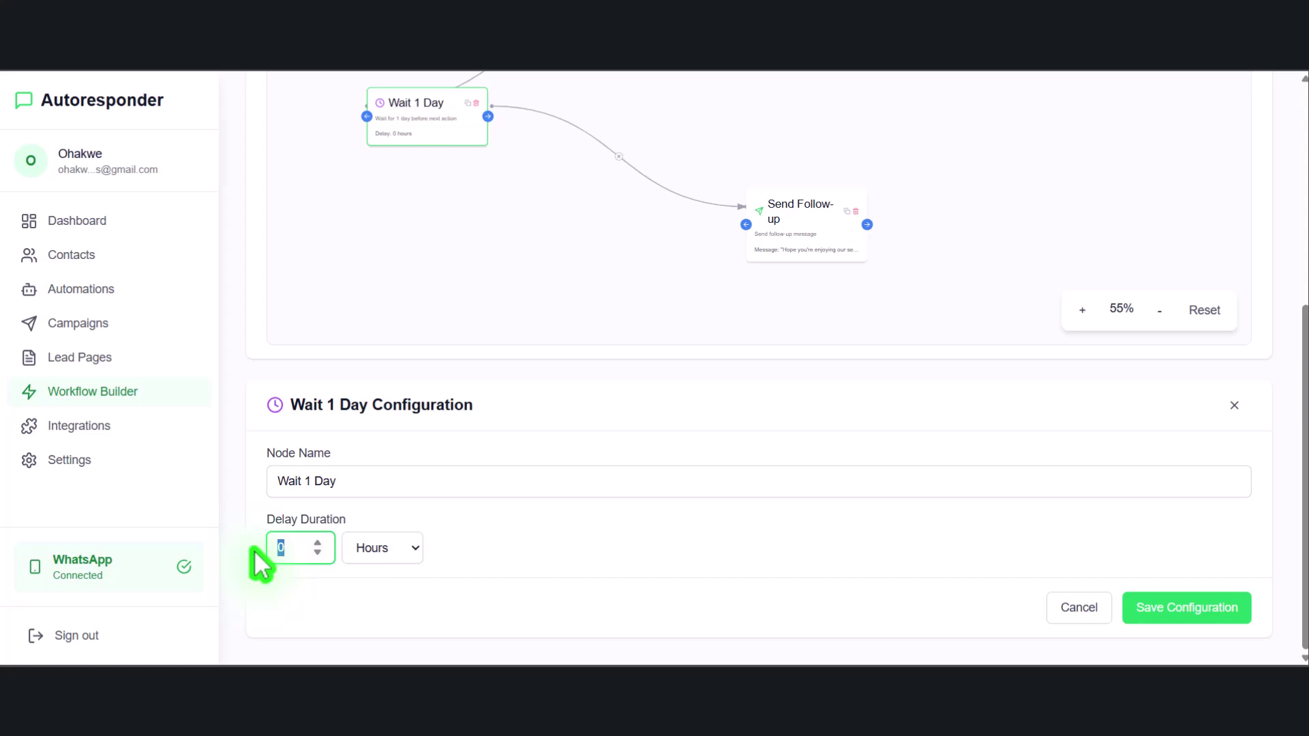
left_click(246, 525)
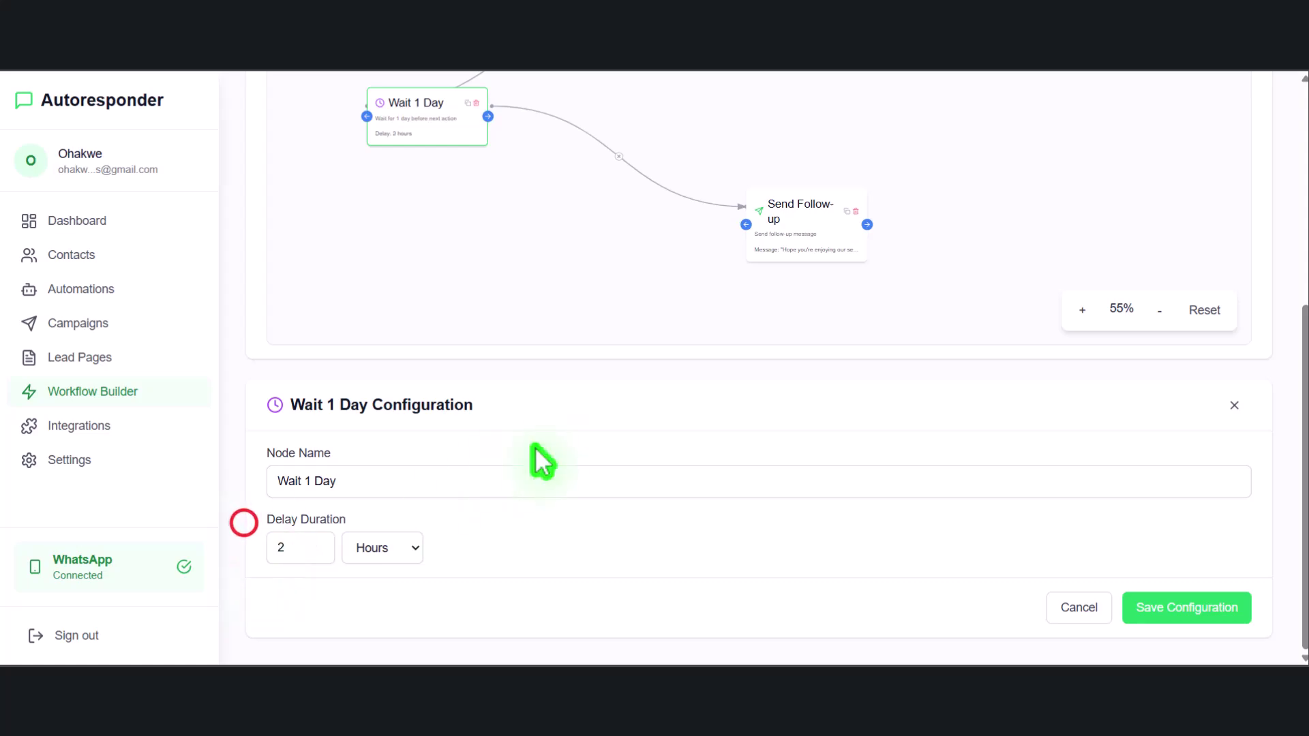
Start a test run of the Welcome Sequence workflow
scroll(777, 265, "up", 1)
left_click_drag(812, 323, 754, 272)
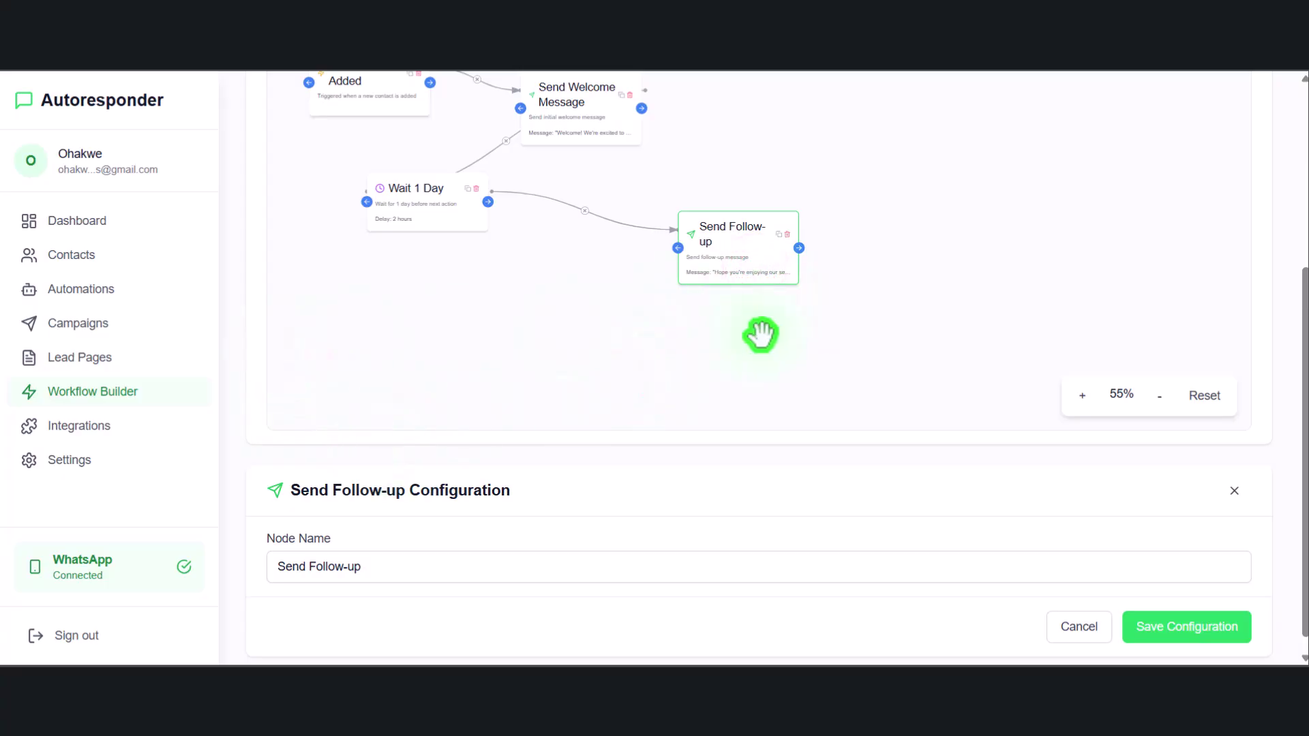
scroll(760, 334, "up", 4)
scroll(232, 281, "up", 4)
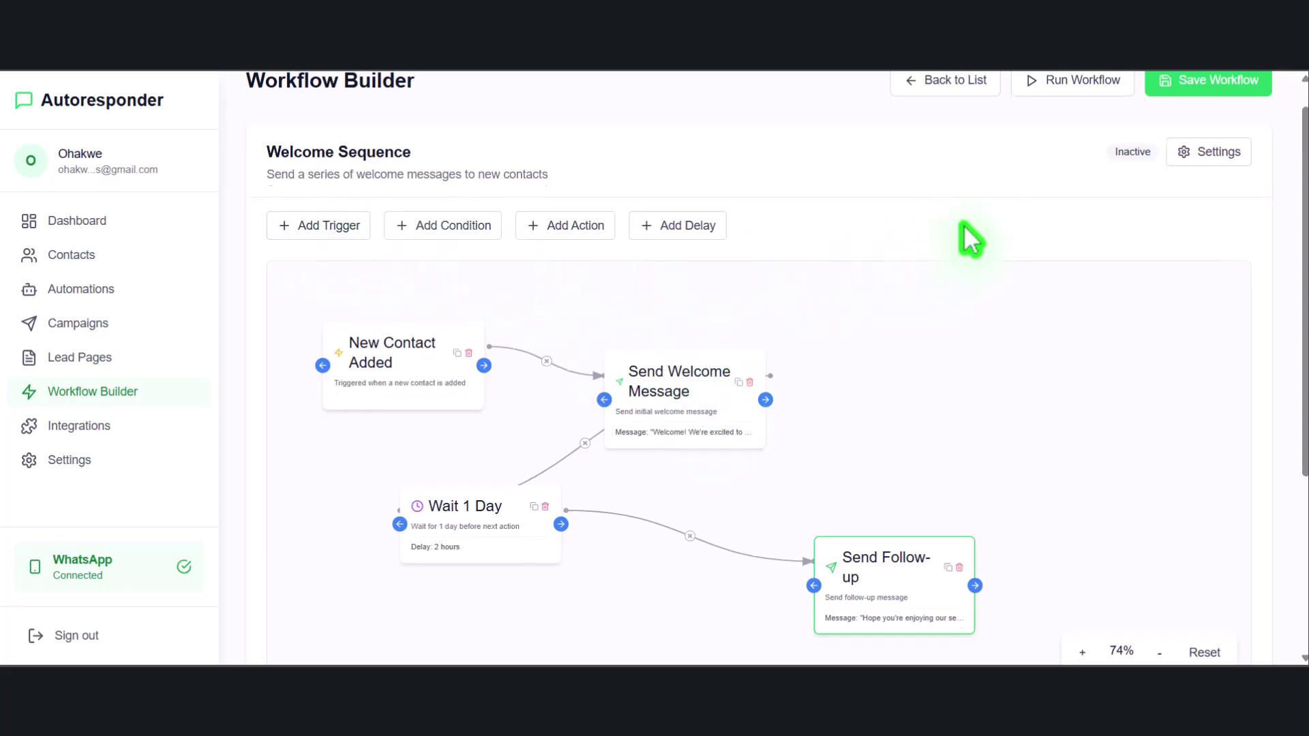
scroll(964, 234, "up", 1)
left_click(1079, 117)
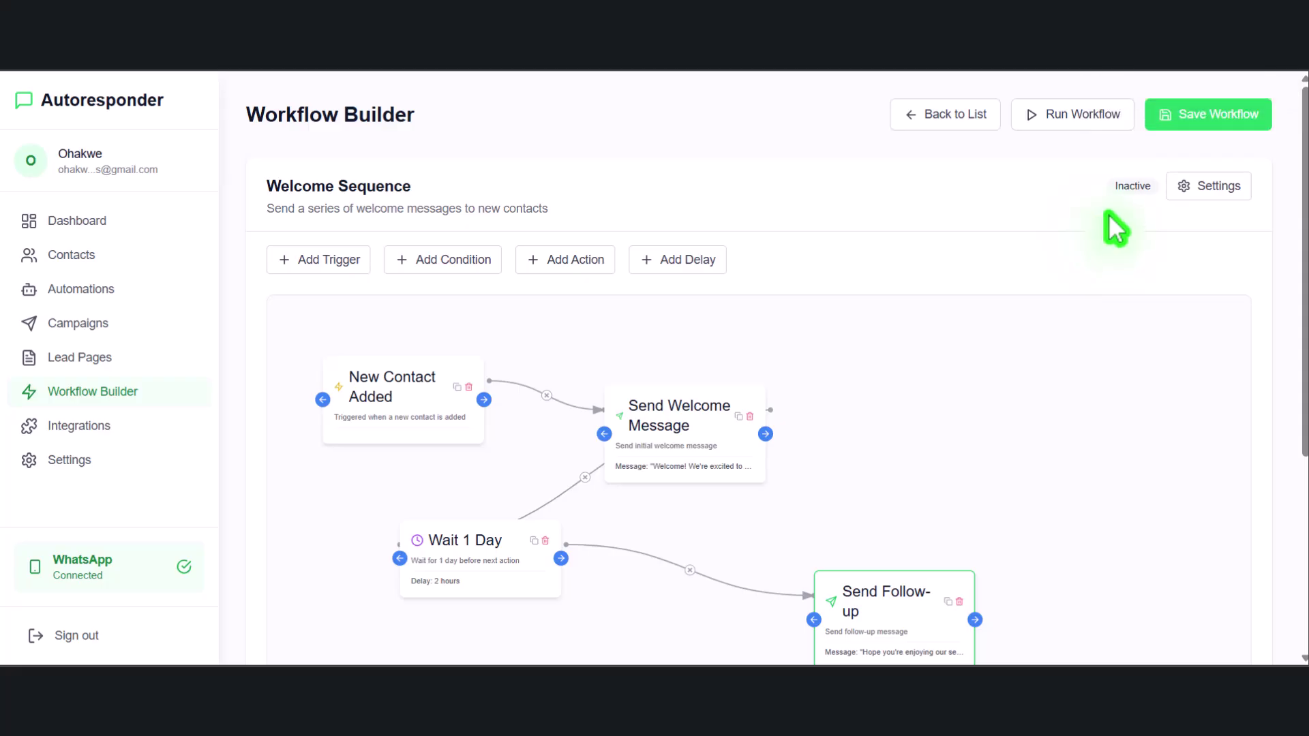
Save the Welcome Sequence workflow, go back to the workflow list, then open Integrations
left_click(1187, 114)
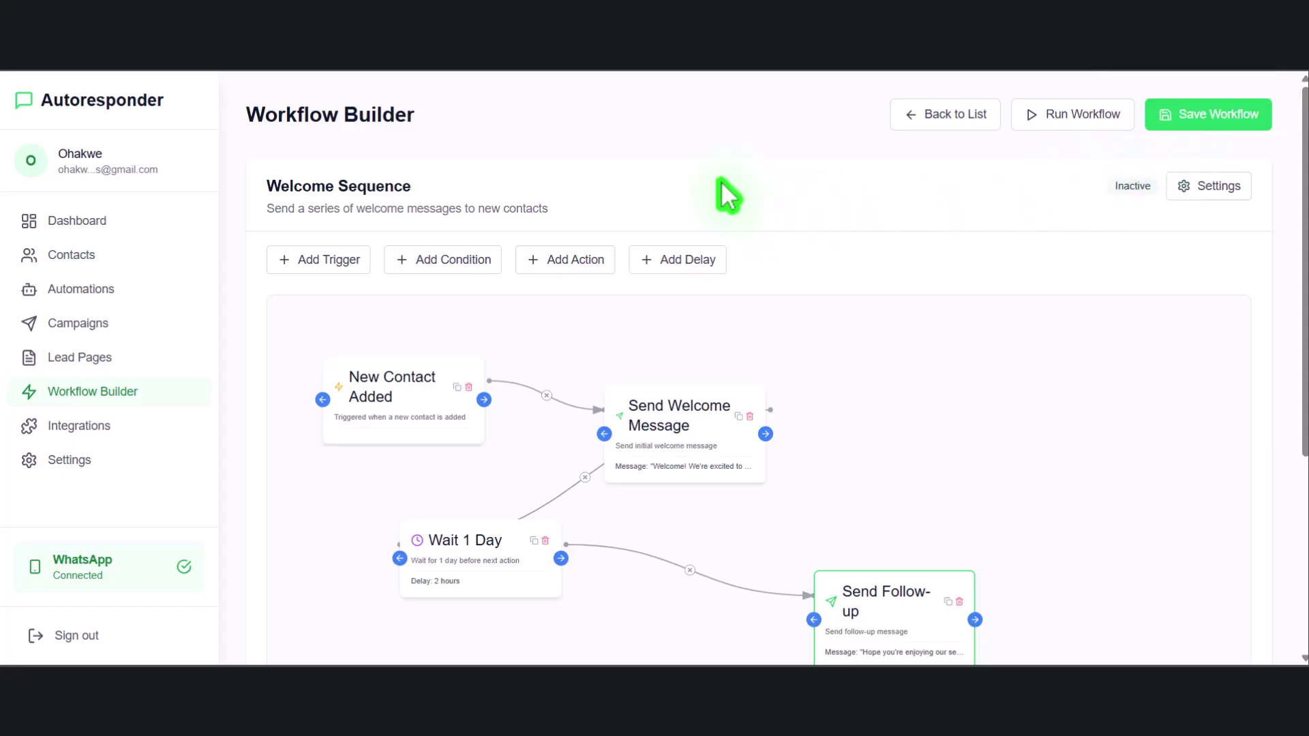
left_click(968, 113)
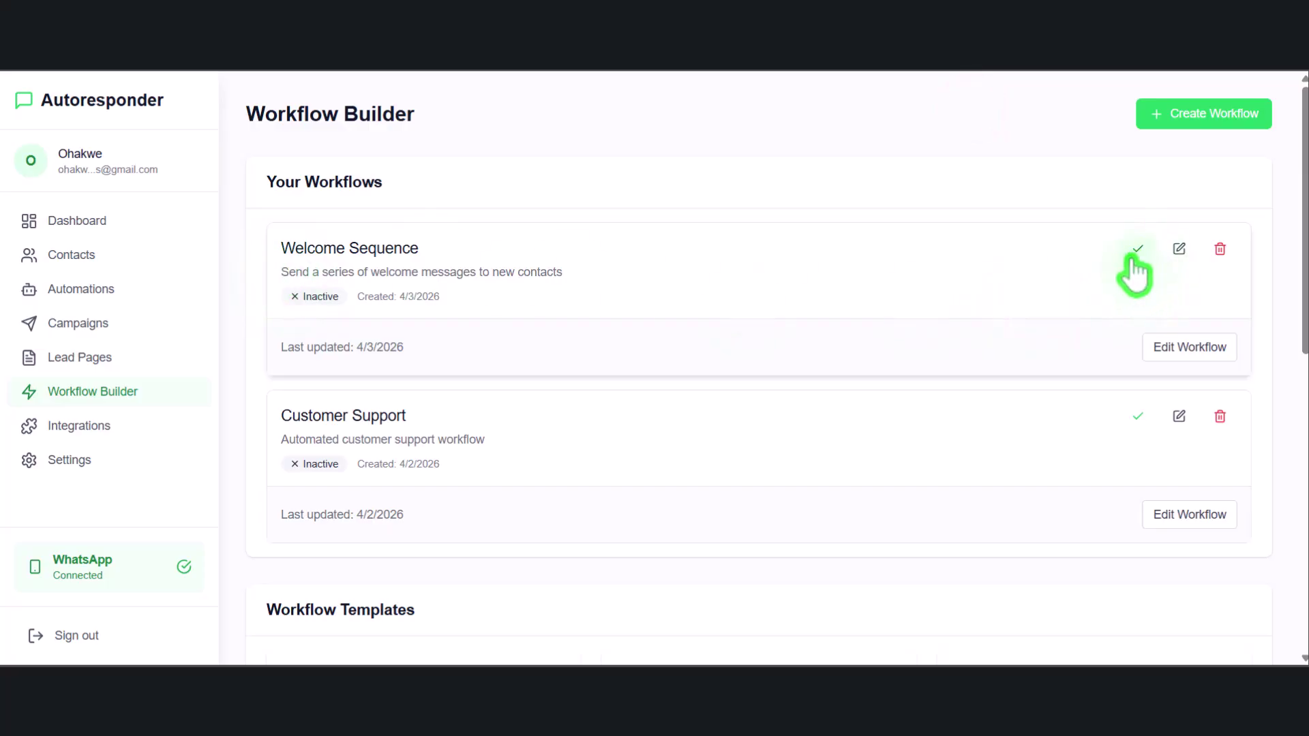
left_click(77, 423)
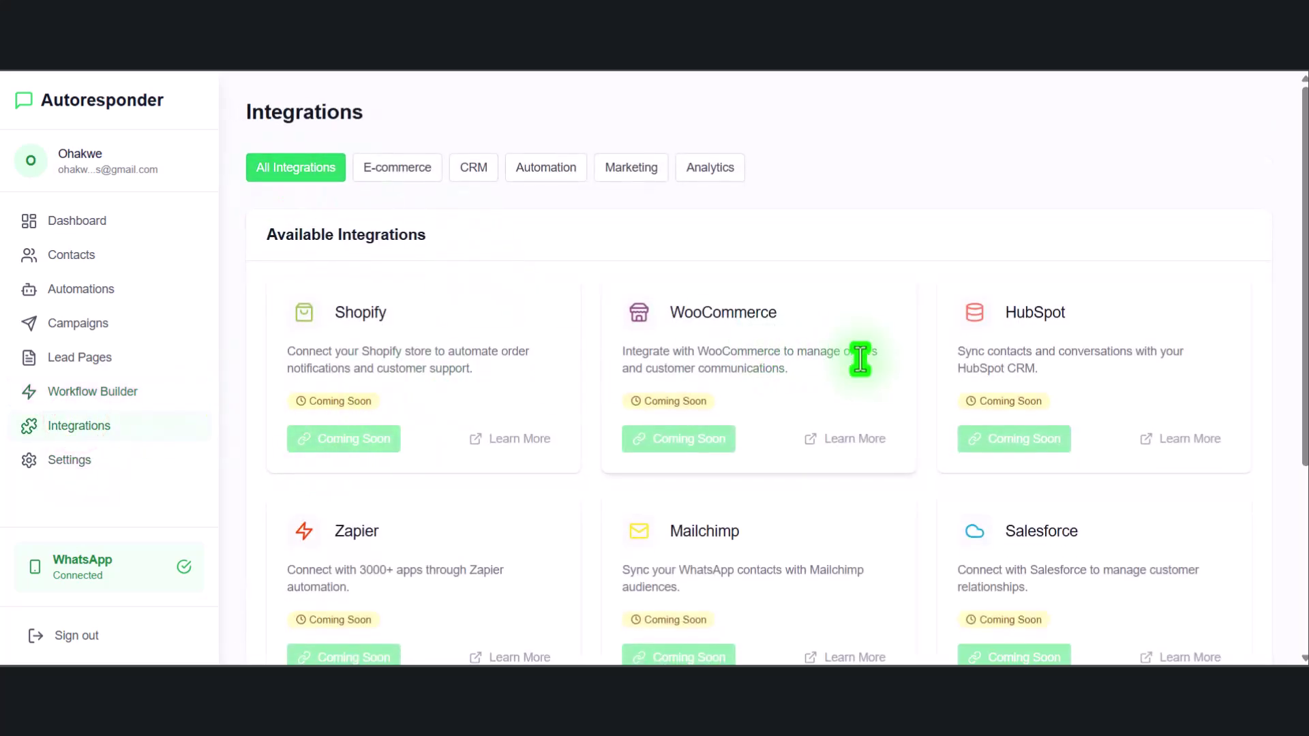
Scroll through the integrations list showing Shopify, WooCommerce and HubSpot as Coming Soon
scroll(1081, 371, "down", 2)
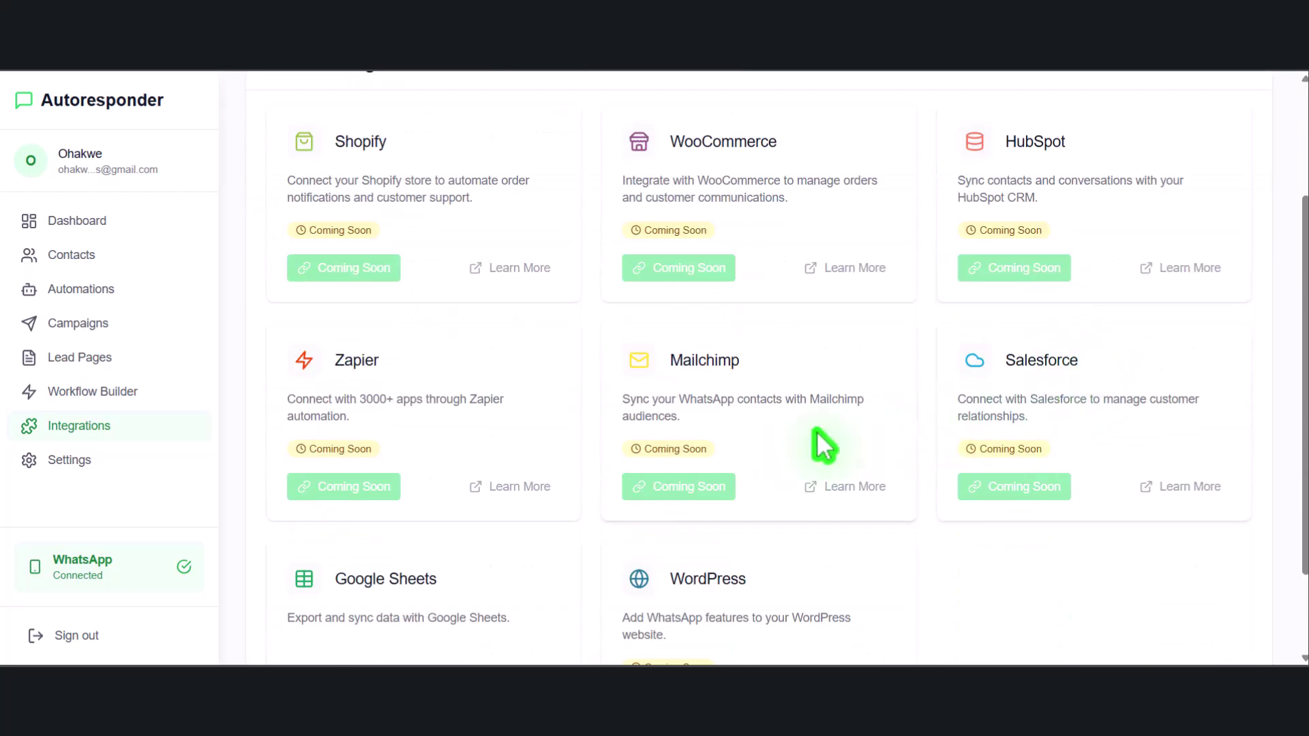
scroll(556, 547, "down", 1)
scroll(613, 529, "down", 1)
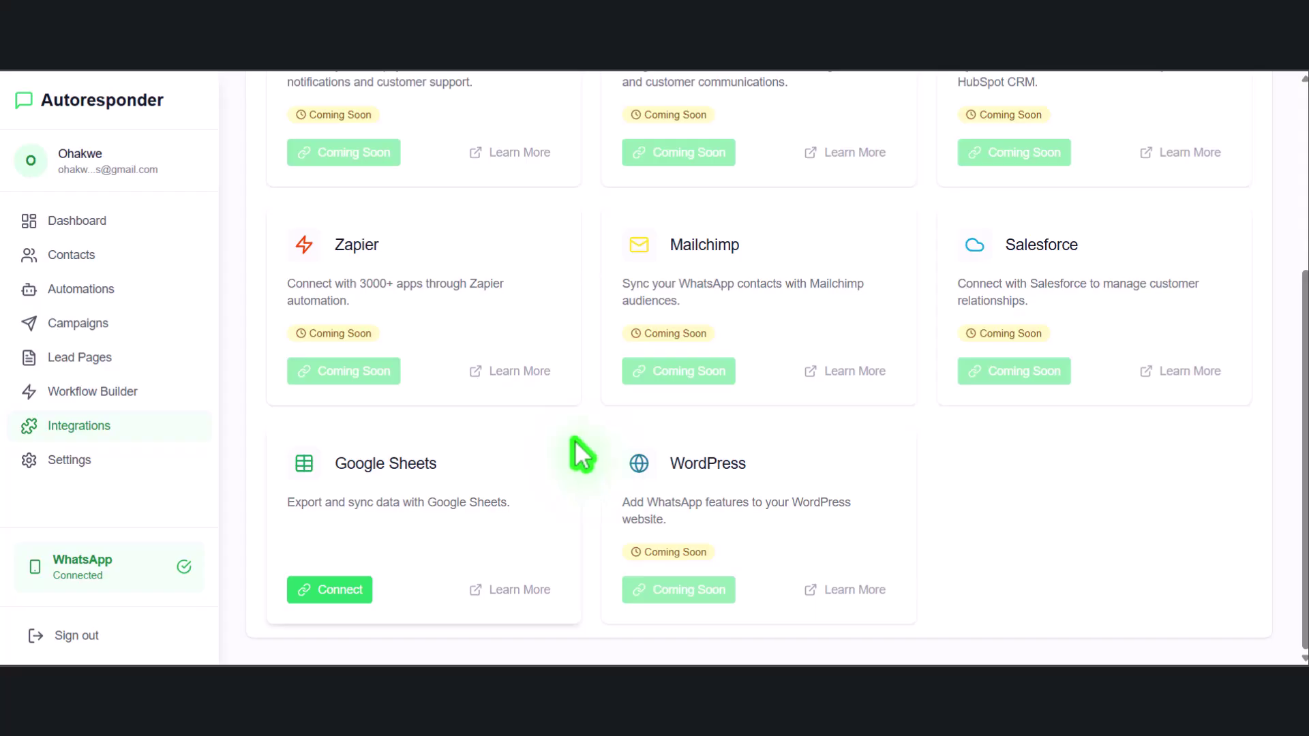
Review account settings and the connected WhatsApp Cloud API details, then return to the Dashboard
left_click(58, 463)
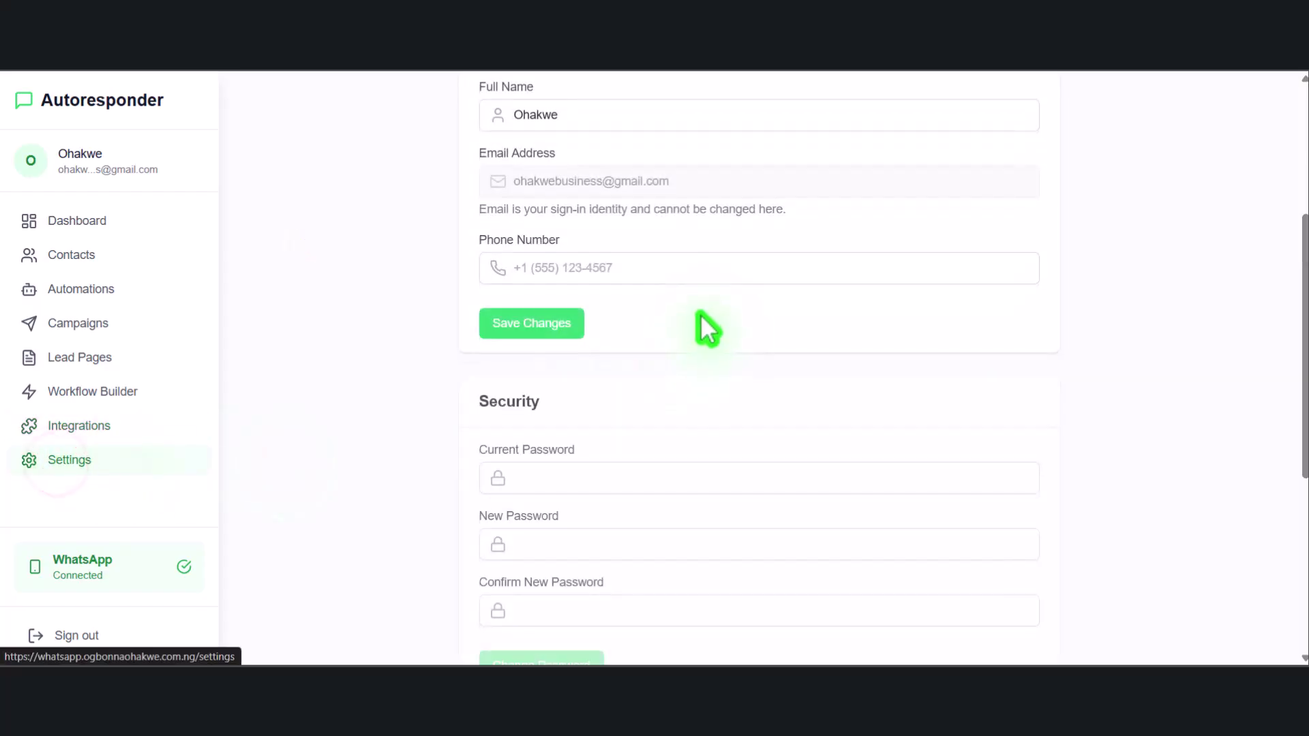
scroll(674, 321, "up", 4)
scroll(555, 403, "down", 10)
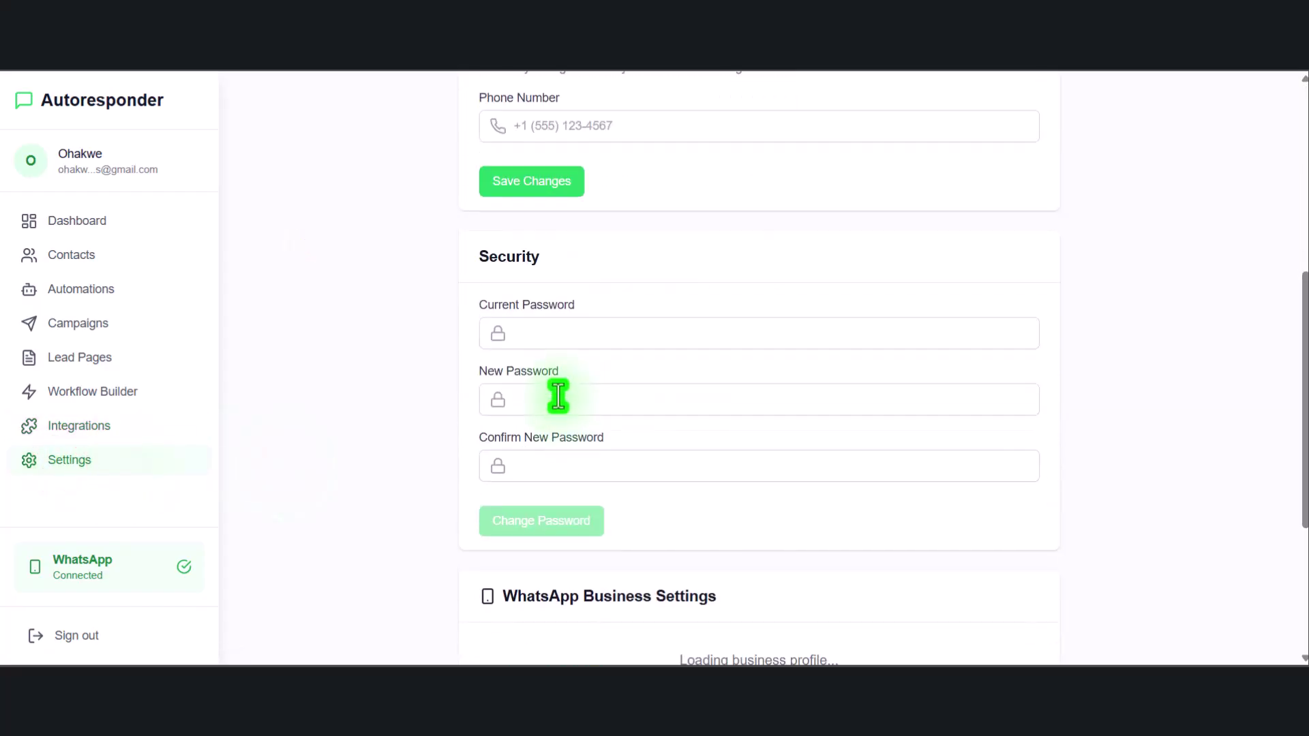
left_click(109, 572)
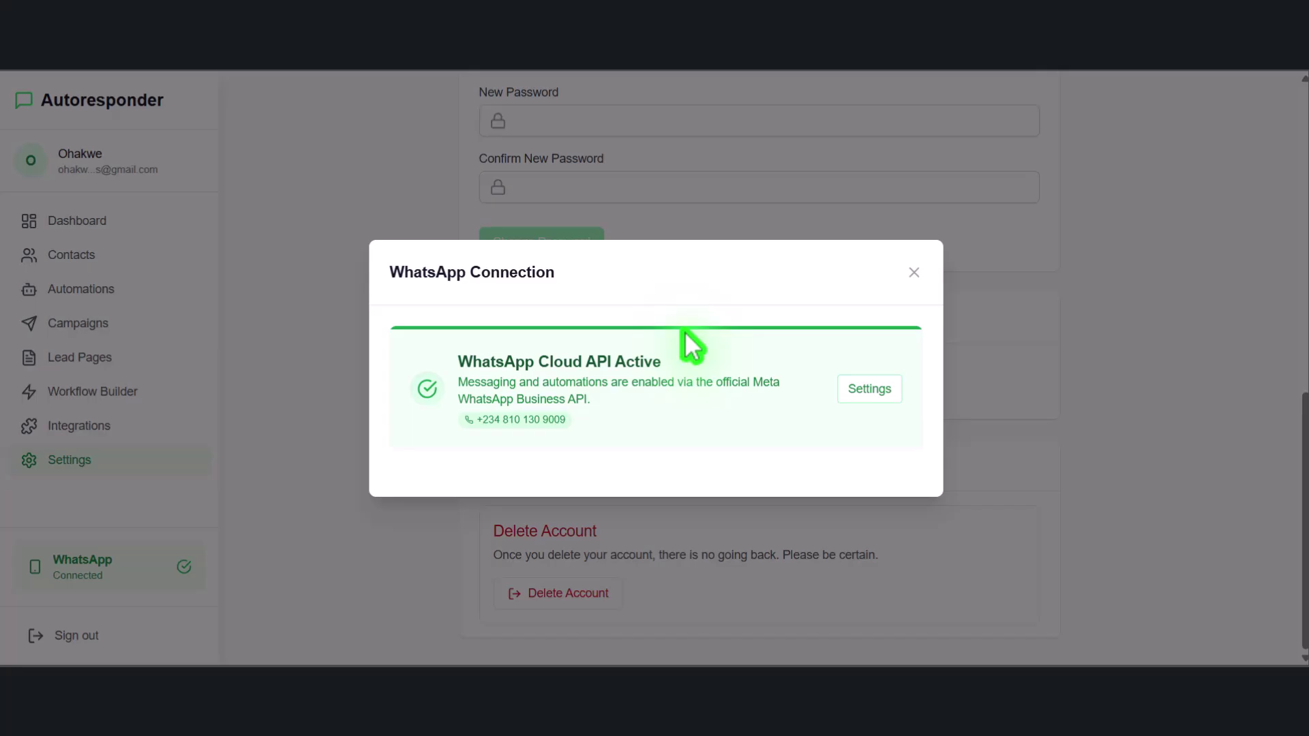
left_click(914, 263)
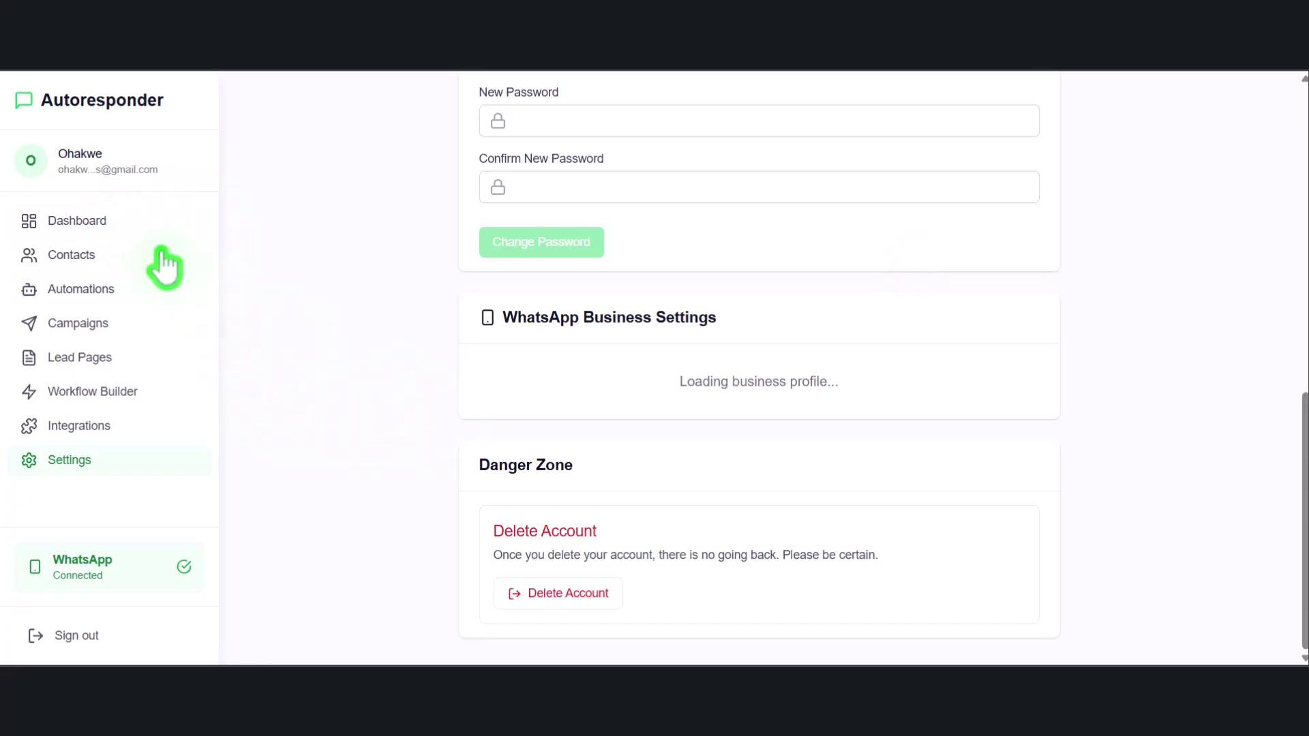
left_click(132, 219)
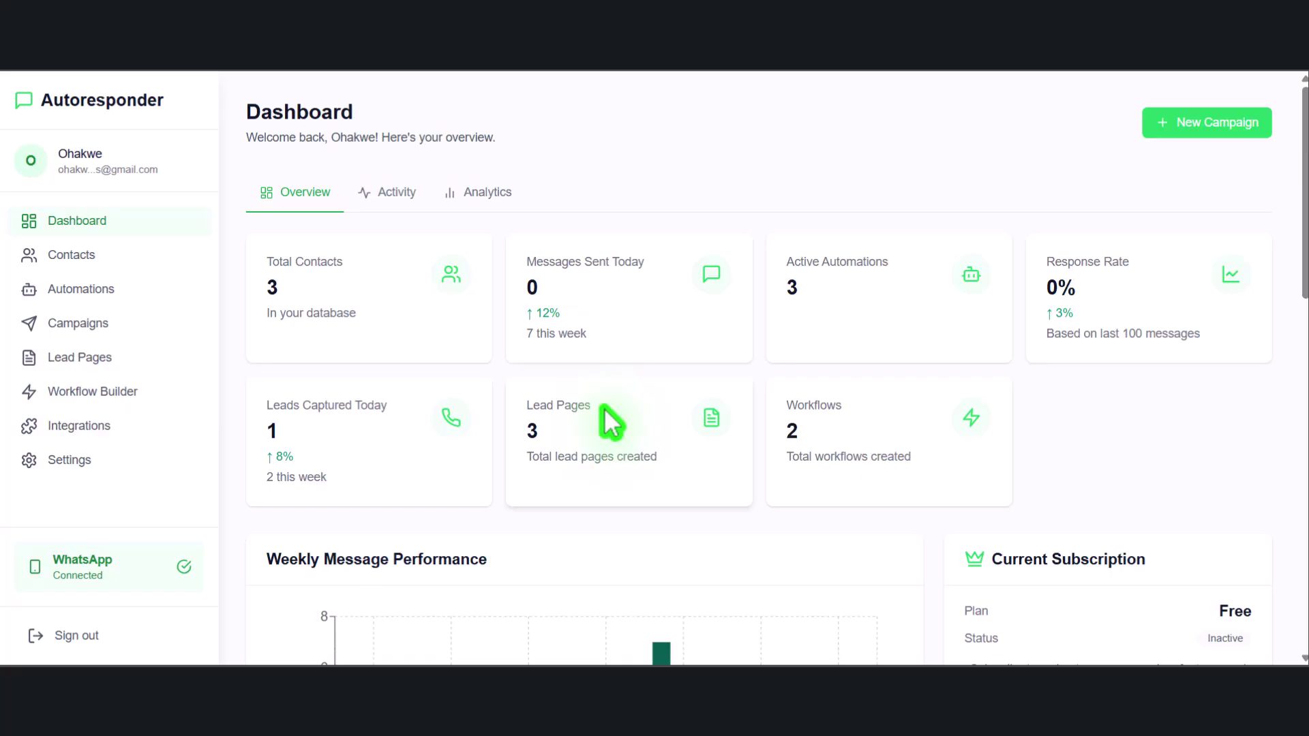
Filter contacts to the urgent 2k offer group and open a chat with its contact
left_click(93, 263)
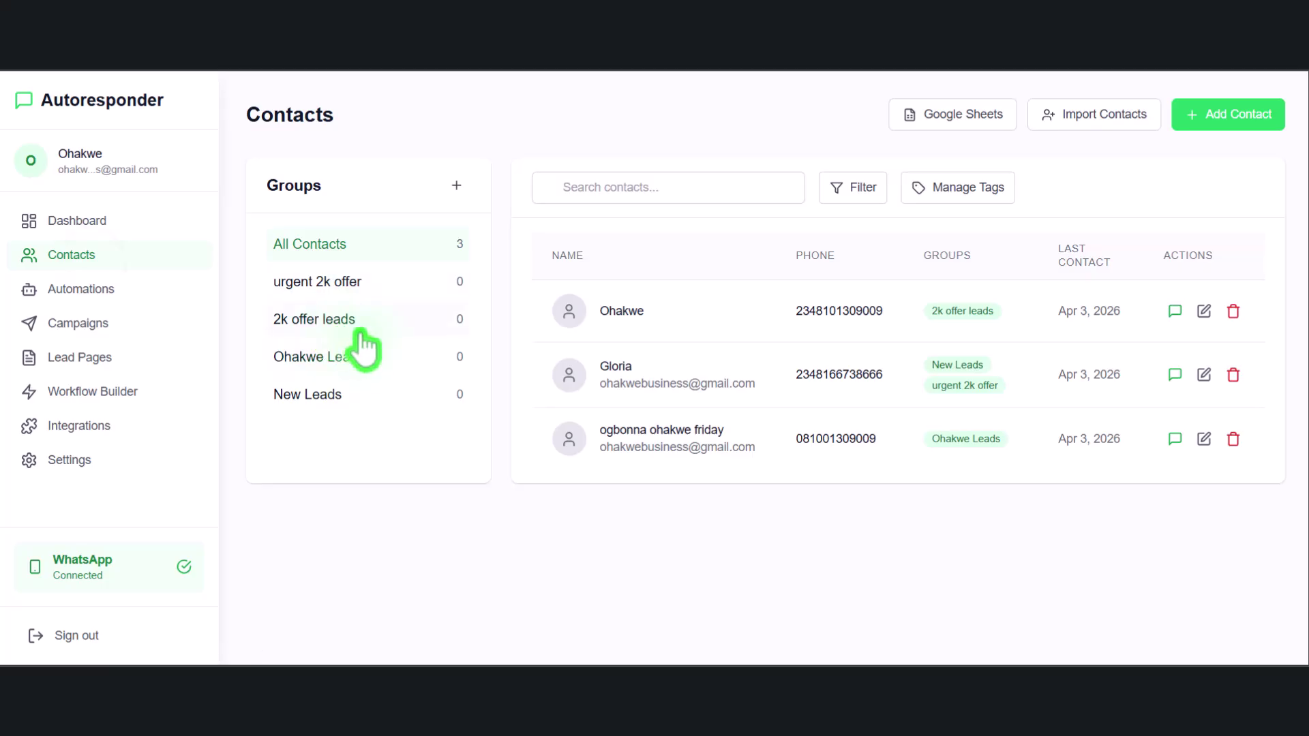
left_click(366, 281)
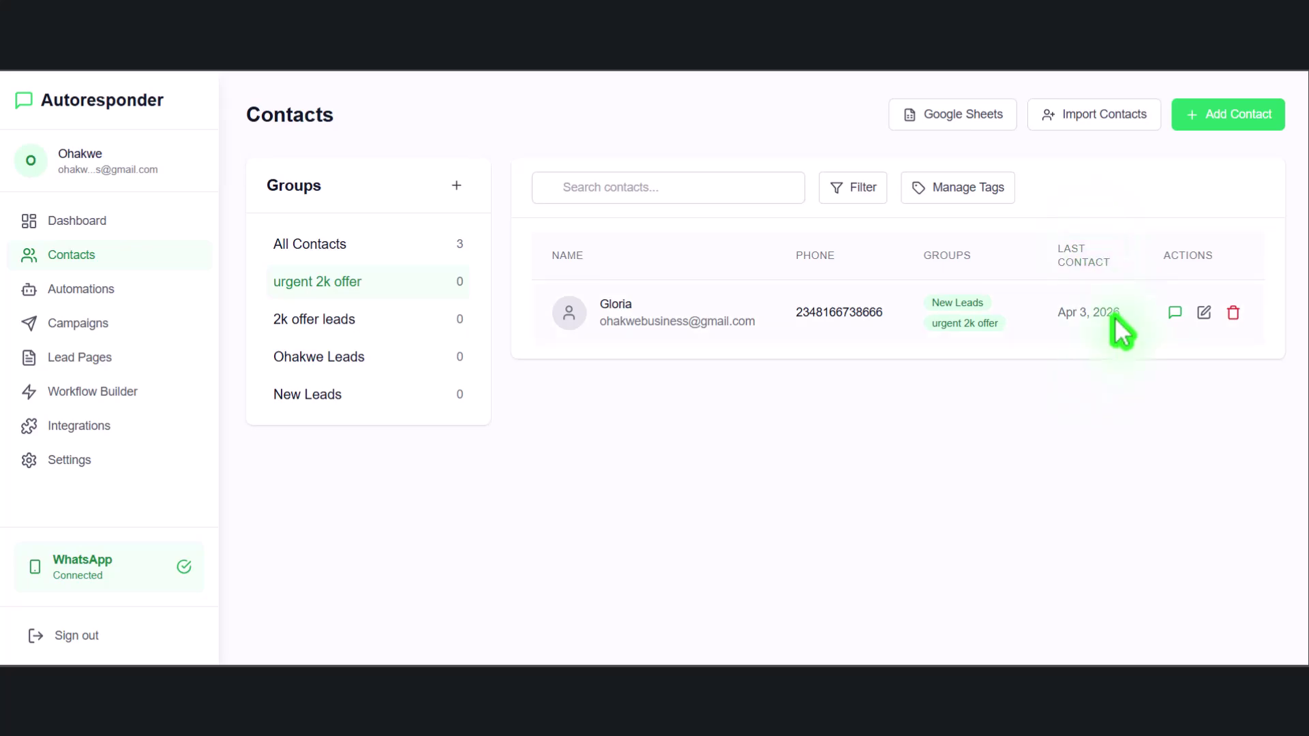
left_click(1174, 314)
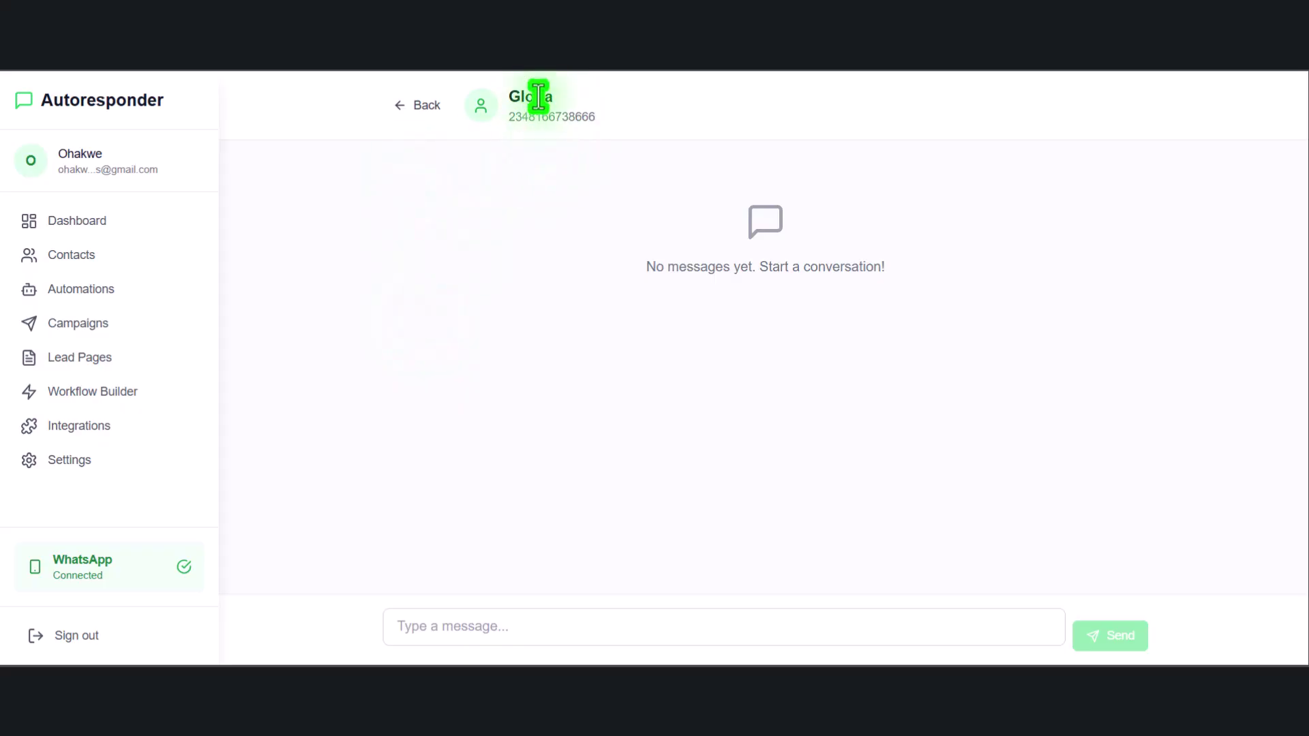
Send the message 'Hello' to the contact
left_click(444, 623)
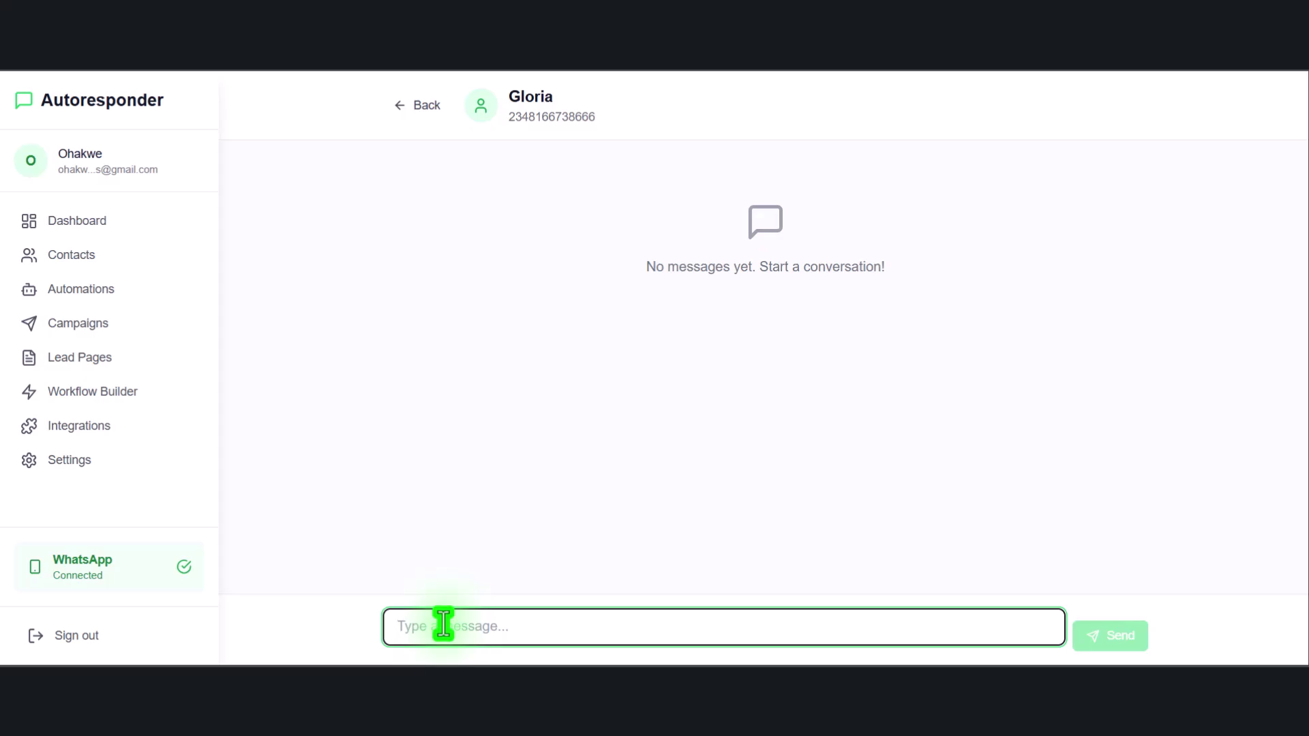
type("Hello")
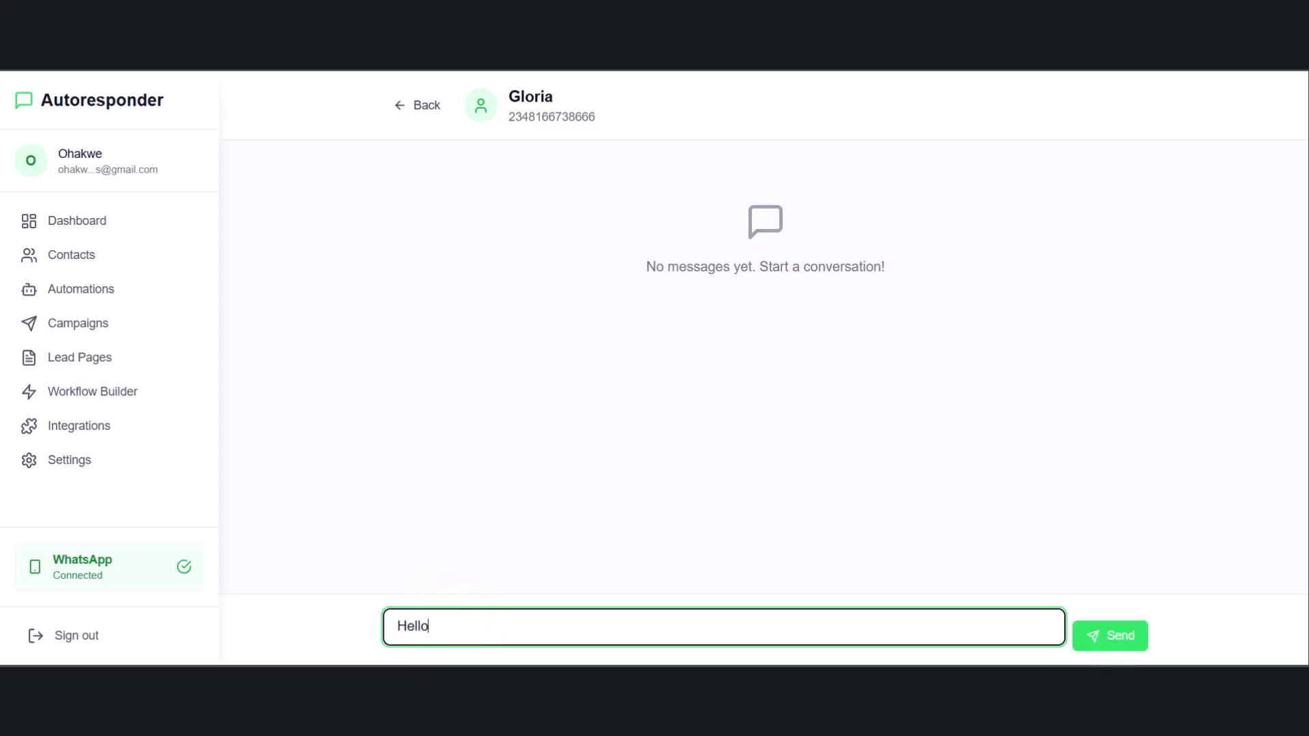
left_click(1111, 638)
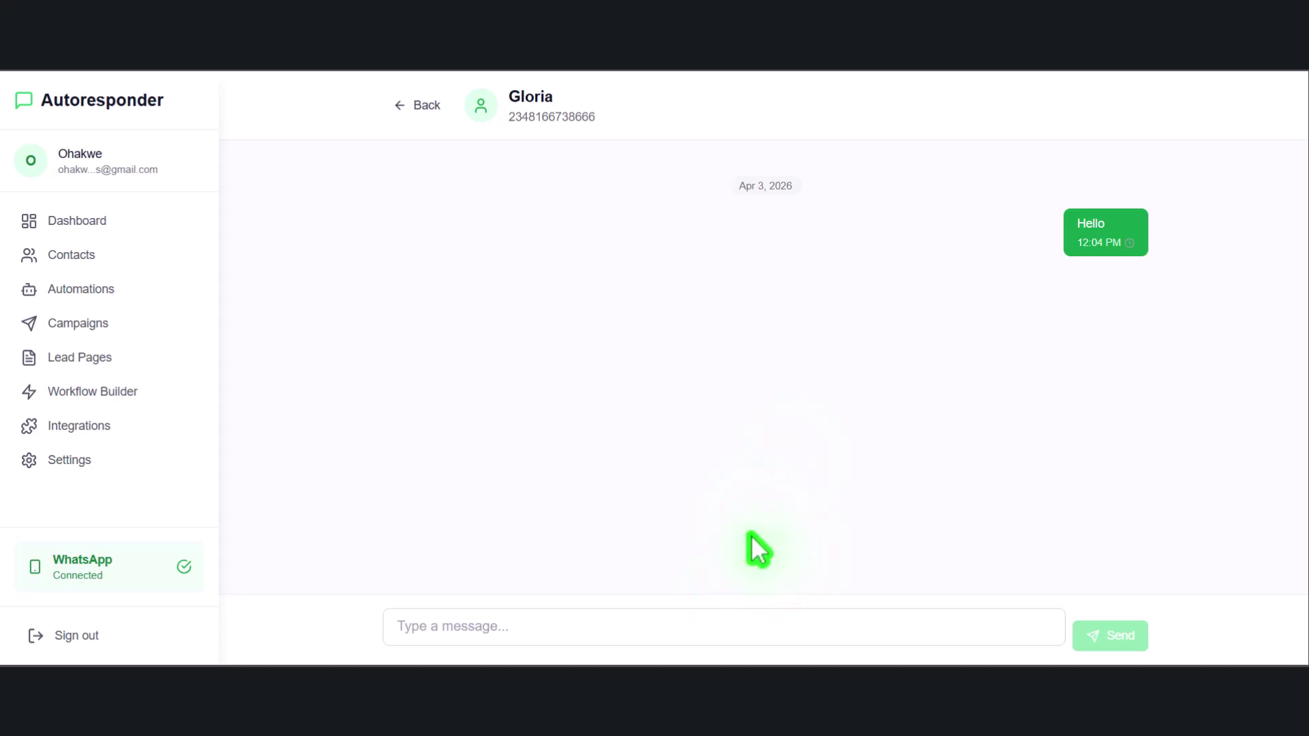
Check the Dashboard now shows 1 message sent today
left_click(80, 216)
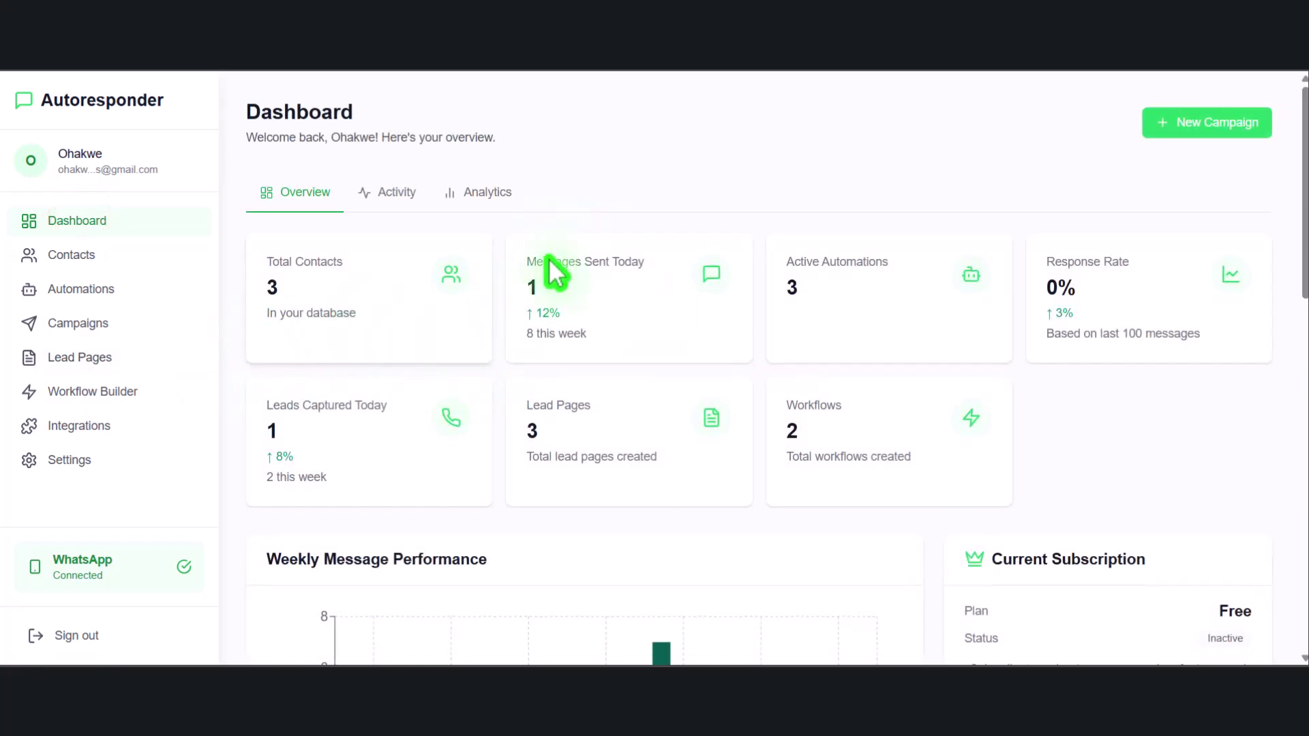
left_click_drag(502, 260, 606, 257)
left_click(600, 255)
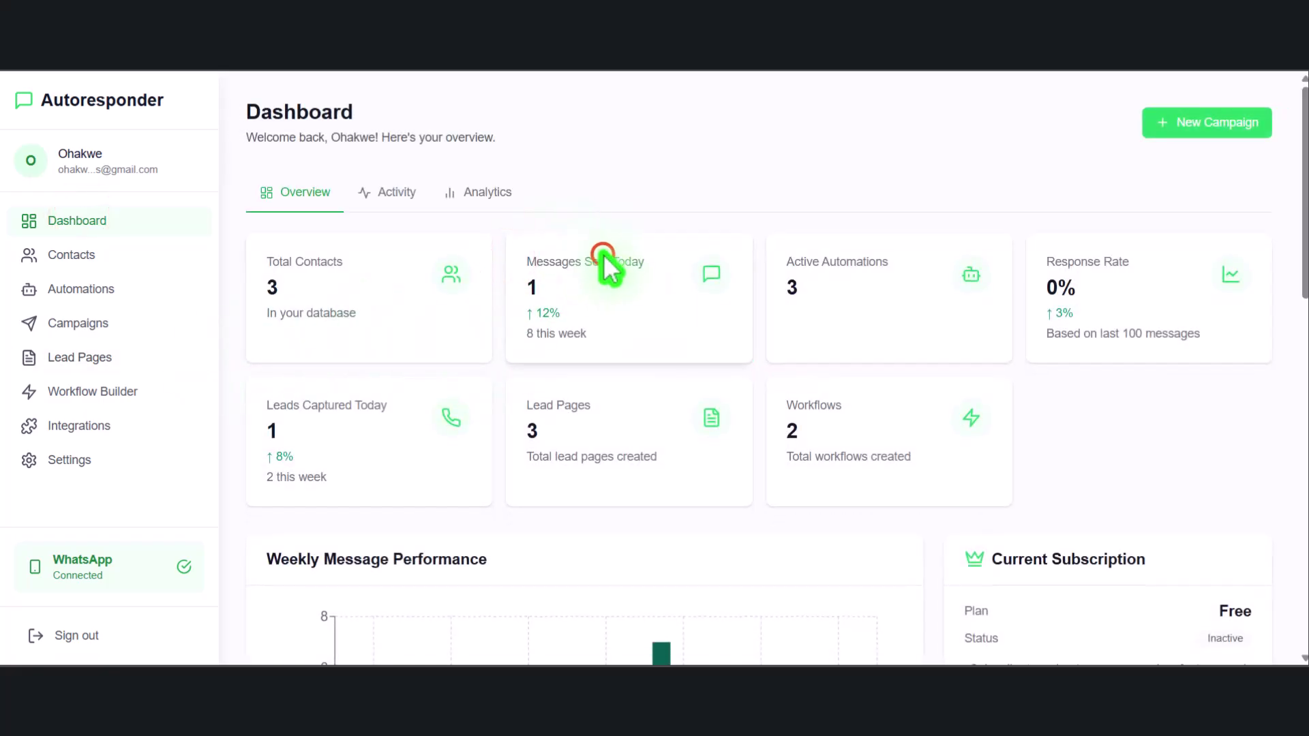